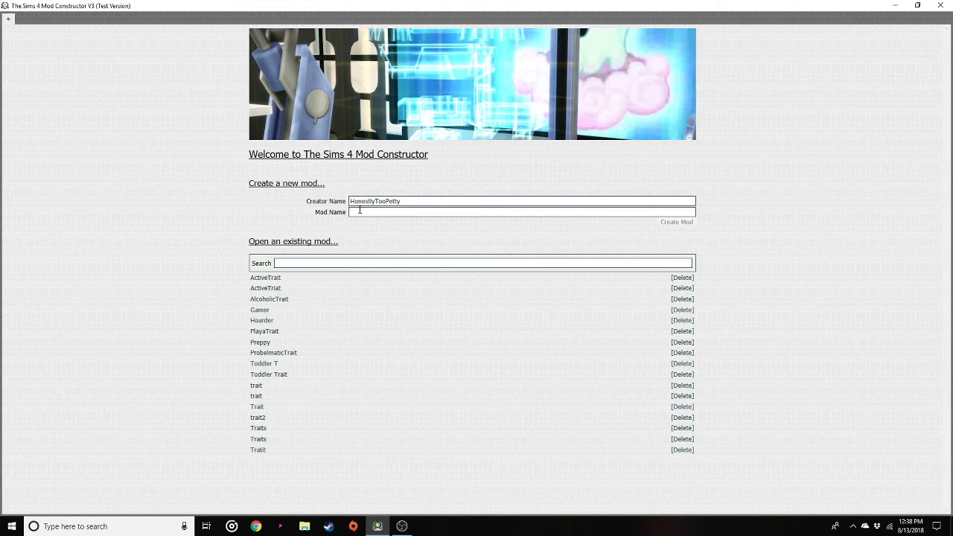
Create a new mod named Active and add a Trait element named Active Trait to it.
text(Act)
click(667, 228)
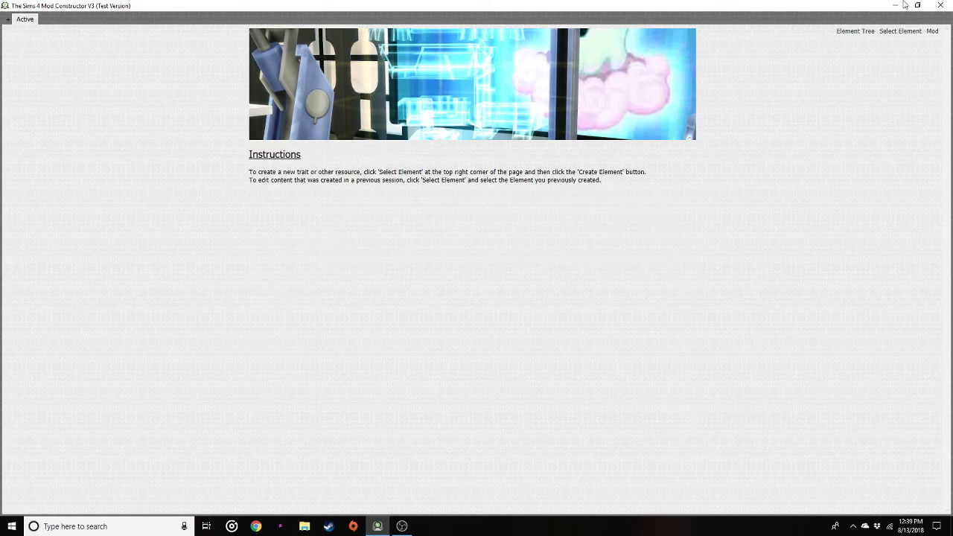
click(901, 31)
click(778, 50)
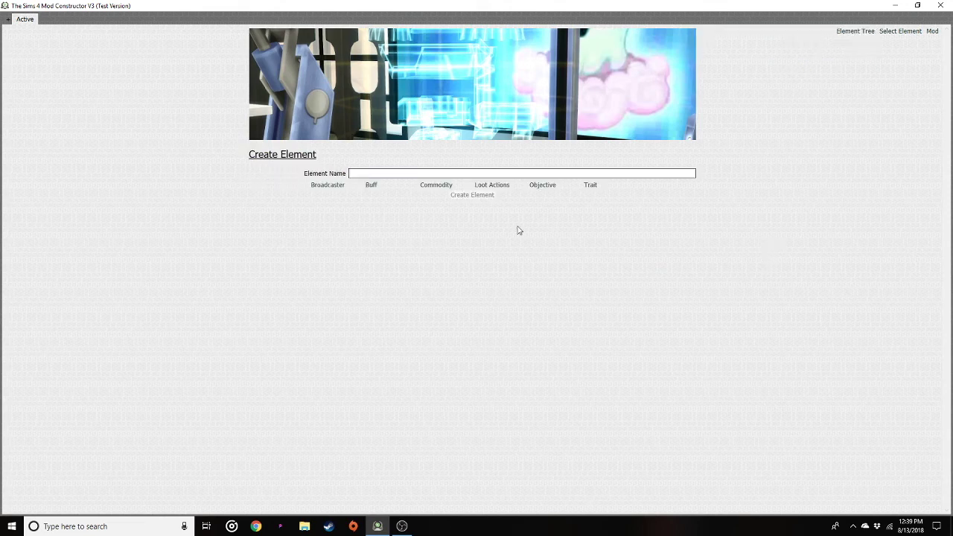
click(588, 186)
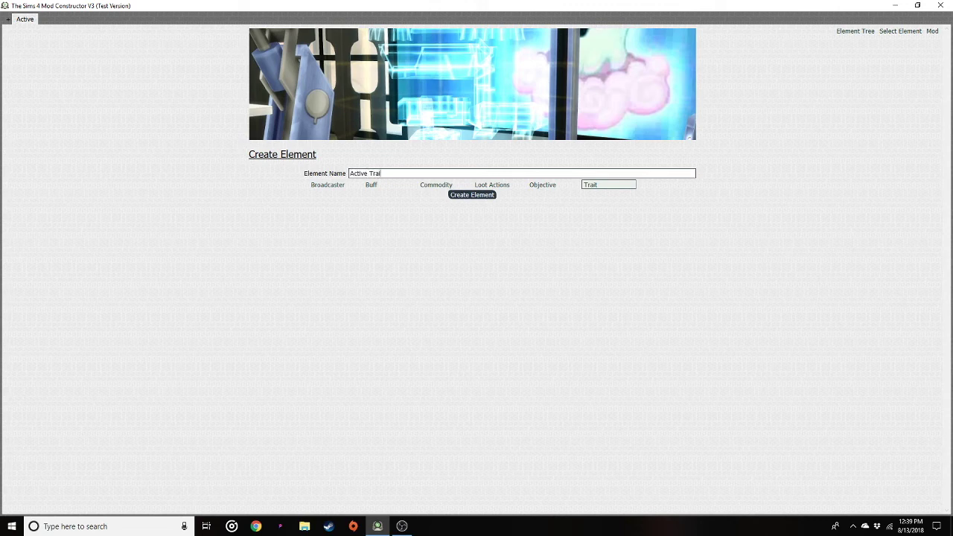
click(472, 196)
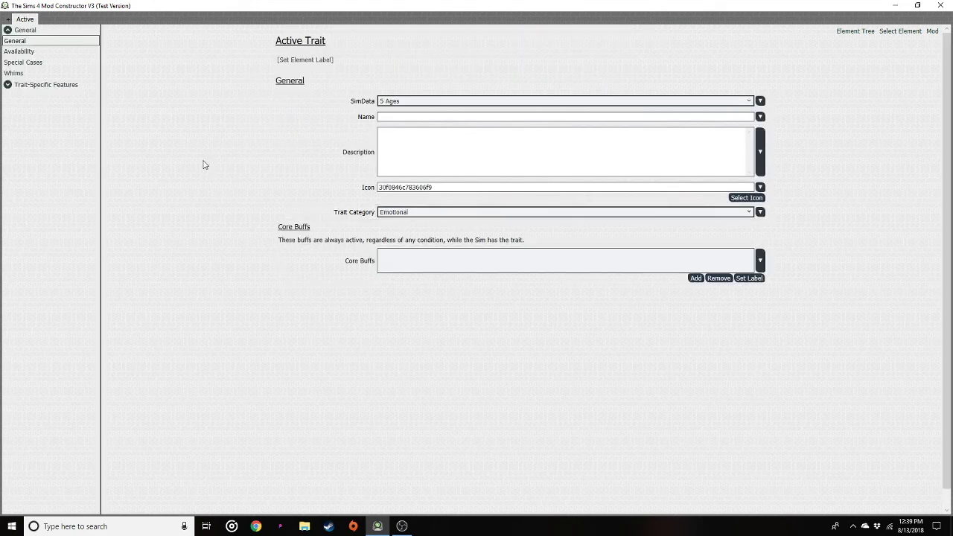
Set the trait's SimData to 3 Ages and check the ages and species listed under Availability.
click(31, 53)
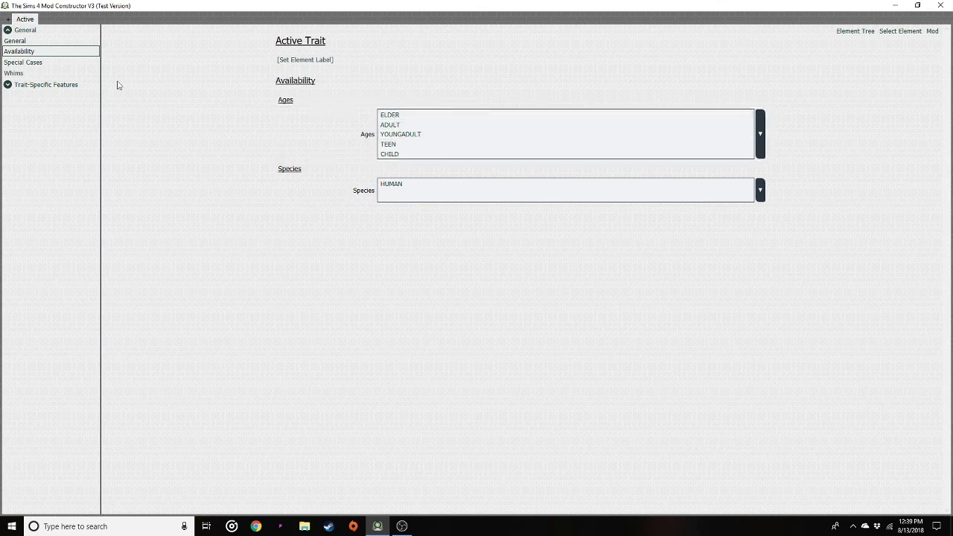
click(35, 43)
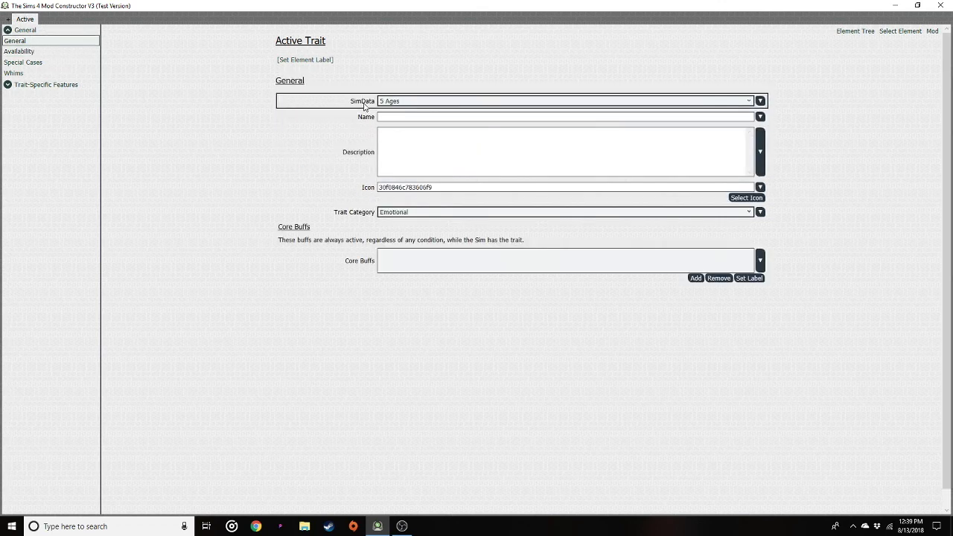
click(407, 102)
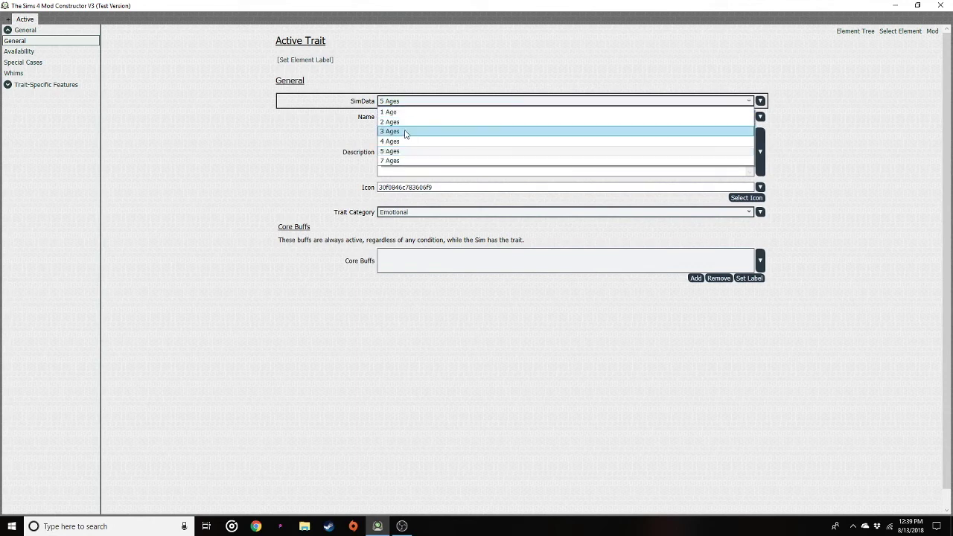
click(406, 131)
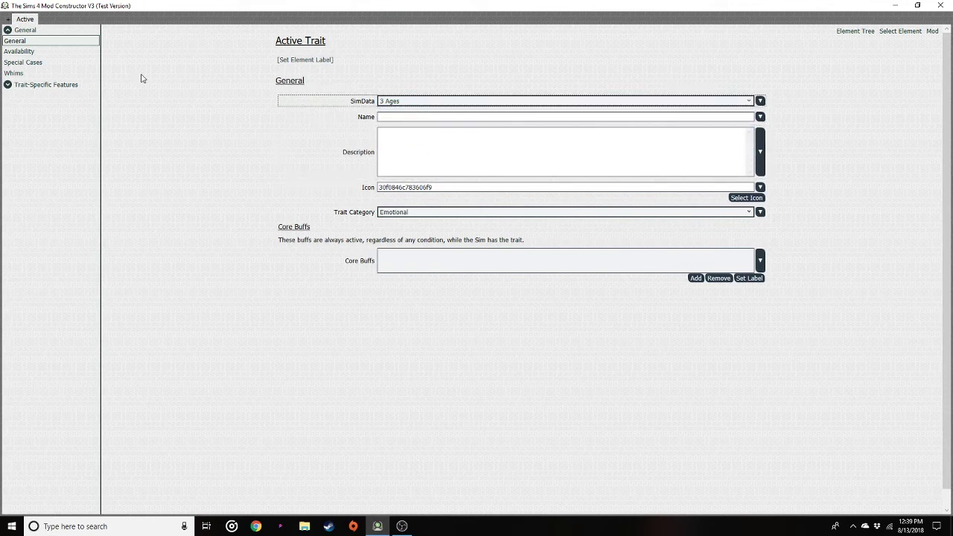
click(23, 52)
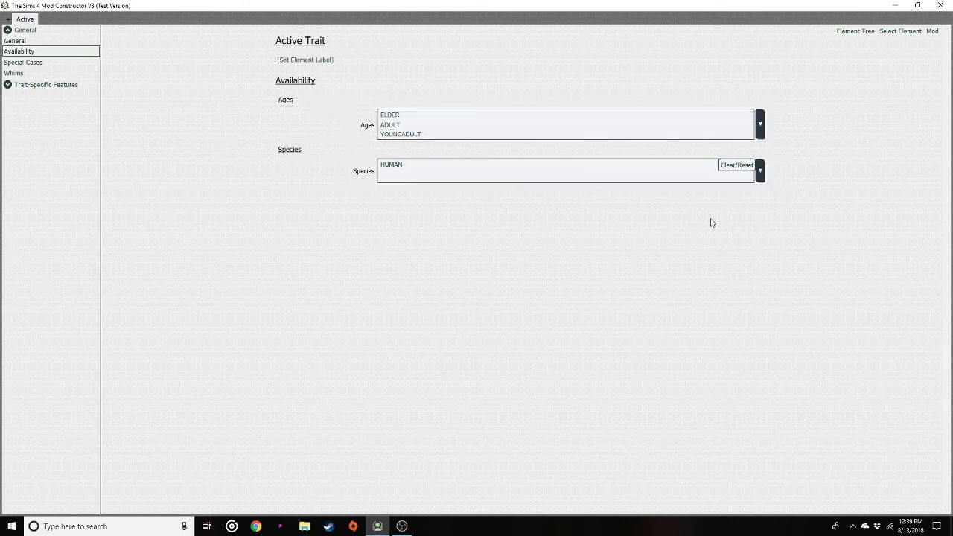
click(437, 165)
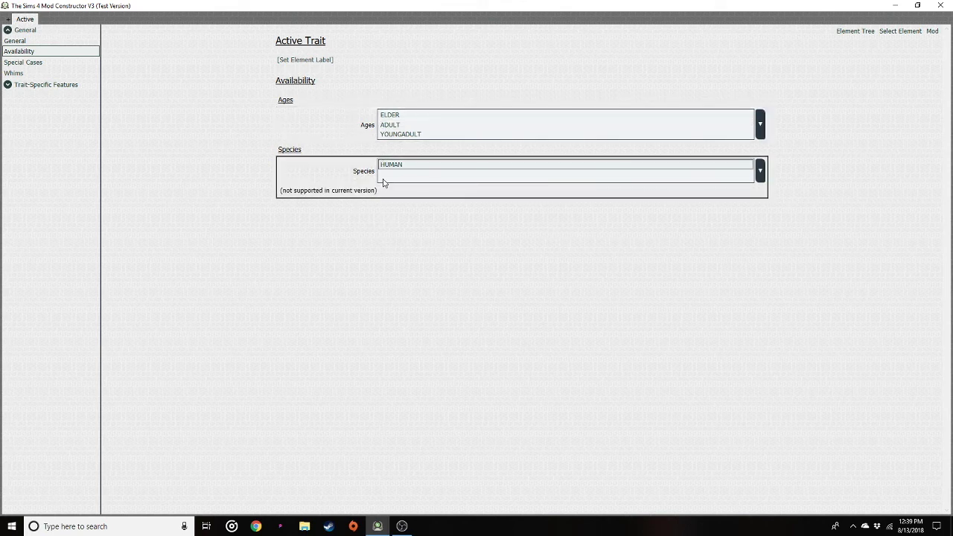
Name the trait Active Trait, describe it as "This sim is active", and set its trait category to Hobby.
click(30, 44)
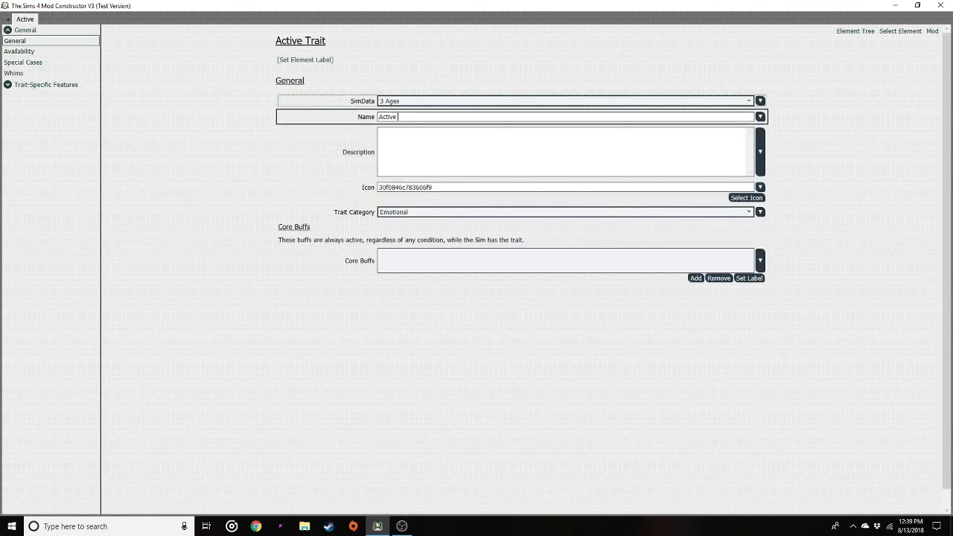
click(397, 140)
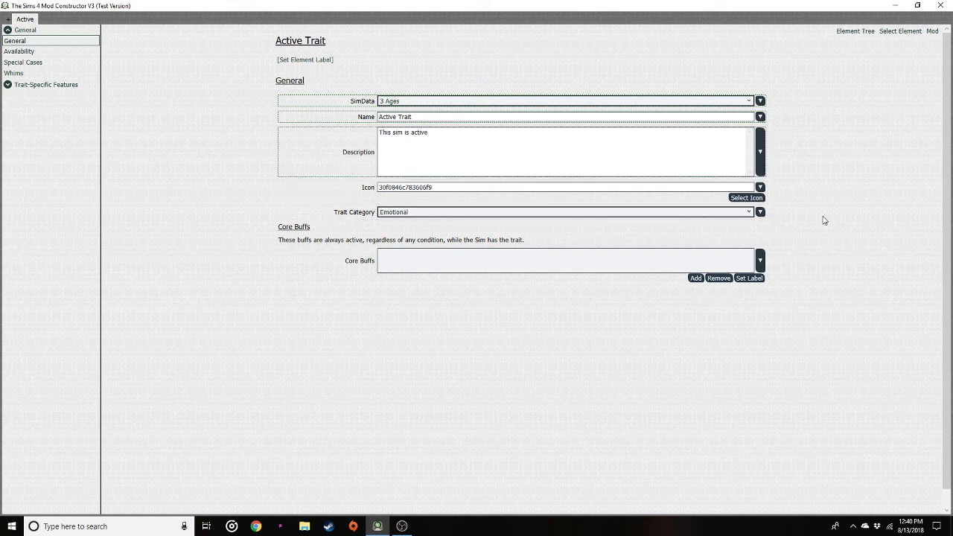
click(750, 213)
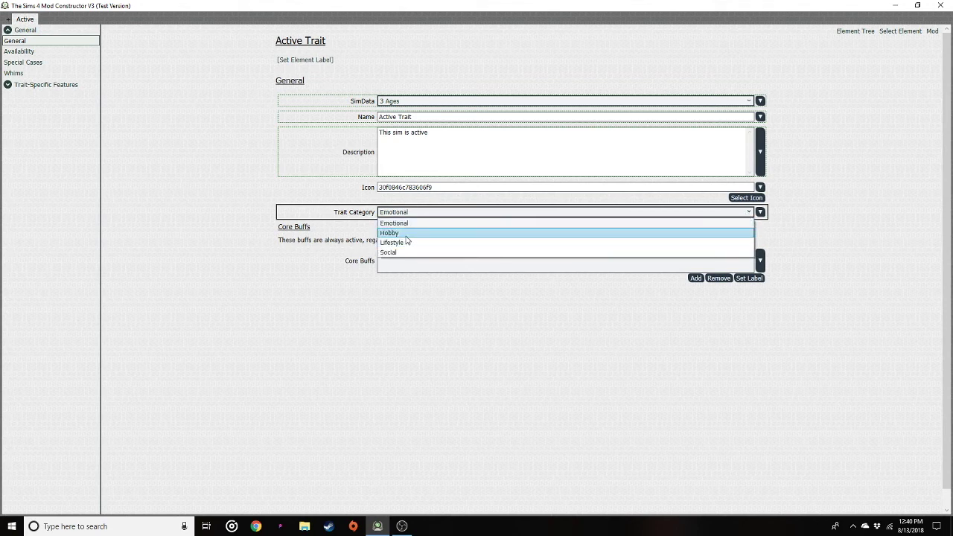
click(407, 234)
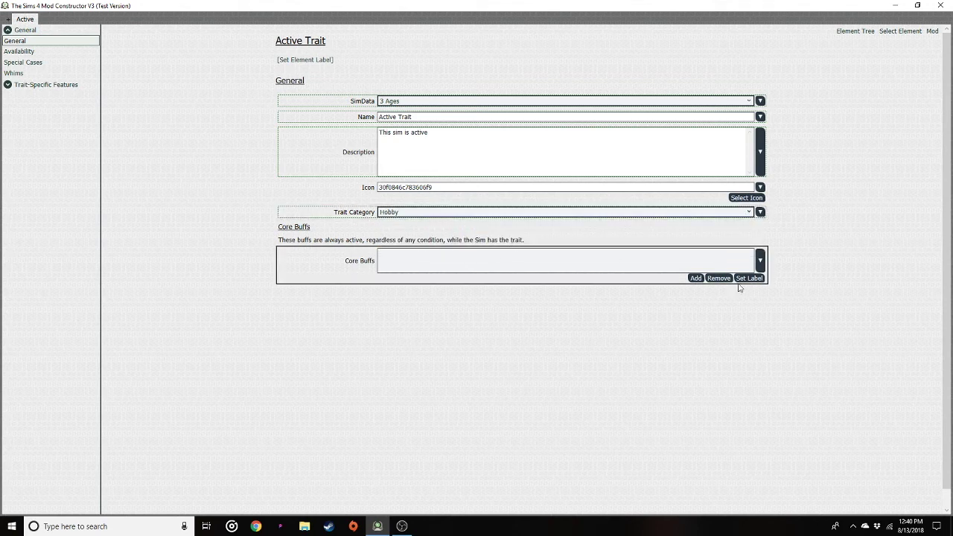
Add a core buff to the trait, then rebuild the element tree and open the new buff from it.
click(696, 279)
click(459, 257)
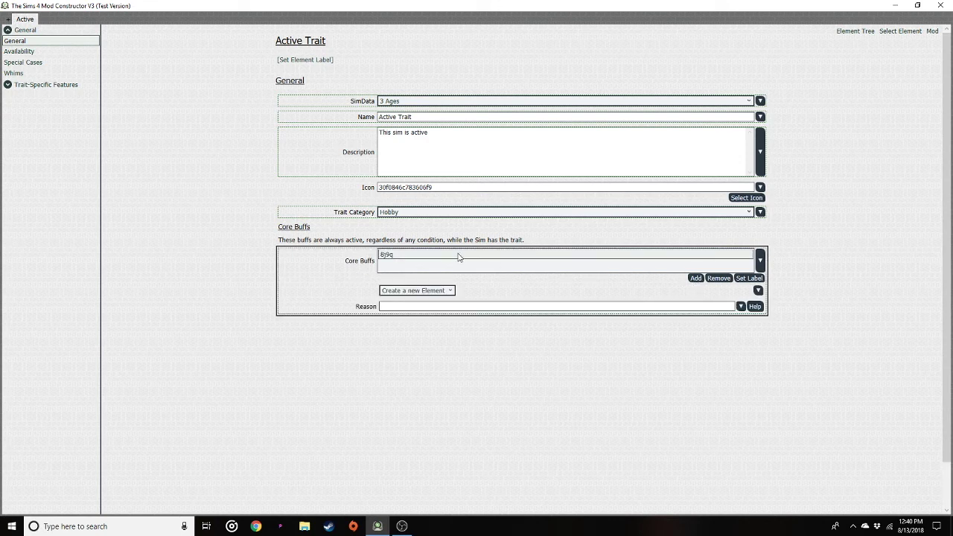
click(855, 33)
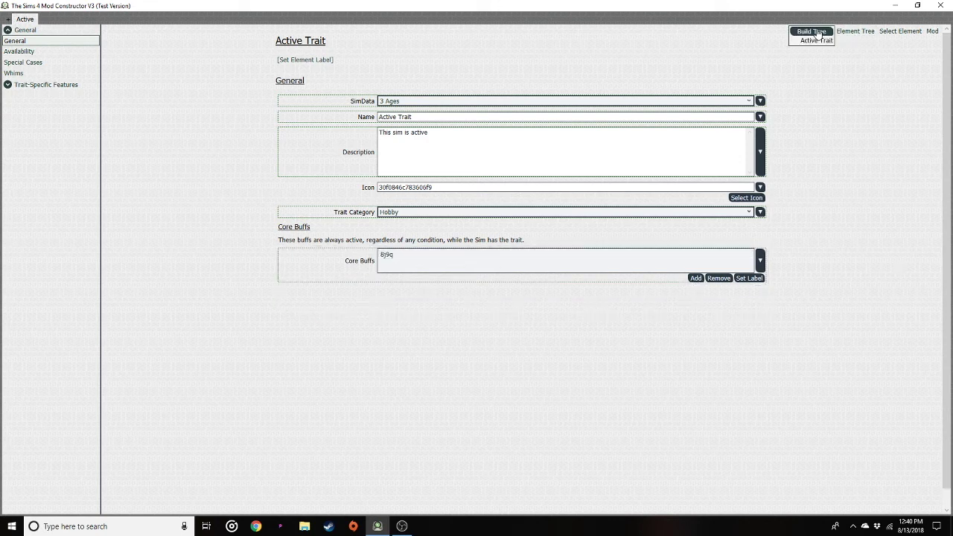
click(817, 32)
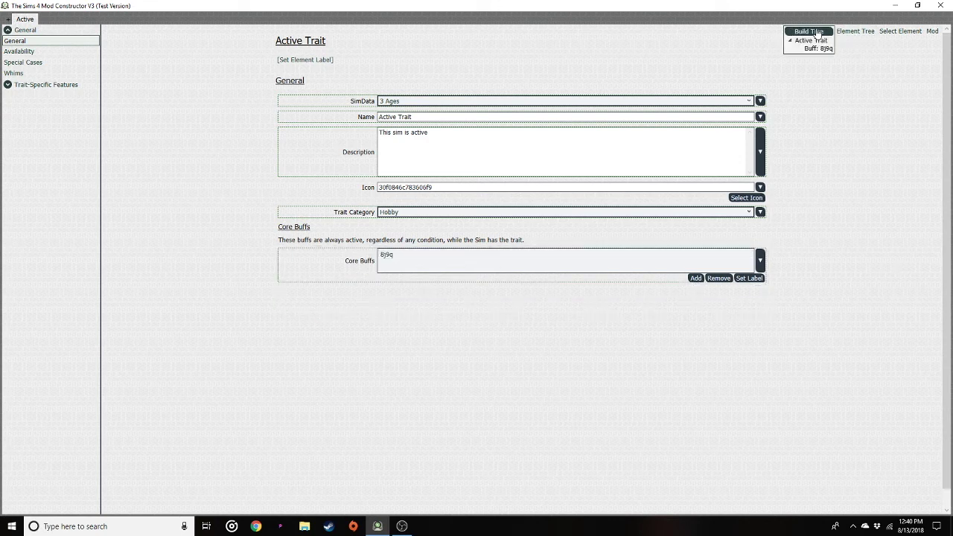
click(817, 49)
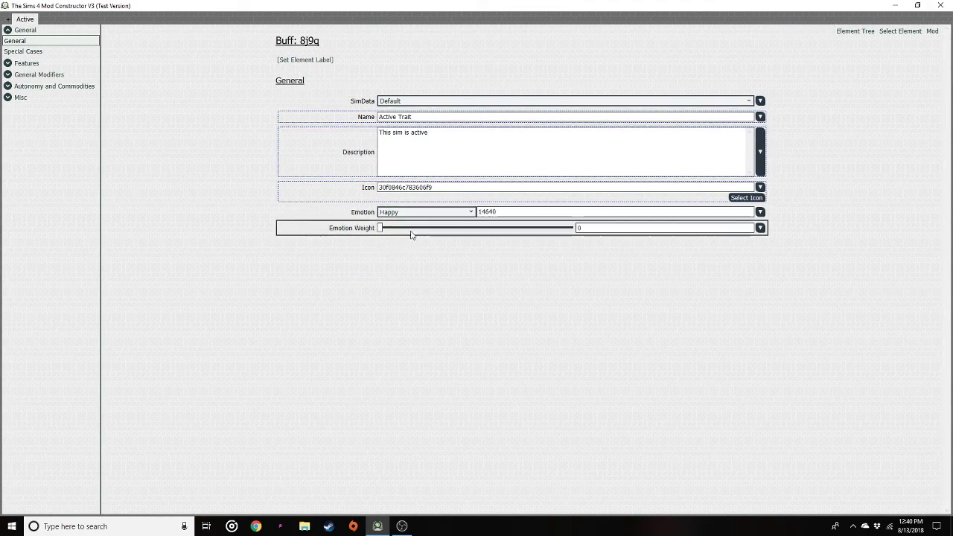
Set the buff's emotion to Energized and its emotion weight to 1.
click(425, 212)
click(426, 213)
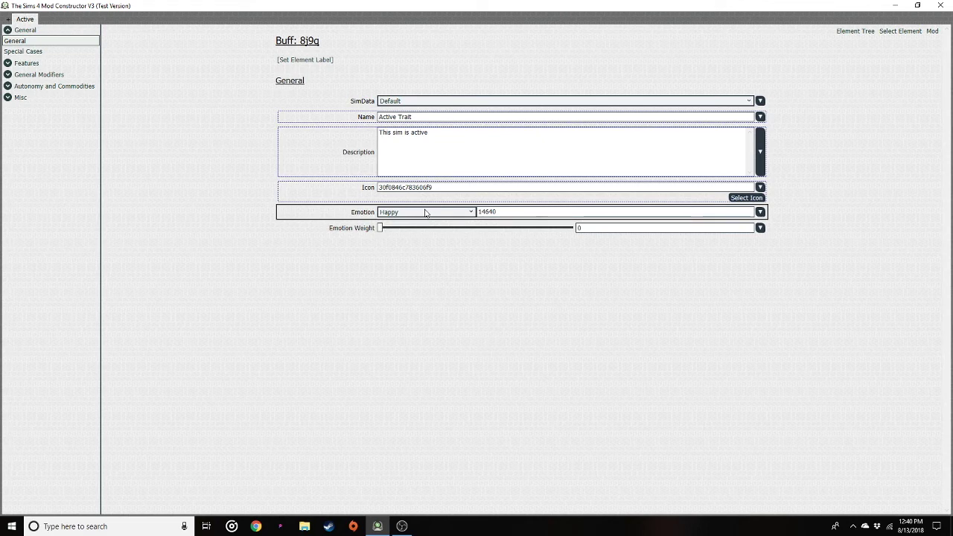
click(426, 213)
click(417, 274)
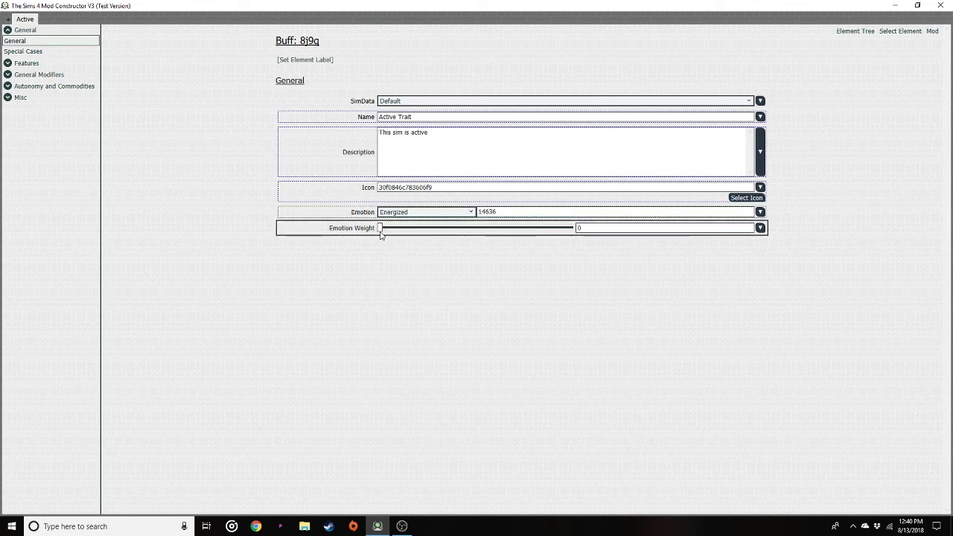
drag(381, 229, 393, 230)
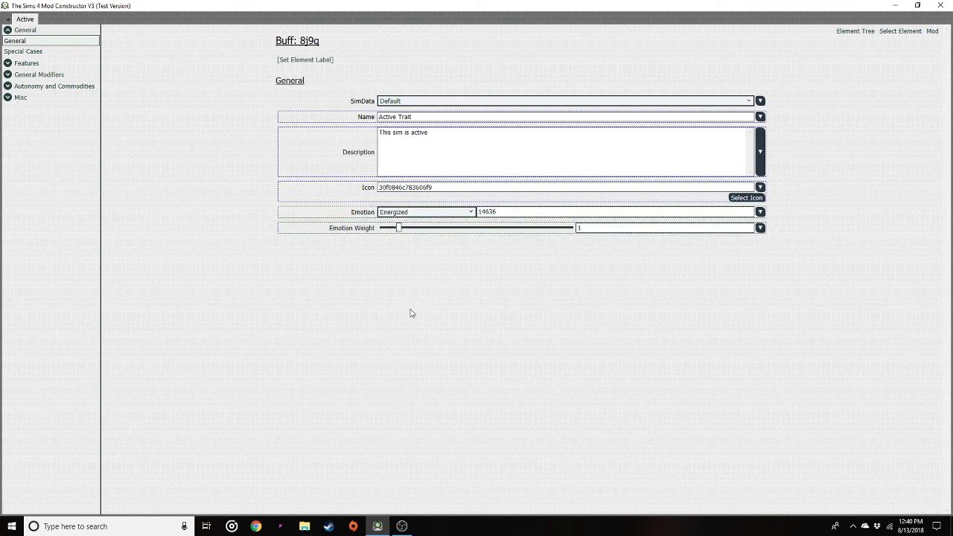
drag(397, 236, 379, 237)
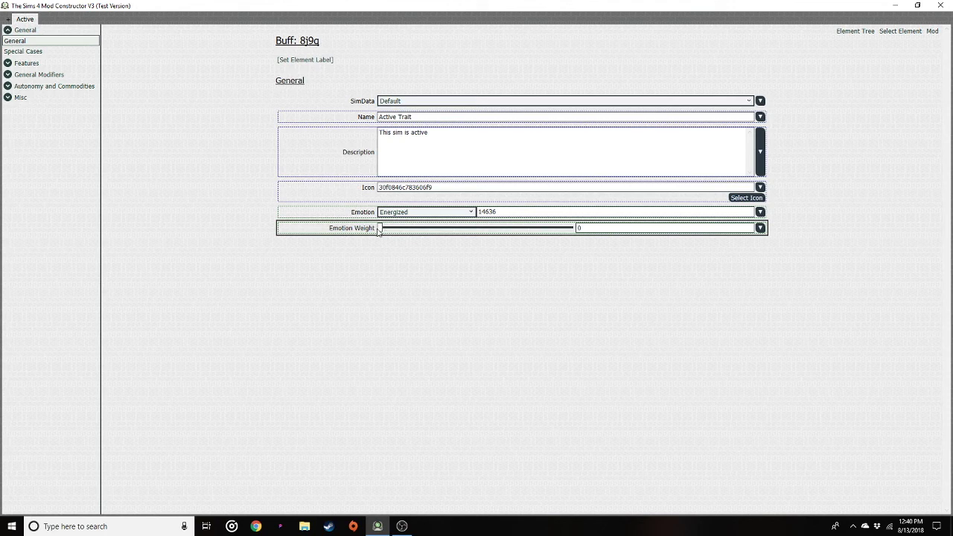
drag(379, 231, 398, 229)
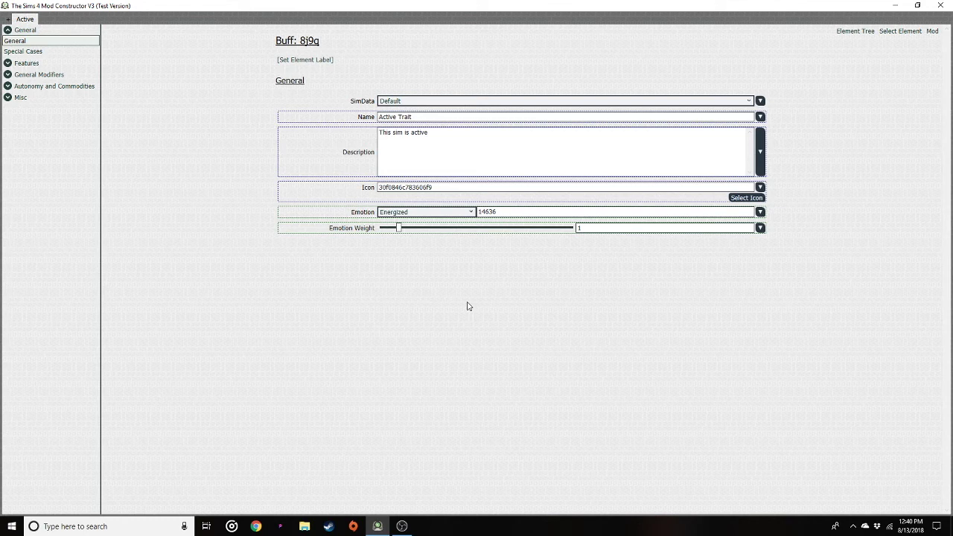
click(396, 215)
click(396, 216)
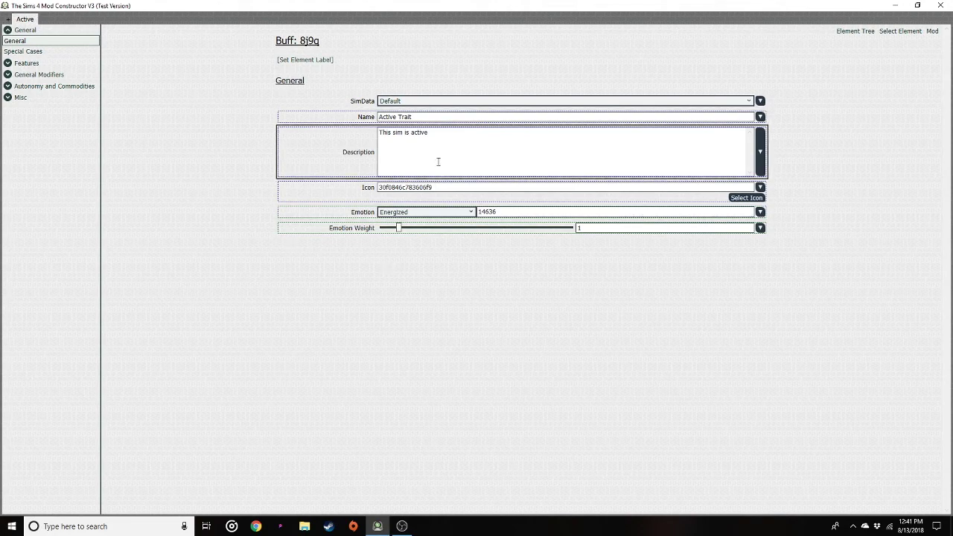
click(400, 216)
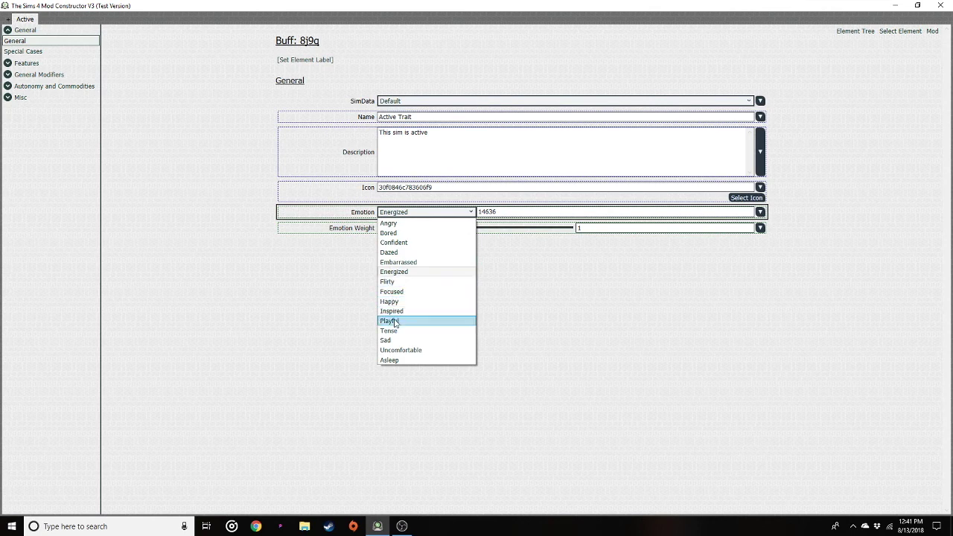
click(413, 277)
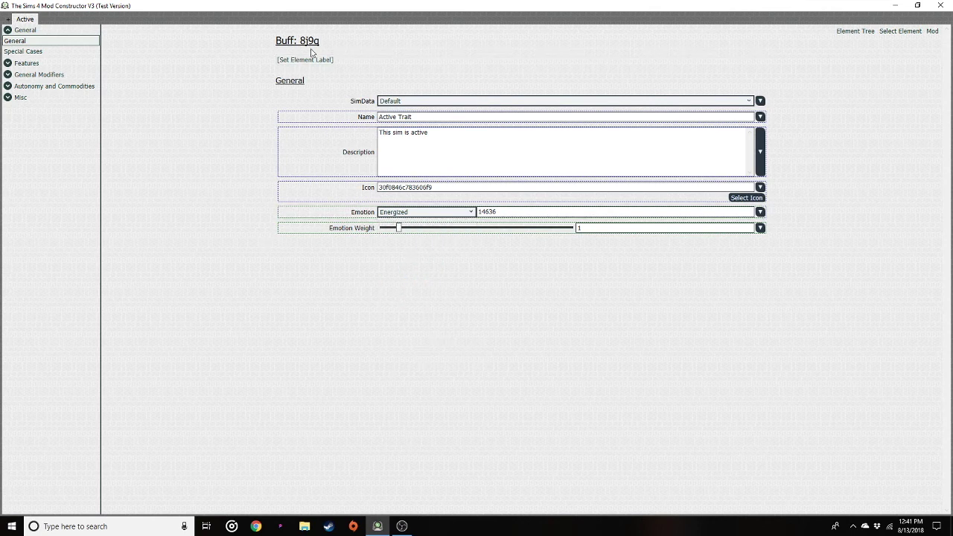
Enable the continuous loot controller in the buff's features, then add a continuous loot and show its settings.
click(7, 63)
click(18, 74)
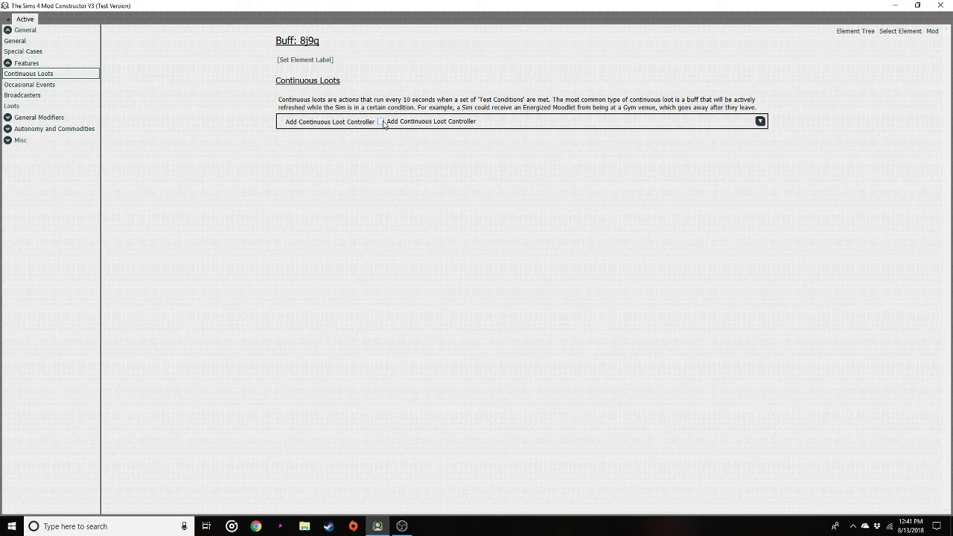
click(380, 122)
click(695, 162)
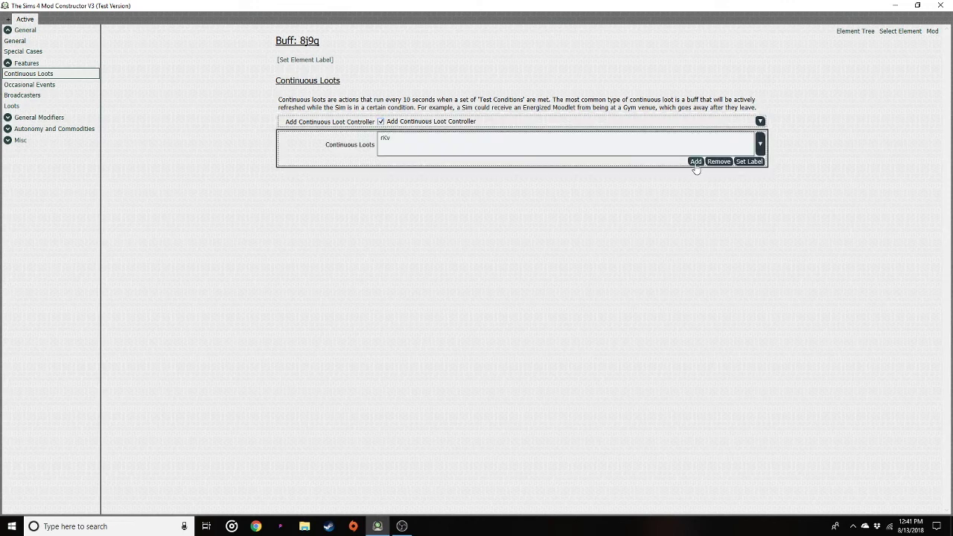
click(406, 140)
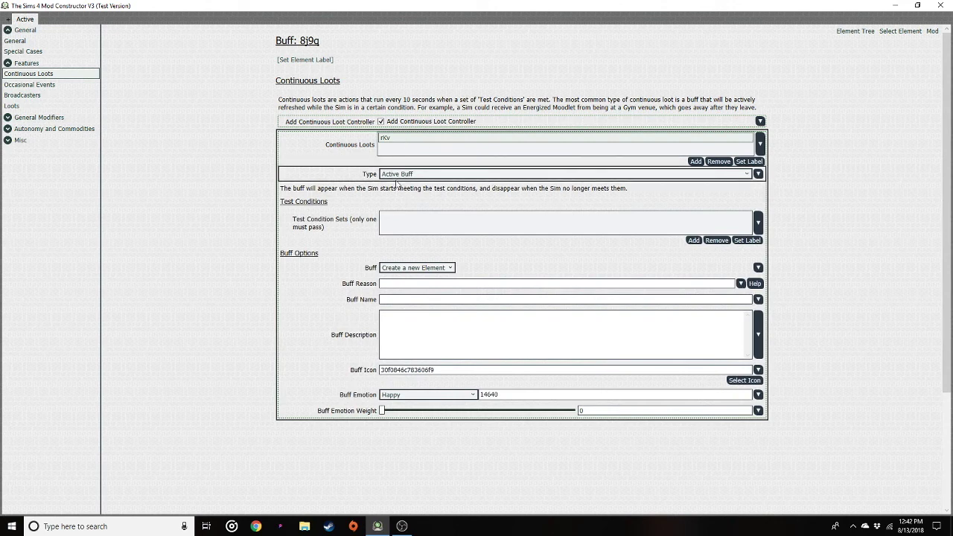
Set the continuous loot's type to Timed Buff.
click(394, 175)
click(388, 180)
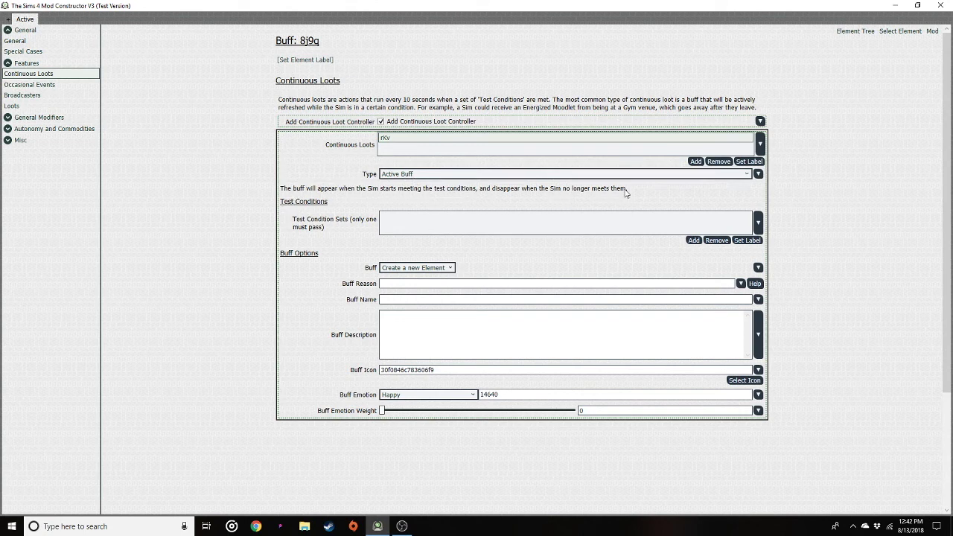
click(391, 175)
click(400, 198)
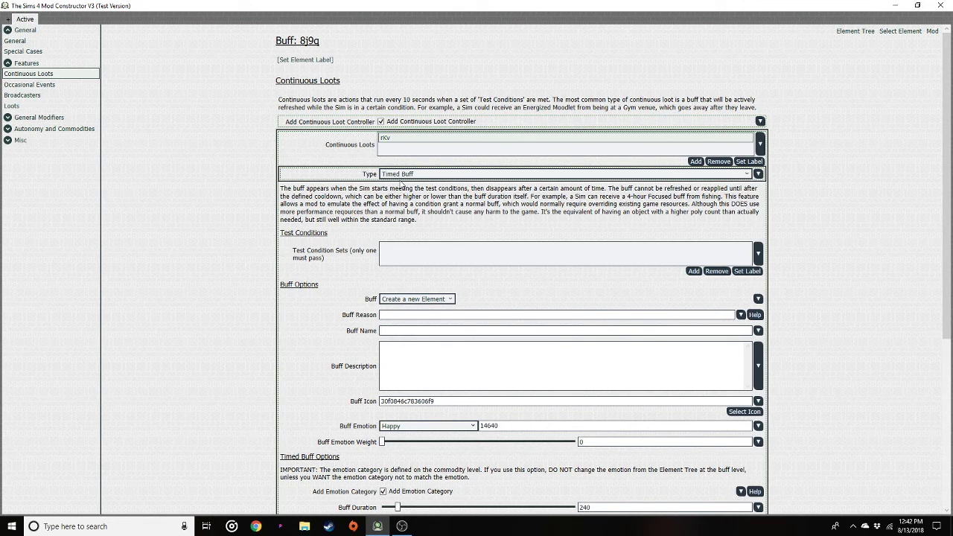
Add a test condition set containing one test condition, and set the continuous loot's type to Active Buff.
click(694, 272)
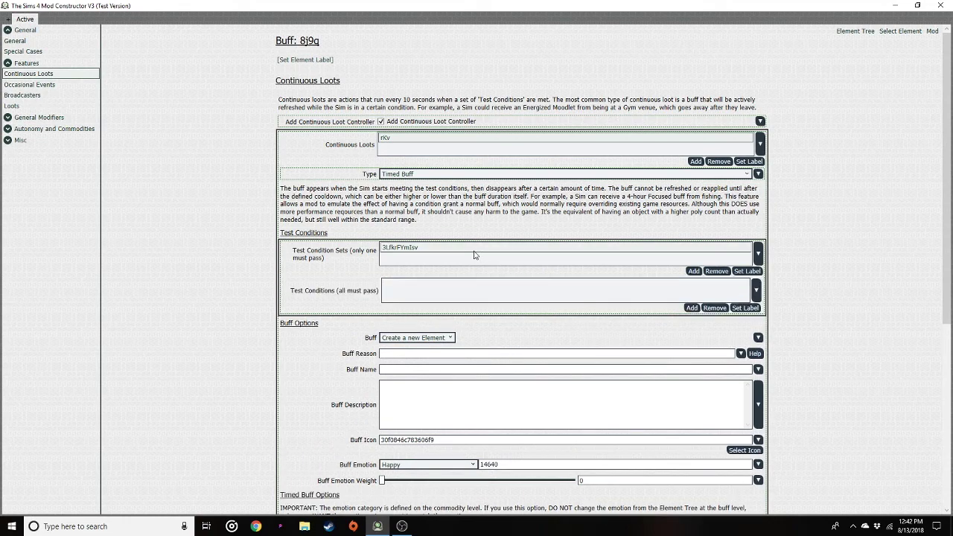
click(692, 308)
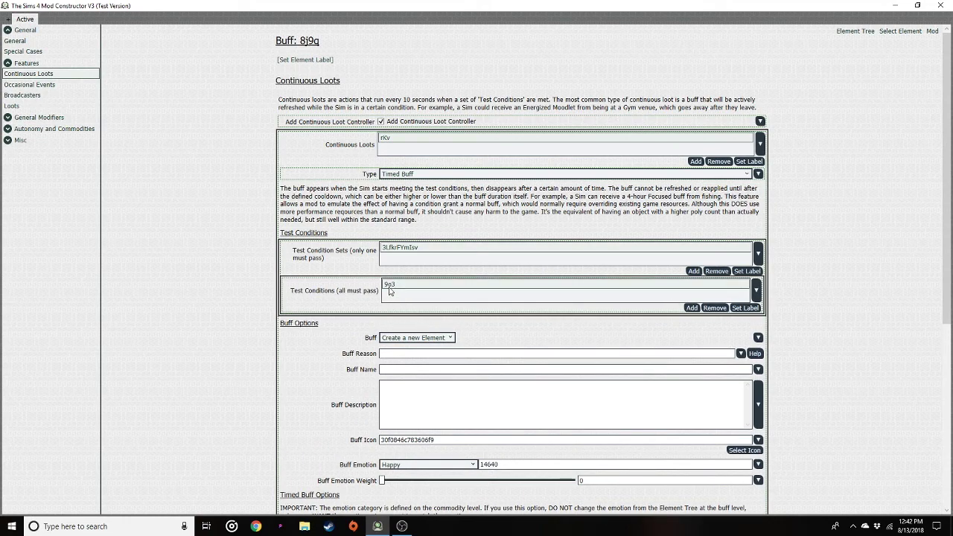
click(389, 291)
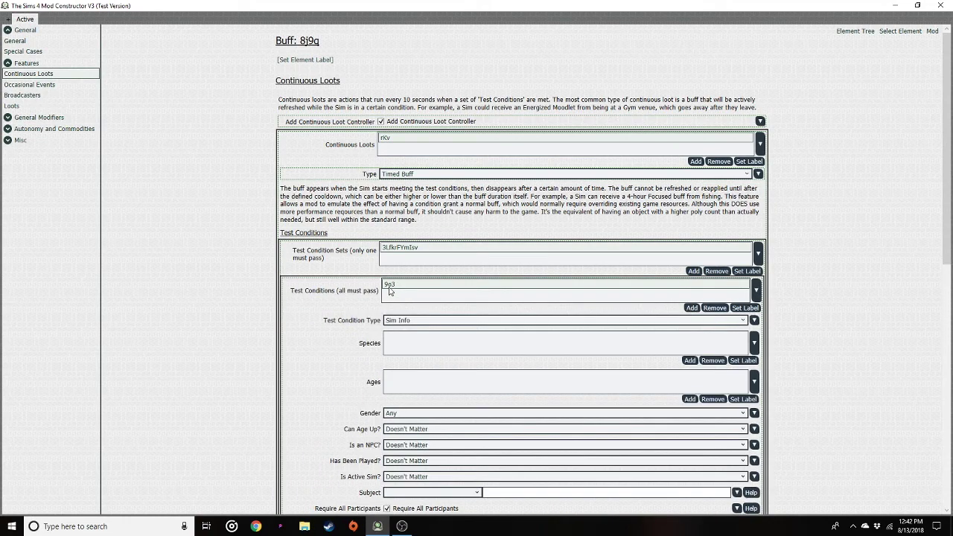
click(417, 173)
click(412, 185)
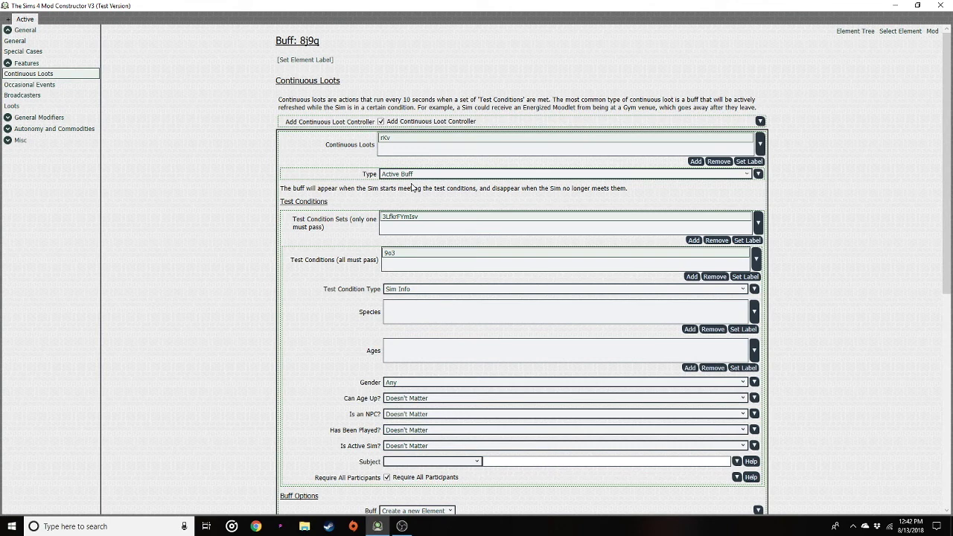
Set the continuous loot's type to Timed Buff and use Sim Info as the test condition type.
click(420, 174)
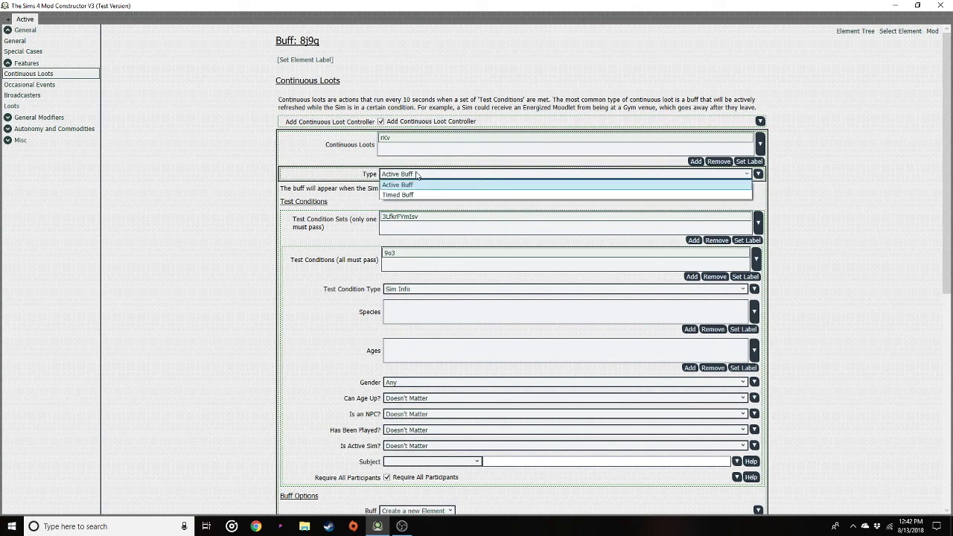
click(406, 195)
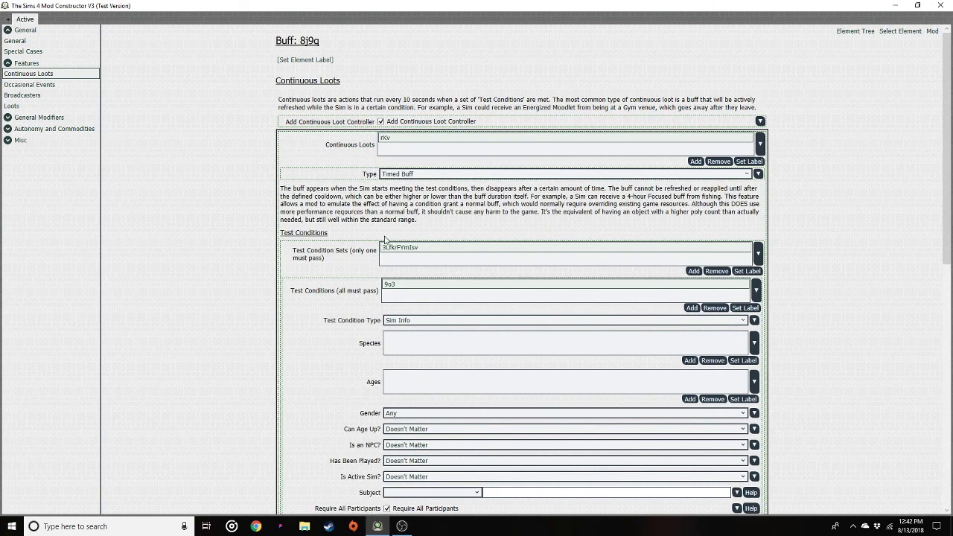
scroll(455, 242, down, 3)
scroll(442, 261, down, 1)
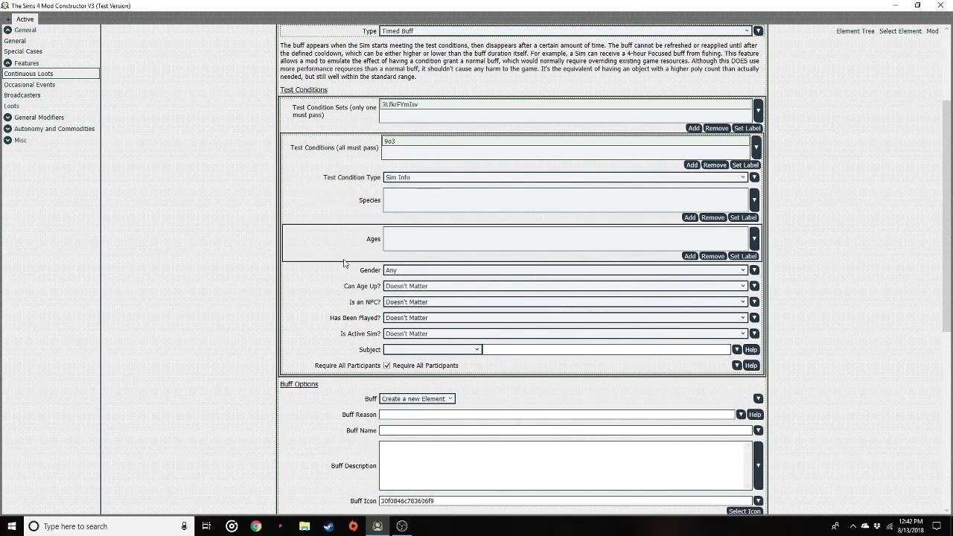
click(398, 179)
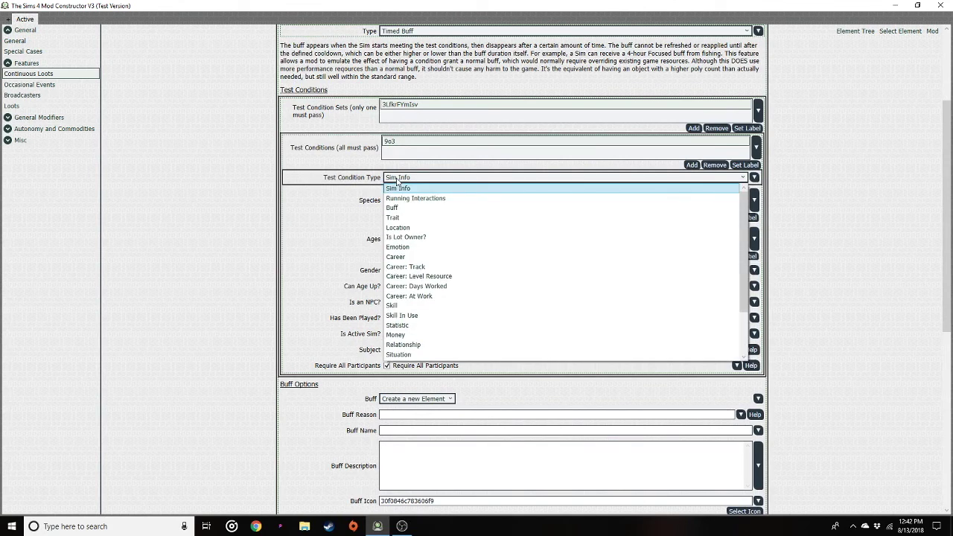
click(400, 189)
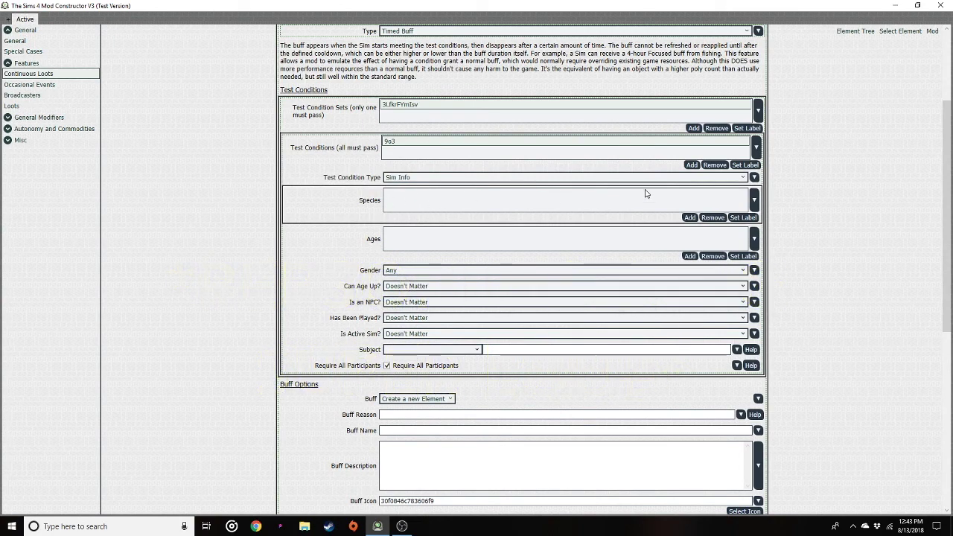
Add Human as a required species in the Sim Info test condition.
click(689, 217)
click(430, 194)
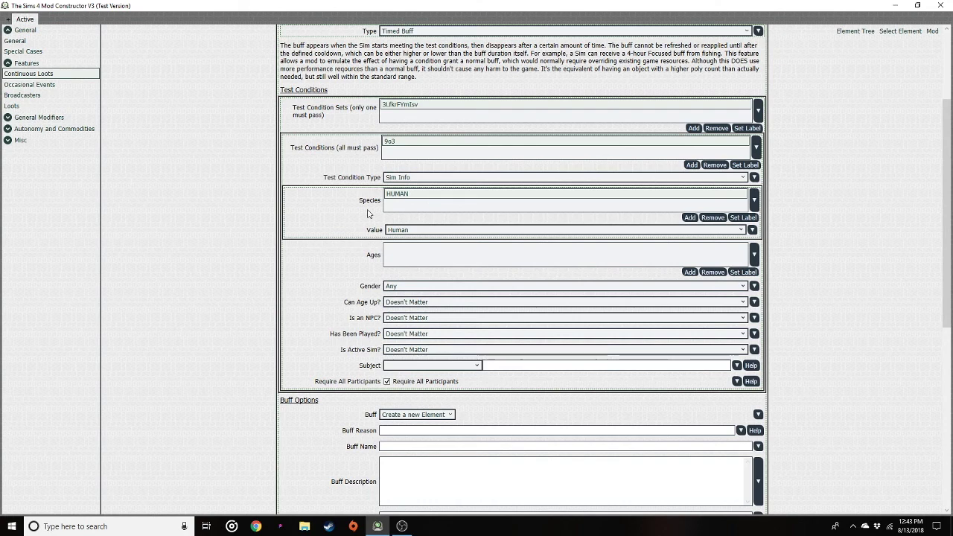
scroll(397, 212, down, 1)
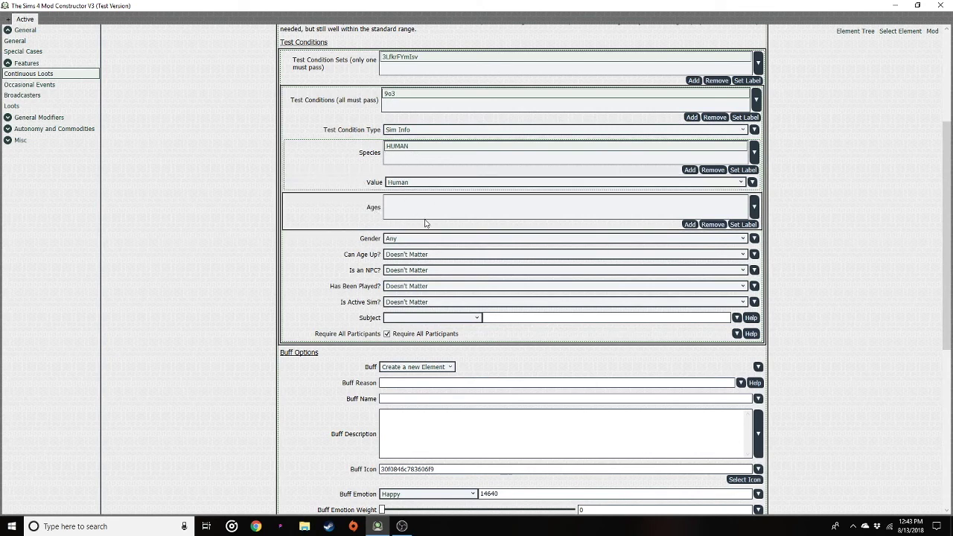
scroll(429, 175, down, 1)
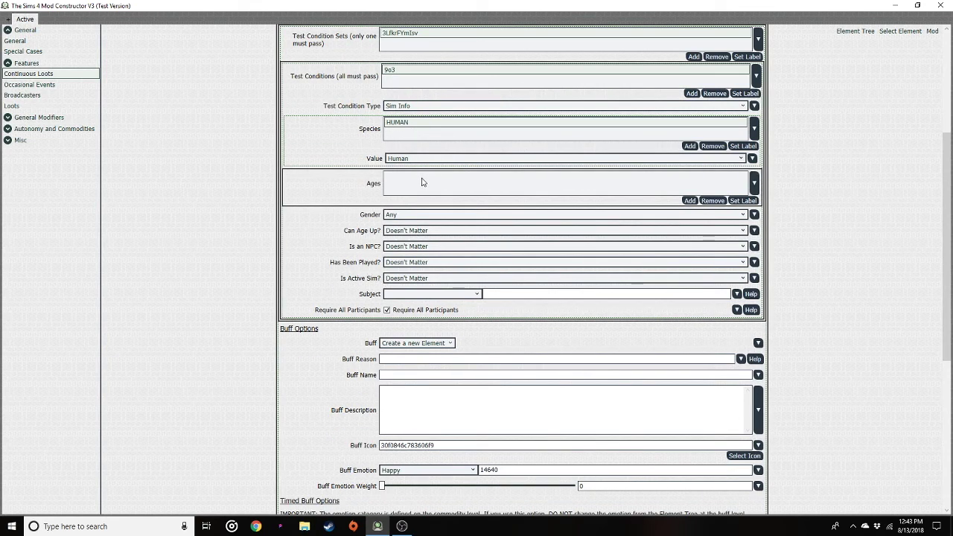
scroll(320, 97, up, 5)
scroll(450, 102, up, 2)
scroll(319, 142, down, 5)
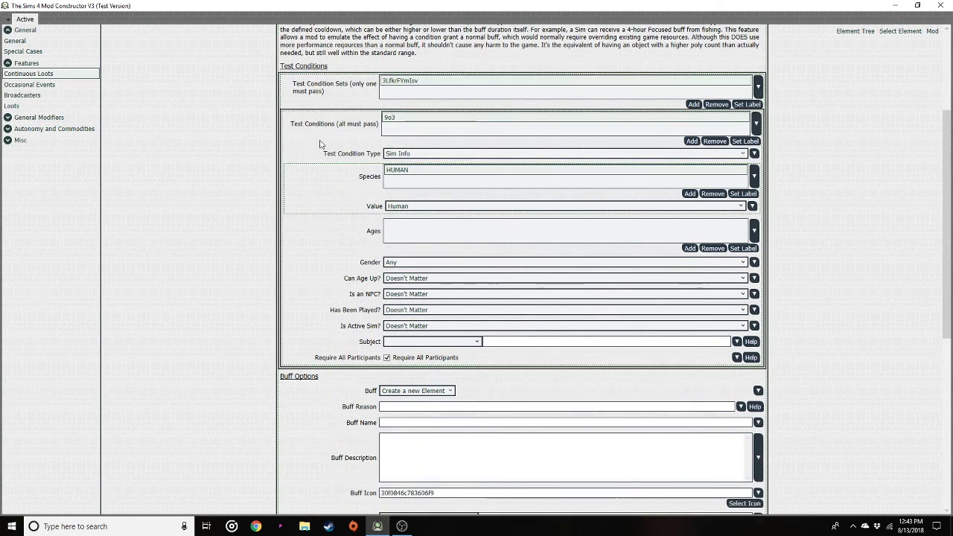
scroll(320, 149, down, 4)
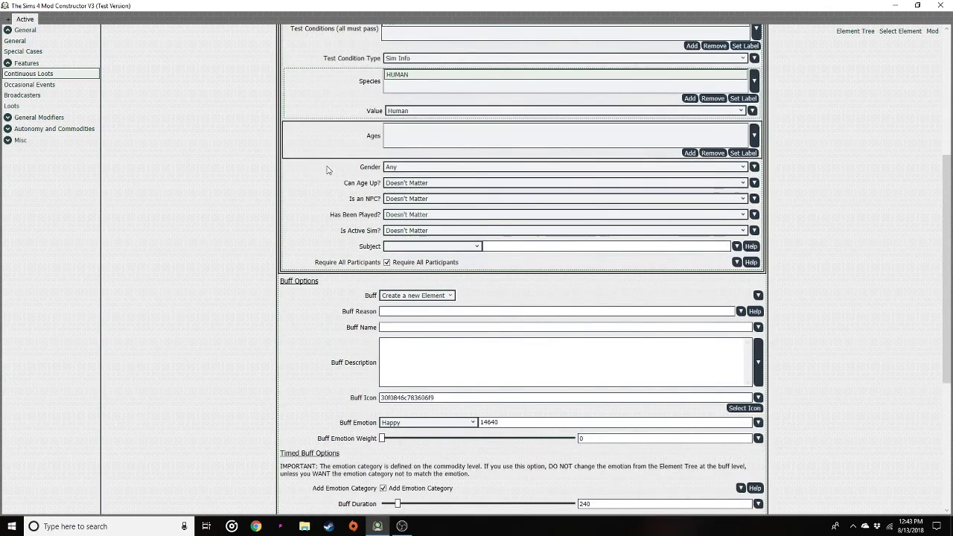
Try Male as the test condition's gender, and set it to Female.
click(741, 168)
click(738, 176)
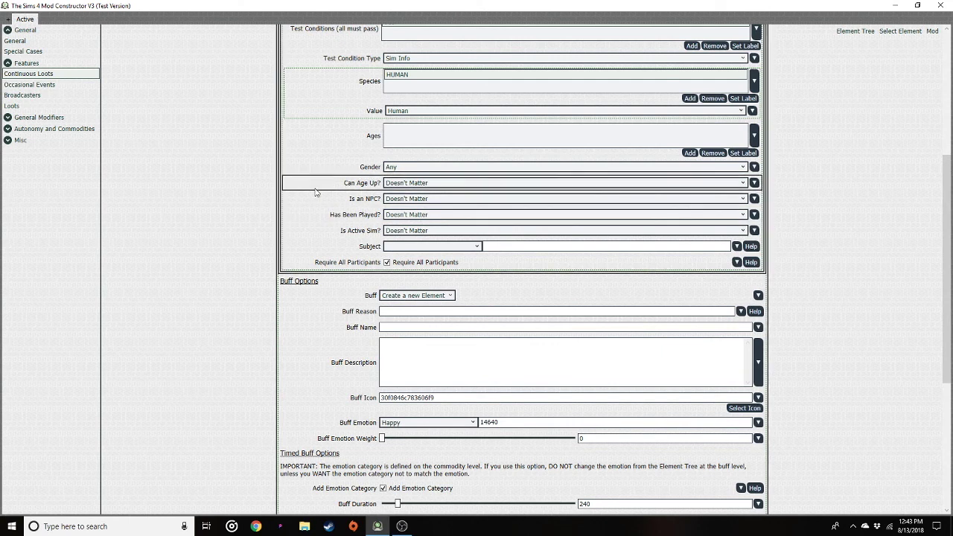
click(403, 168)
click(399, 188)
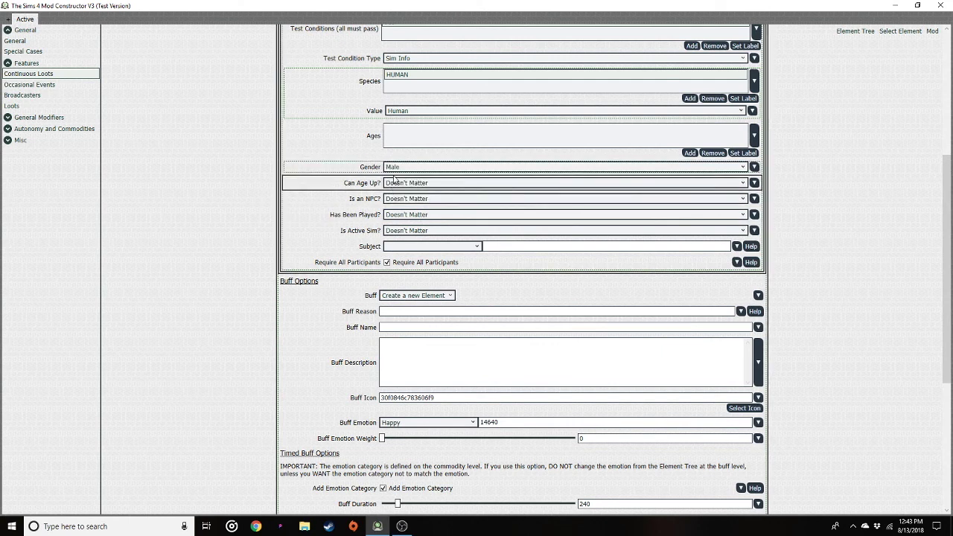
click(394, 169)
click(396, 198)
Try No and Yes for Can Age Up, reset it to Doesn't Matter, and keep Is an NPC at Doesn't Matter.
click(401, 183)
click(403, 185)
click(403, 186)
click(403, 185)
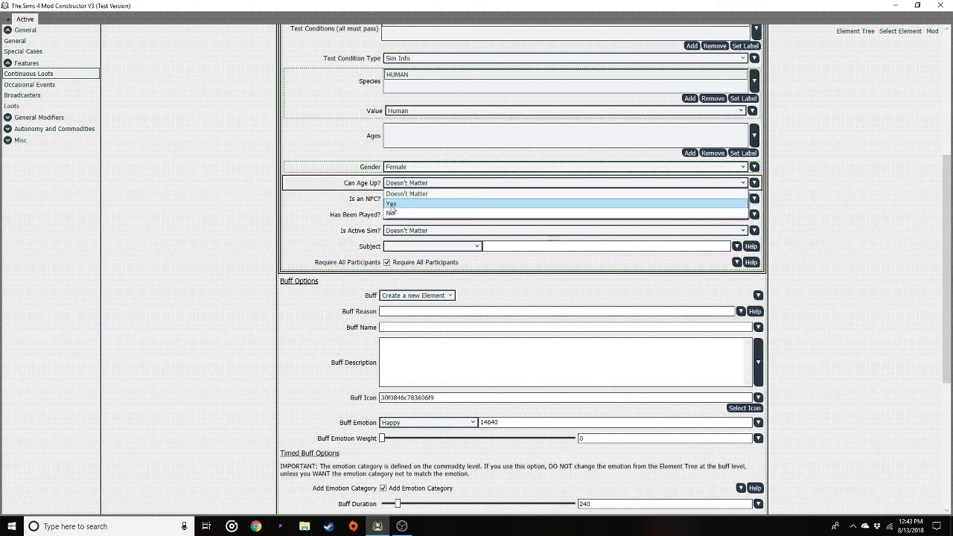
click(392, 214)
click(411, 183)
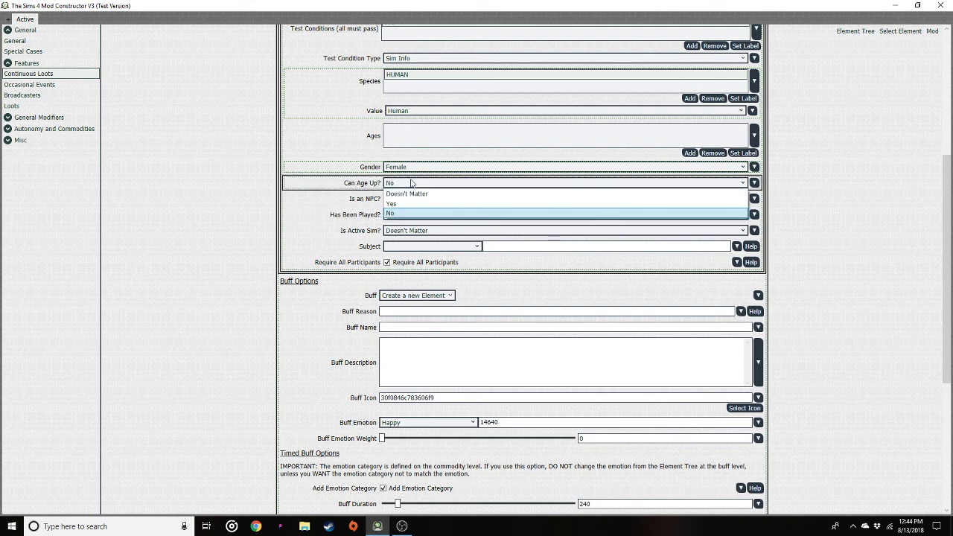
click(410, 203)
click(408, 185)
click(408, 185)
click(406, 187)
click(406, 193)
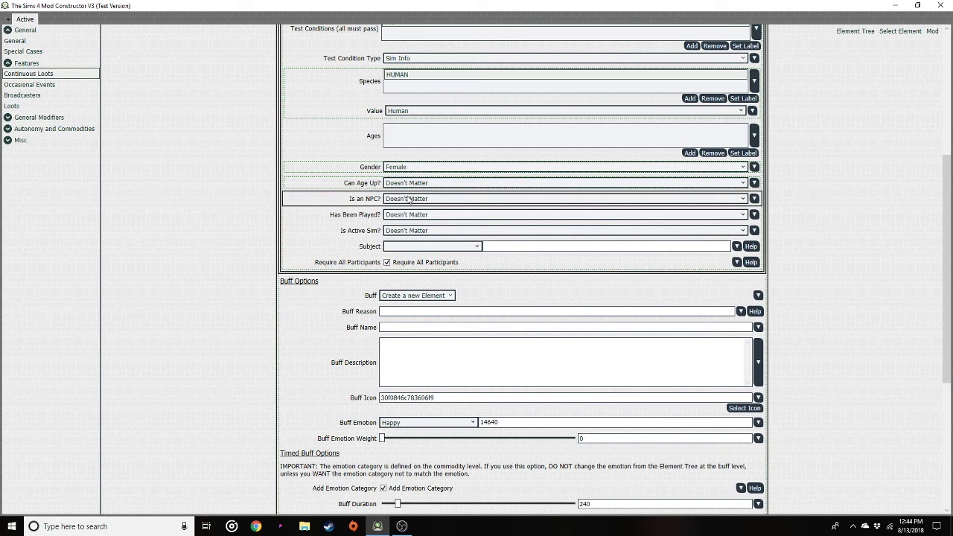
click(412, 199)
click(413, 203)
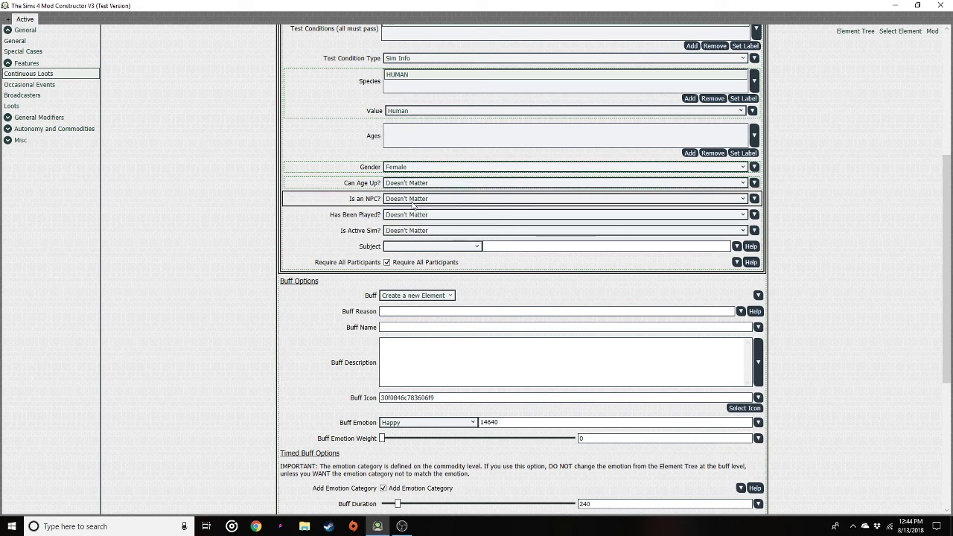
Look through the available subjects and set the test condition's subject to LotOwners.
click(409, 245)
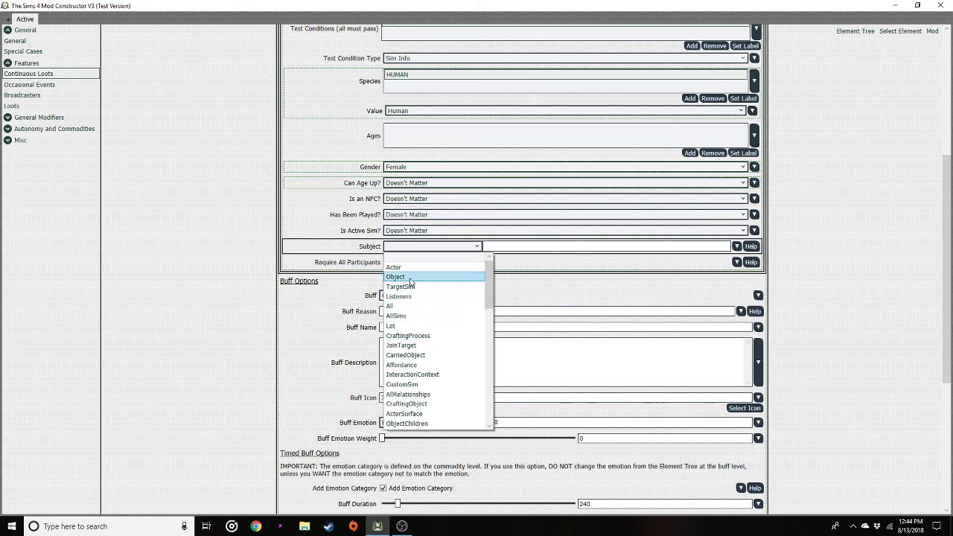
scroll(409, 281, down, 10)
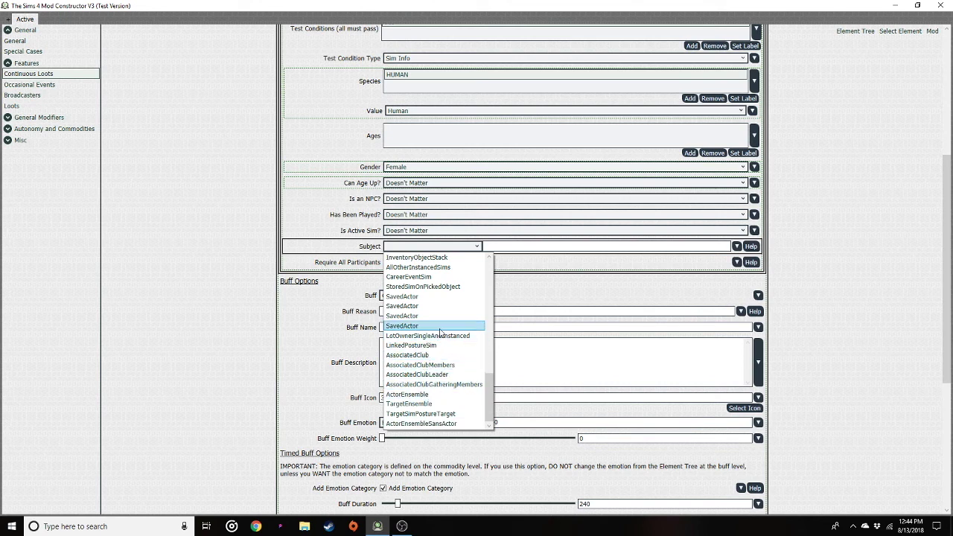
scroll(454, 328, up, 2)
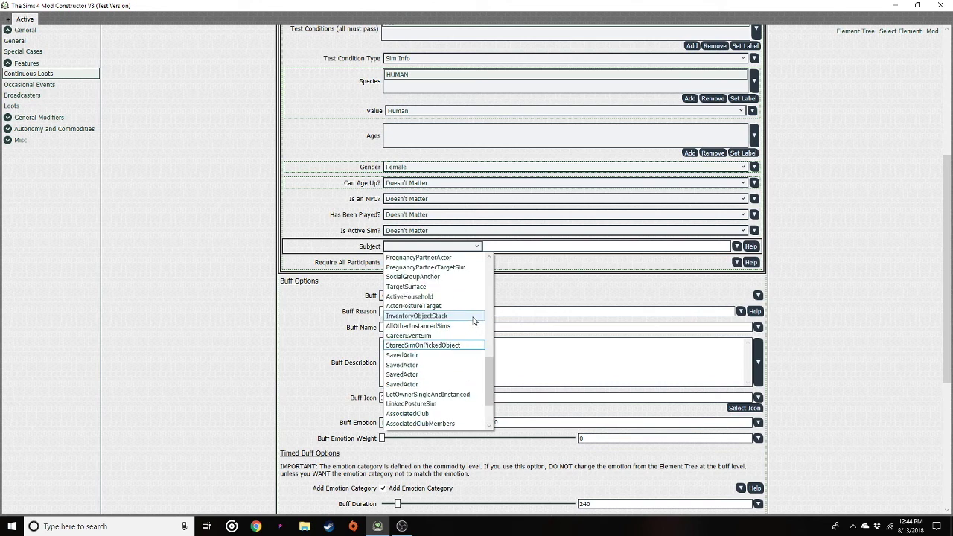
scroll(474, 320, up, 2)
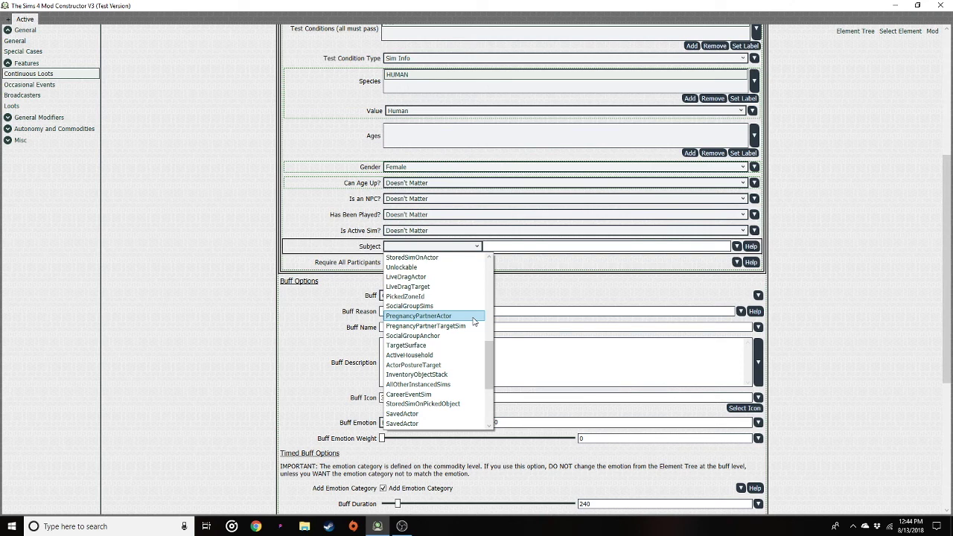
scroll(474, 320, up, 3)
scroll(474, 320, up, 3)
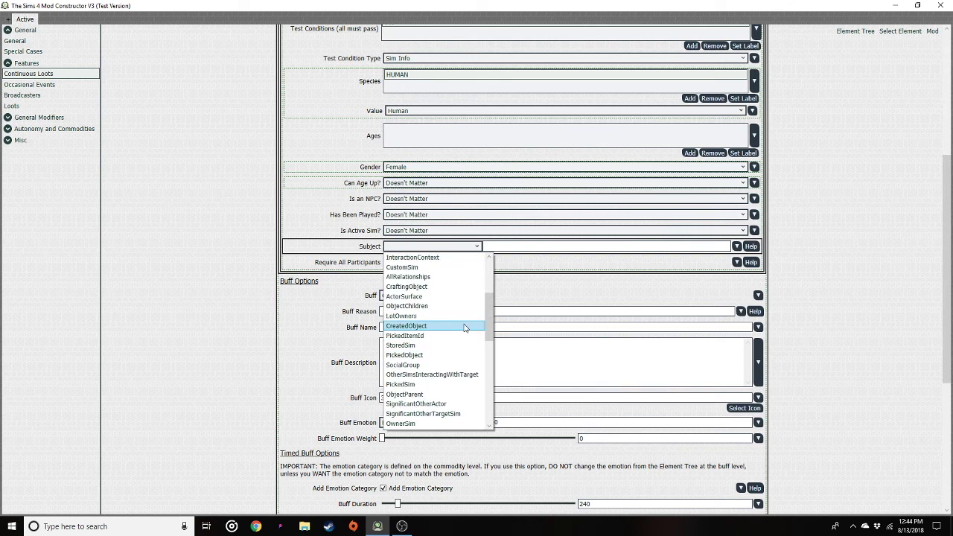
scroll(464, 328, up, 2)
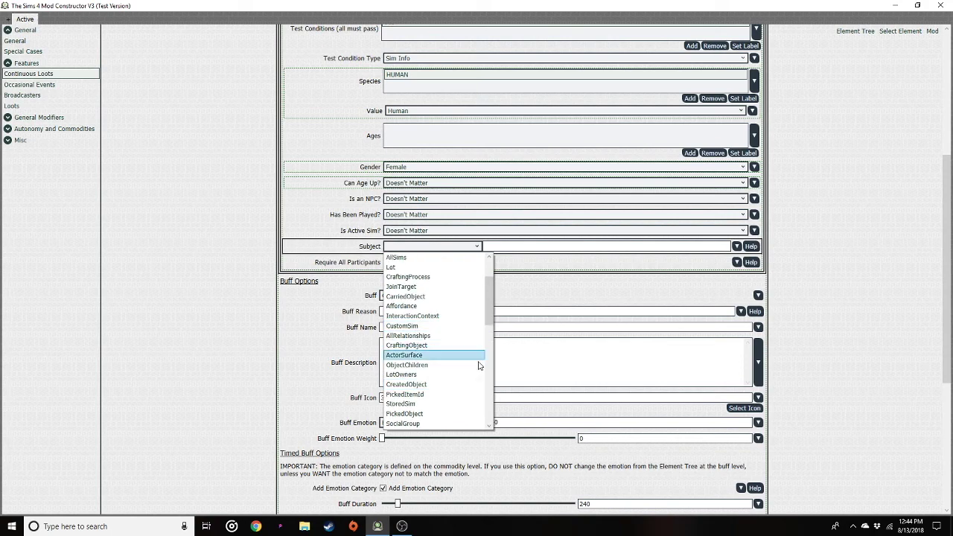
click(417, 375)
scroll(342, 277, up, 5)
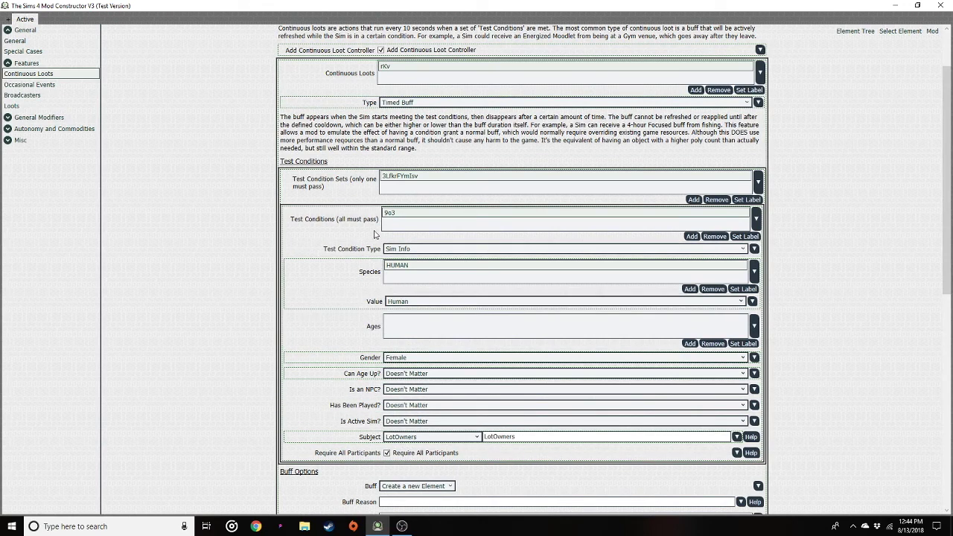
scroll(437, 346, down, 4)
scroll(487, 378, up, 1)
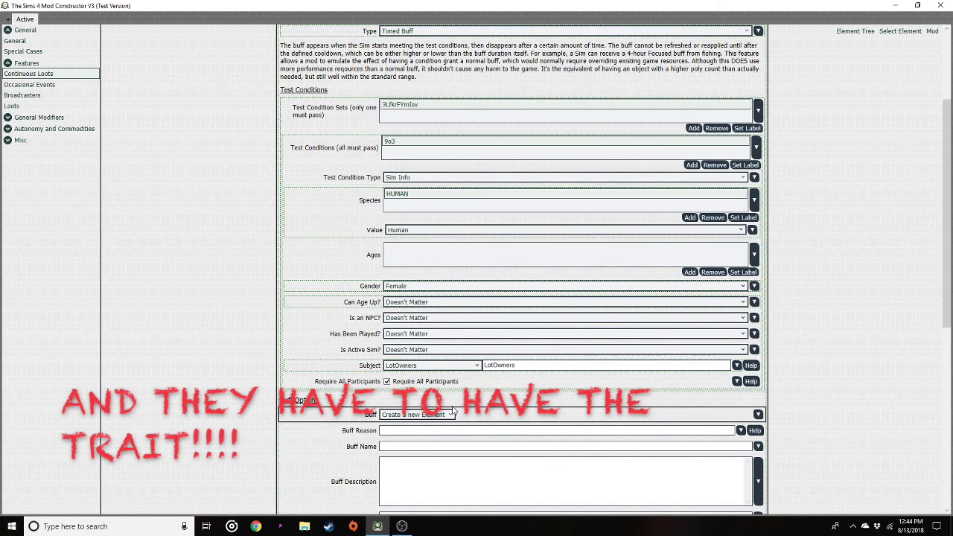
Set the test condition's gender back to Any and clear its subject.
click(393, 289)
click(396, 313)
click(429, 365)
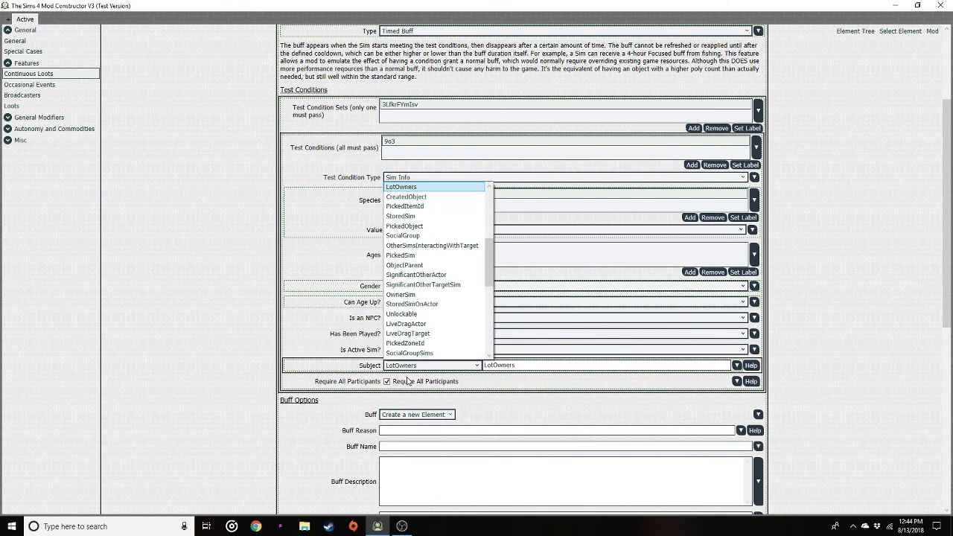
scroll(406, 249, up, 5)
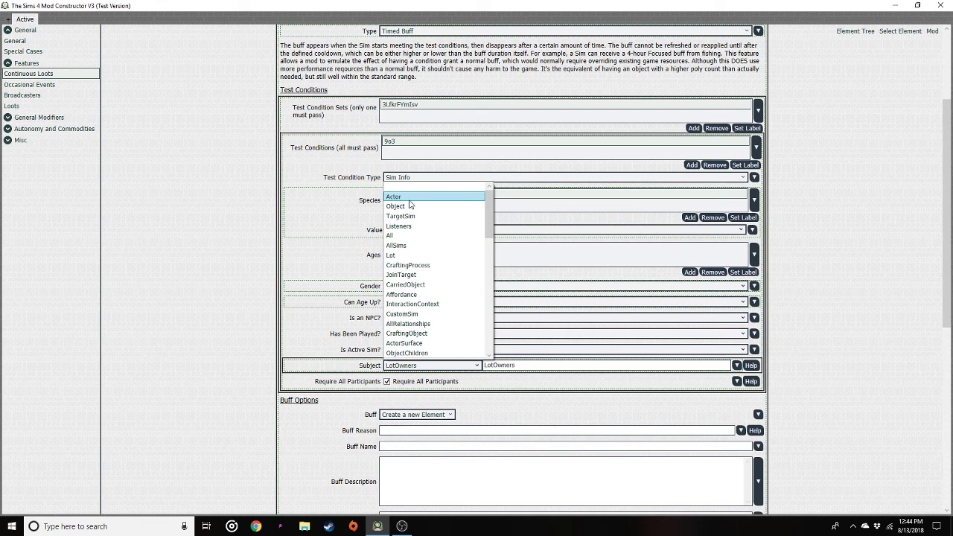
scroll(415, 242, down, 6)
scroll(415, 254, down, 6)
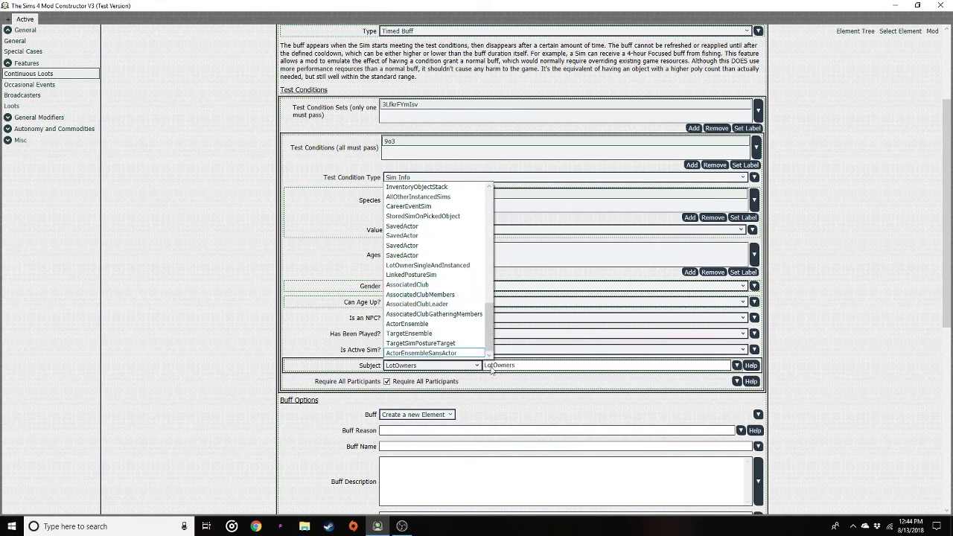
click(626, 388)
click(737, 365)
click(722, 366)
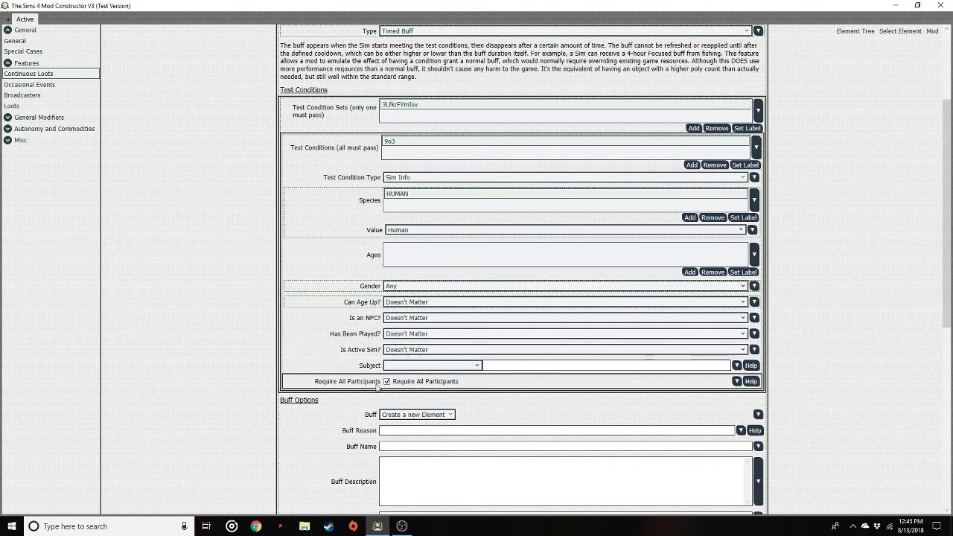
Turn off Require All Participants, and set Is Active Sim to Yes and Has Been Played to No.
click(386, 381)
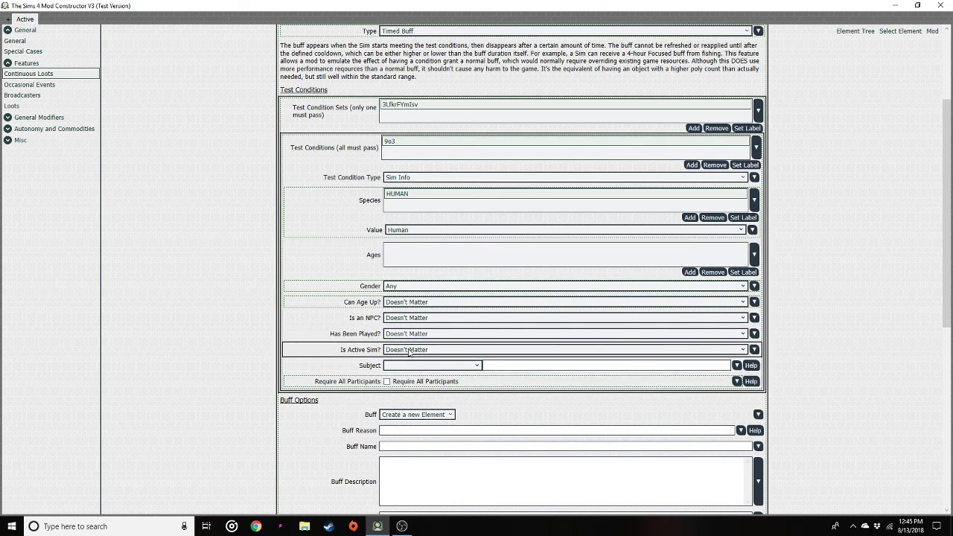
click(396, 351)
click(390, 370)
click(396, 337)
click(388, 356)
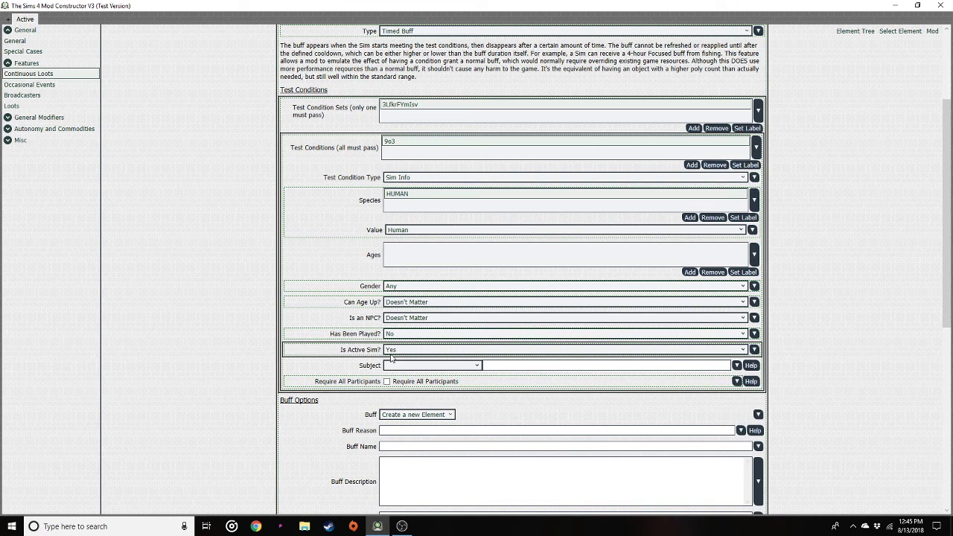
Reset Is Active Sim and Has Been Played to Doesn't Matter, and turn Require All Participants back on.
click(393, 352)
click(409, 360)
click(397, 336)
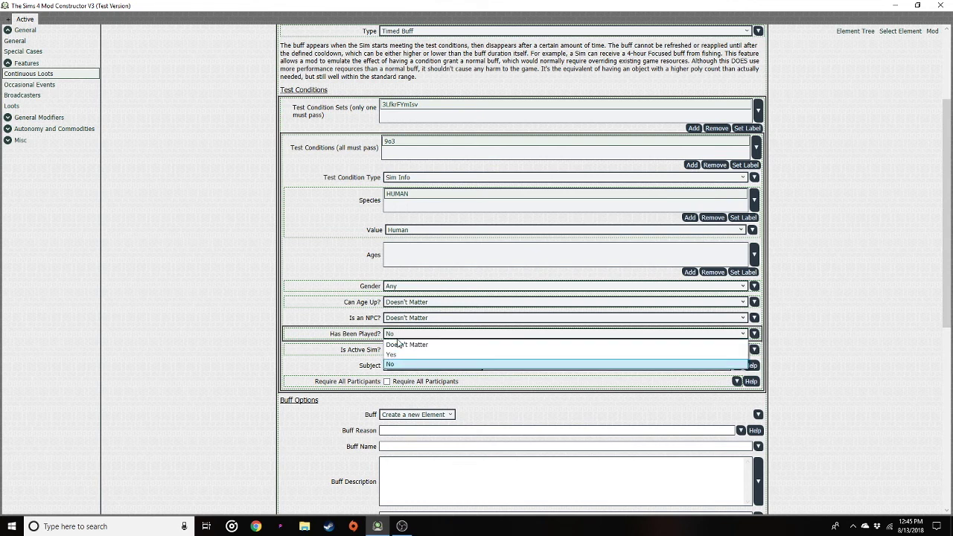
click(399, 344)
click(406, 379)
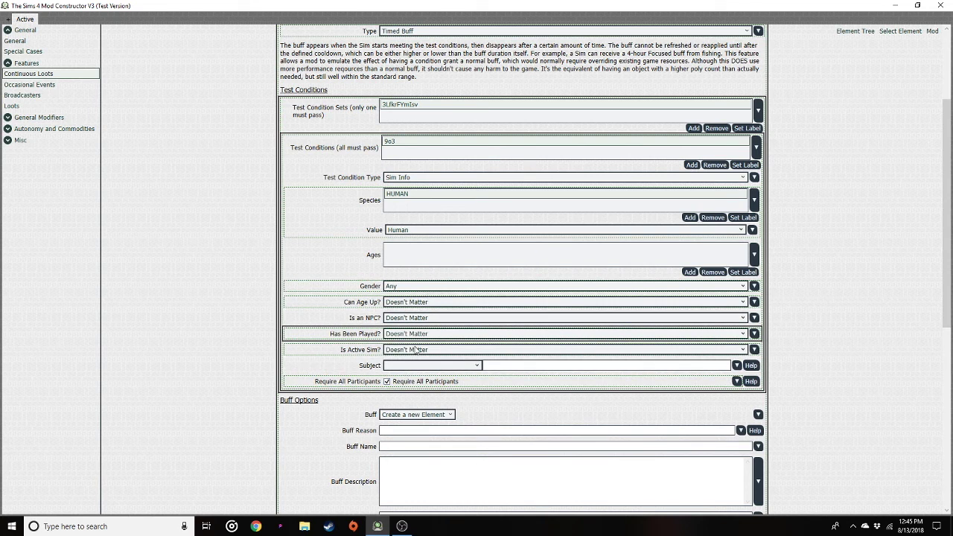
In the buff options, enter "from being active" as the buff reason and "Workout champion" as the buff name.
scroll(481, 345, down, 5)
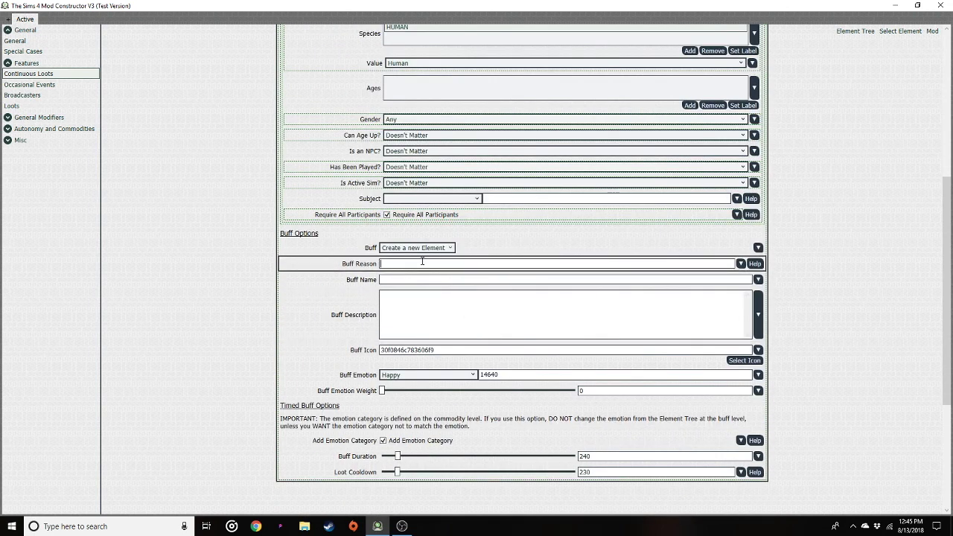
text(active)
click(433, 279)
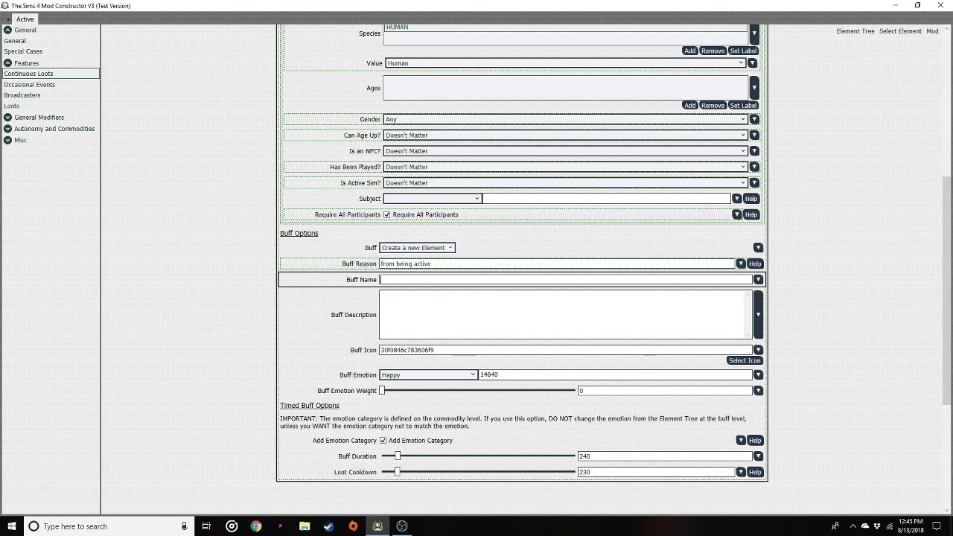
text(rkout champion)
Add a closing period to the buff reason, making it "from being active.".
click(442, 298)
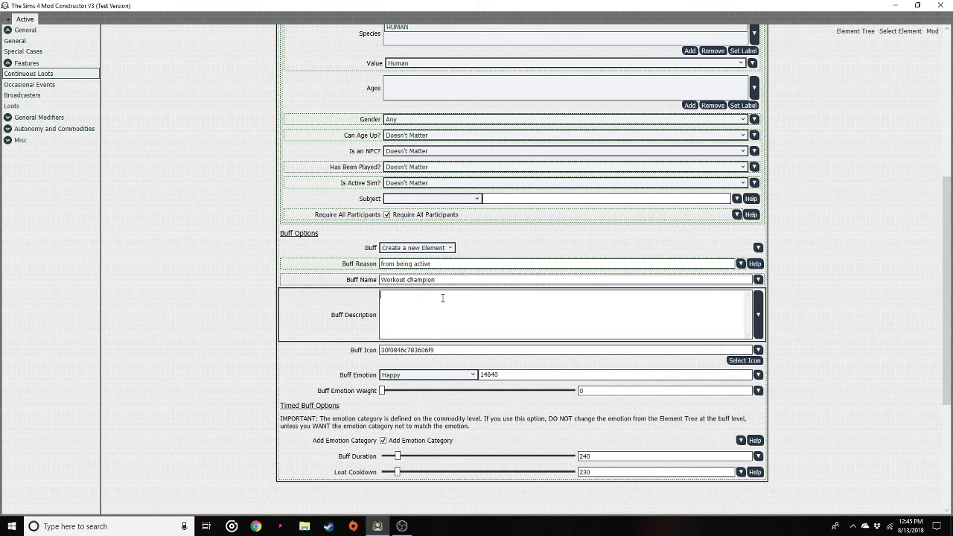
click(437, 264)
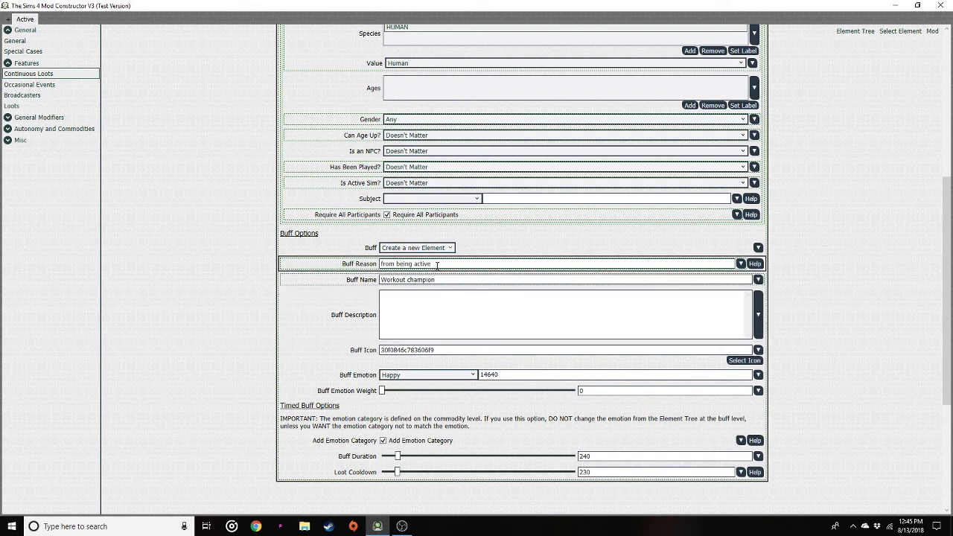
Try Running Interactions and Trait as the test condition type.
scroll(447, 274, up, 3)
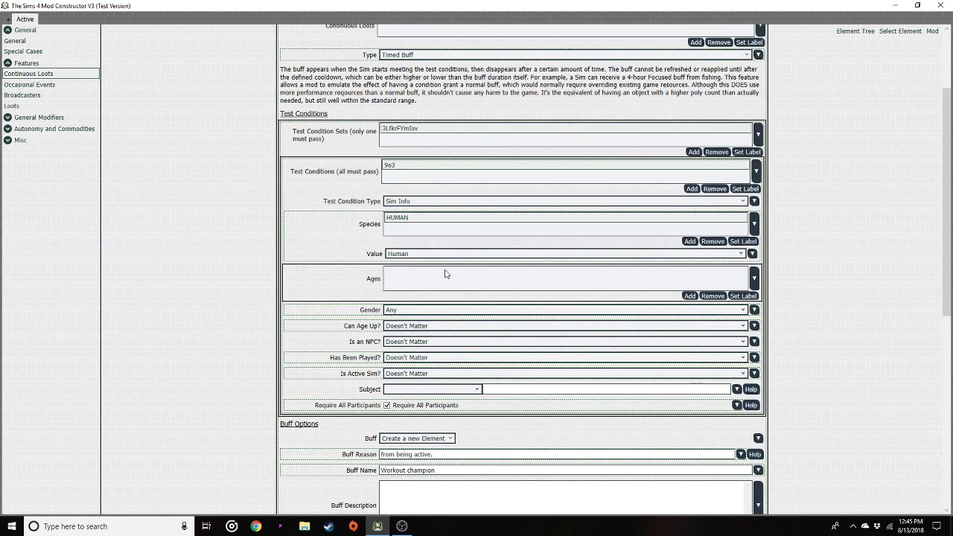
click(409, 202)
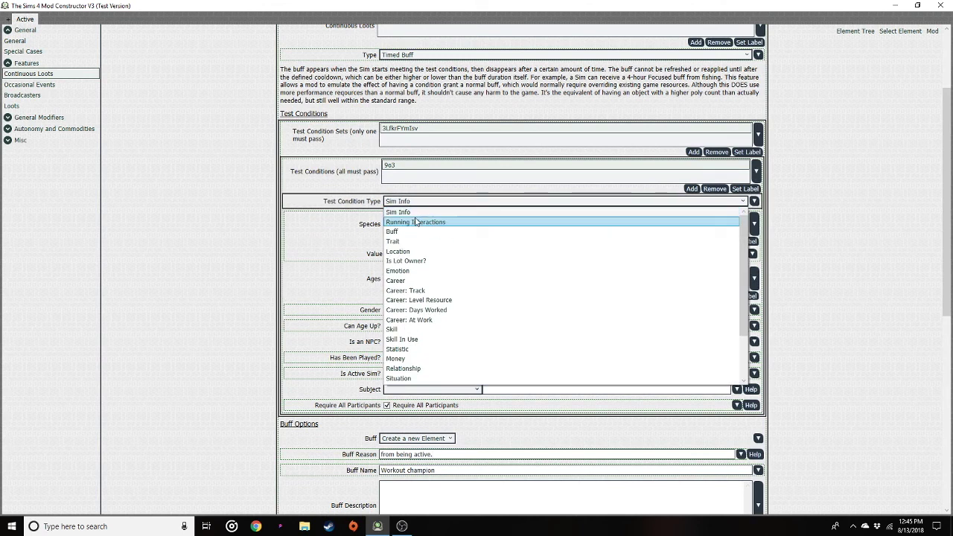
click(413, 222)
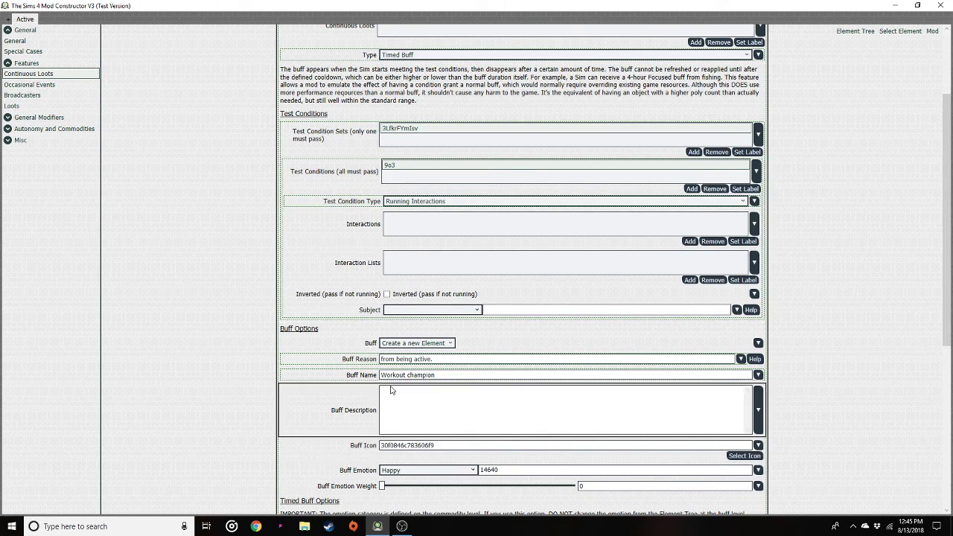
click(396, 205)
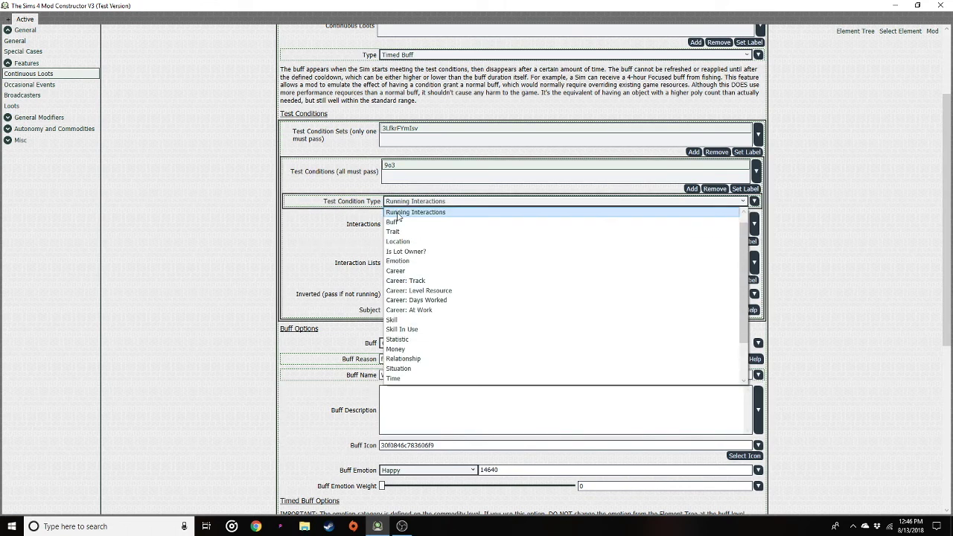
click(405, 233)
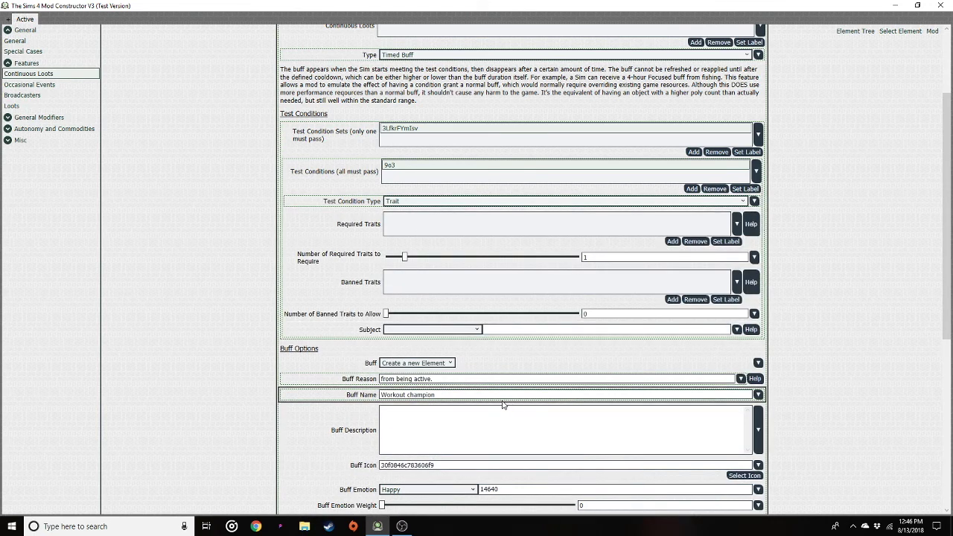
Set the test condition type to Location and require a specific venue type, given by the instance key of a game resource.
click(402, 202)
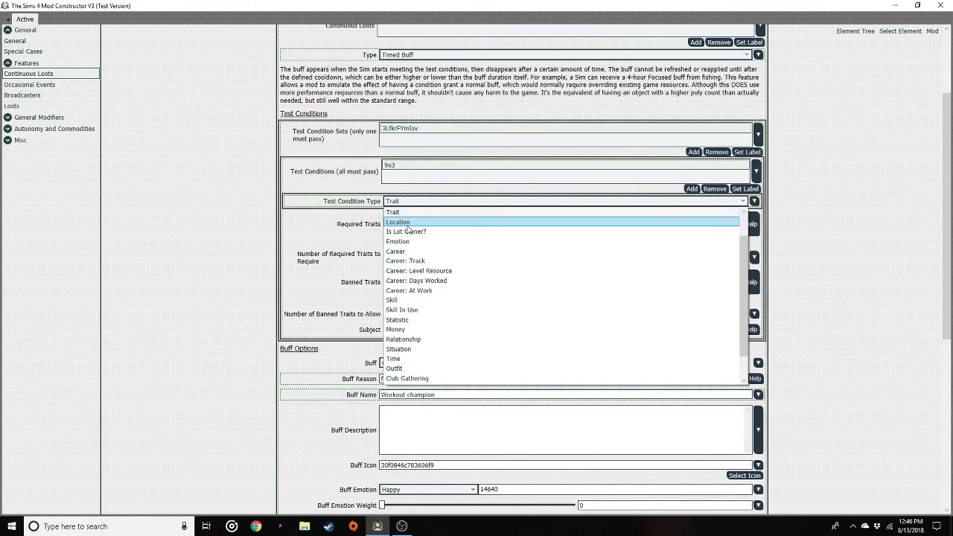
click(407, 225)
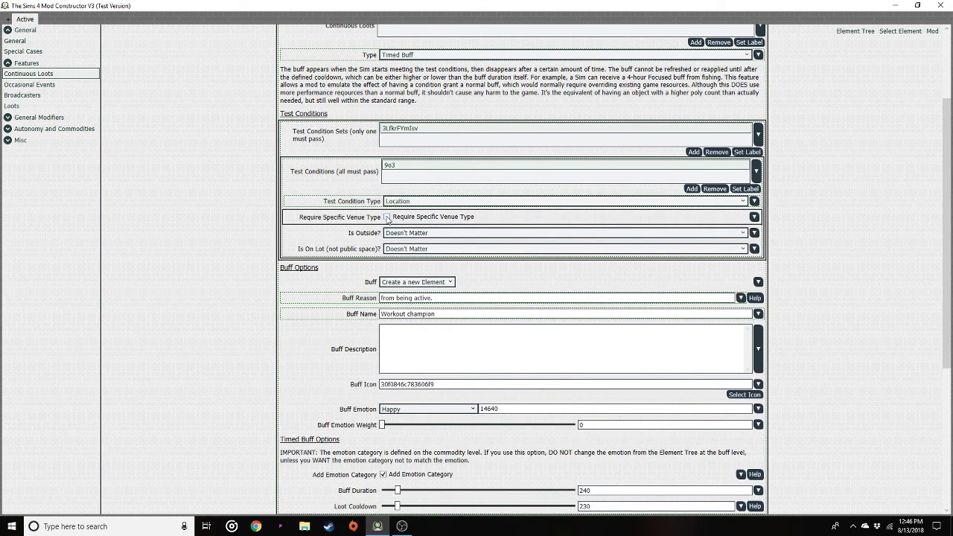
click(388, 217)
click(451, 233)
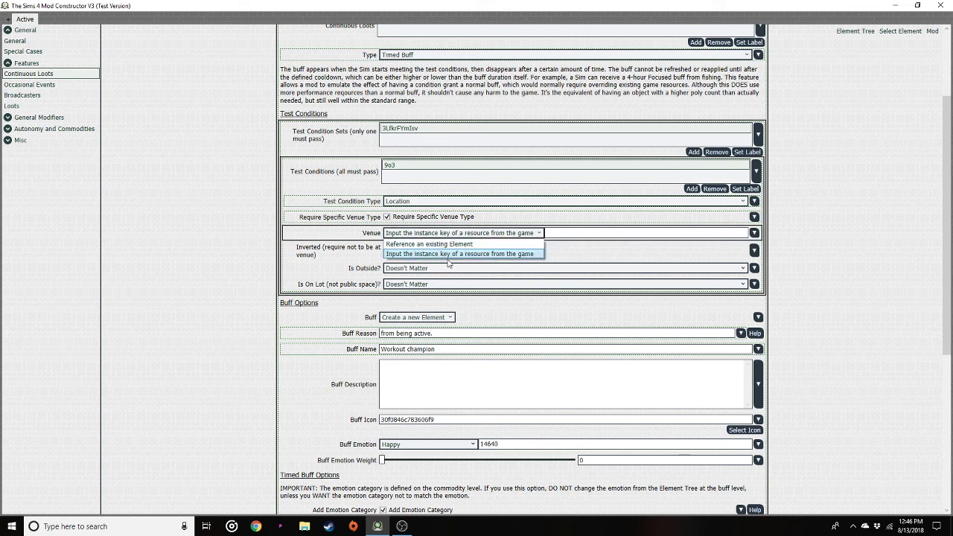
click(477, 256)
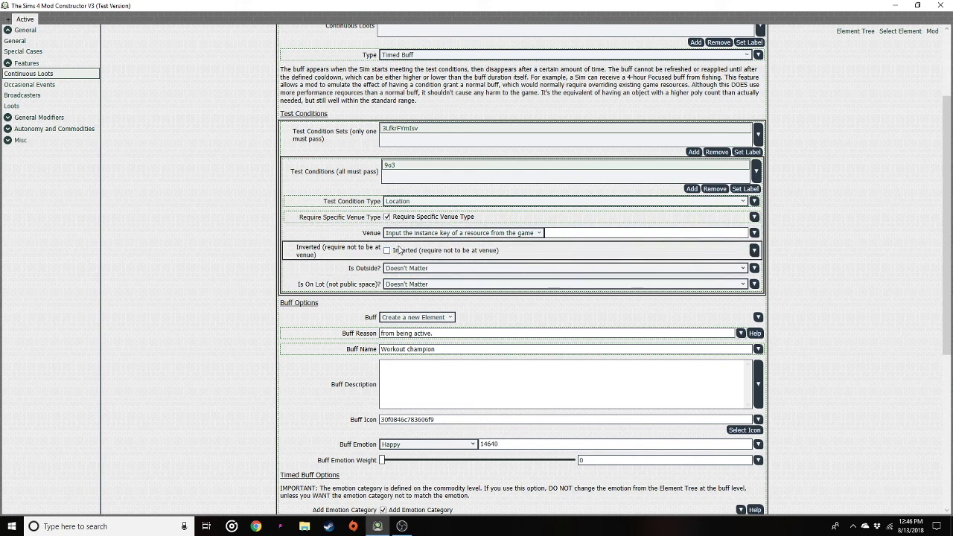
Choose the Gym (venue_gym) game resource from the Venues presets as the required venue.
click(754, 234)
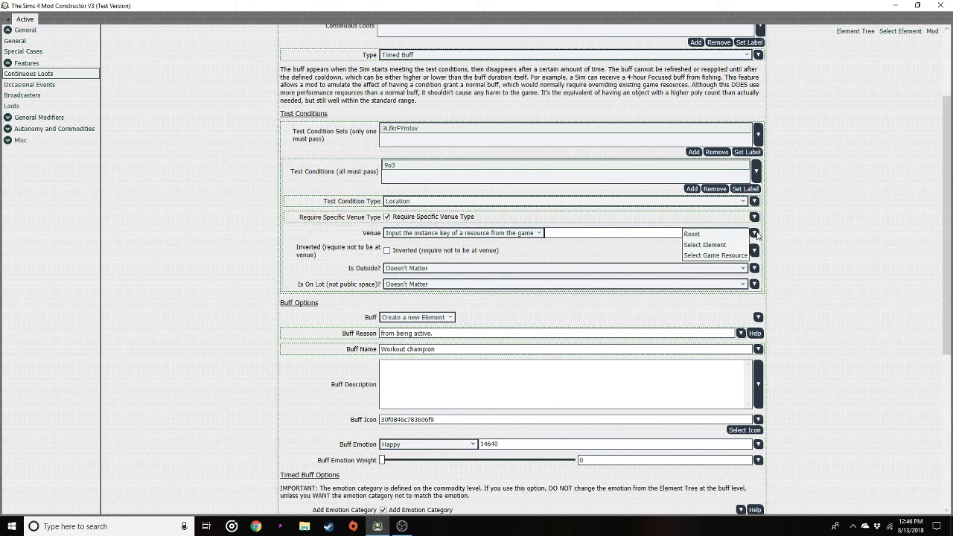
click(706, 256)
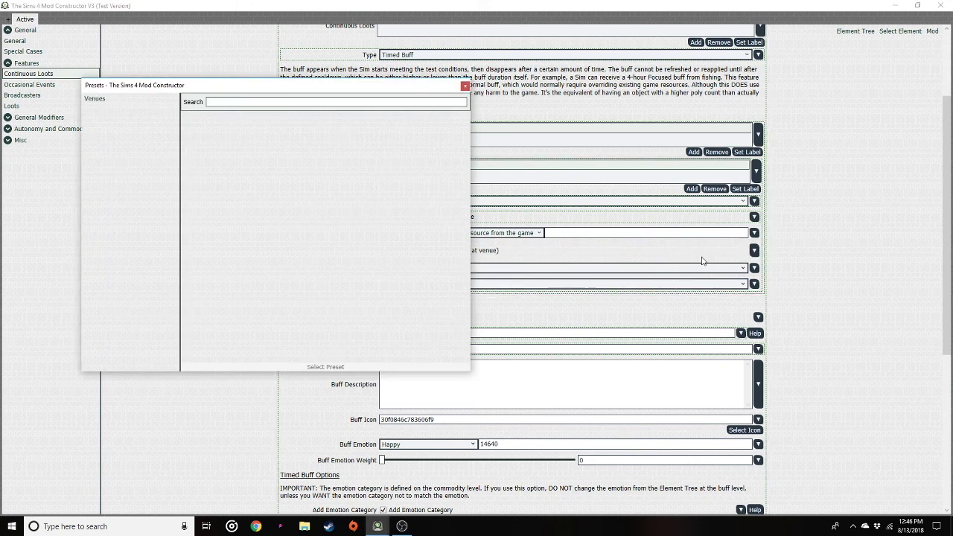
click(112, 99)
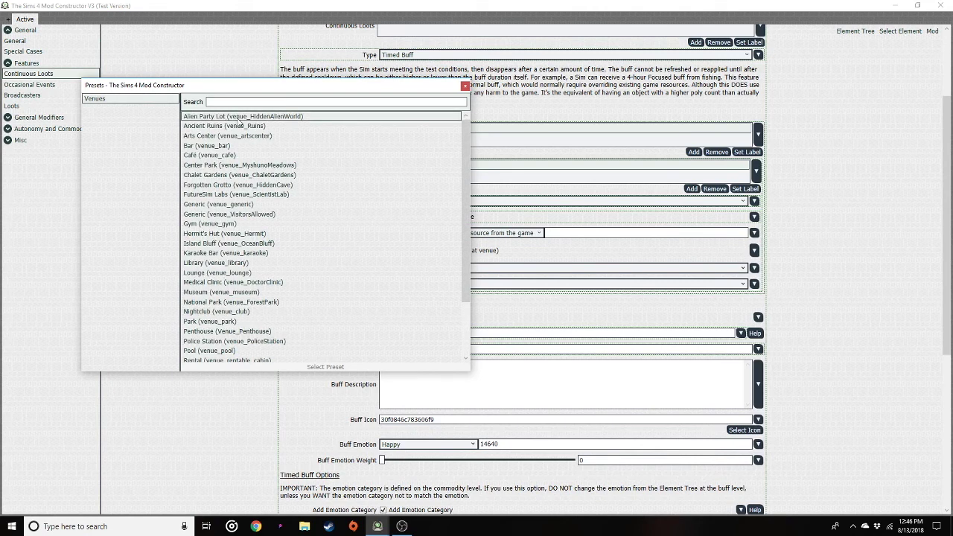
scroll(216, 186, down, 1)
click(214, 195)
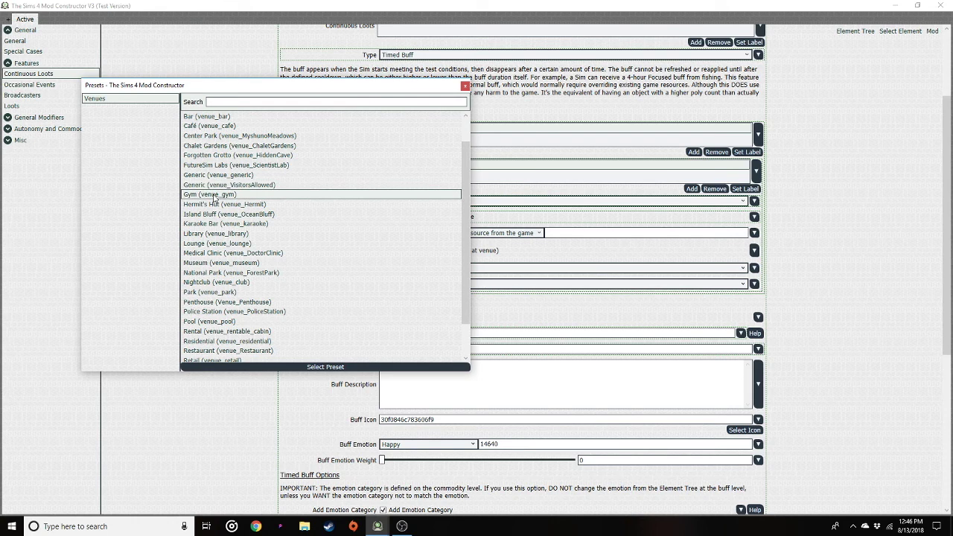
click(265, 366)
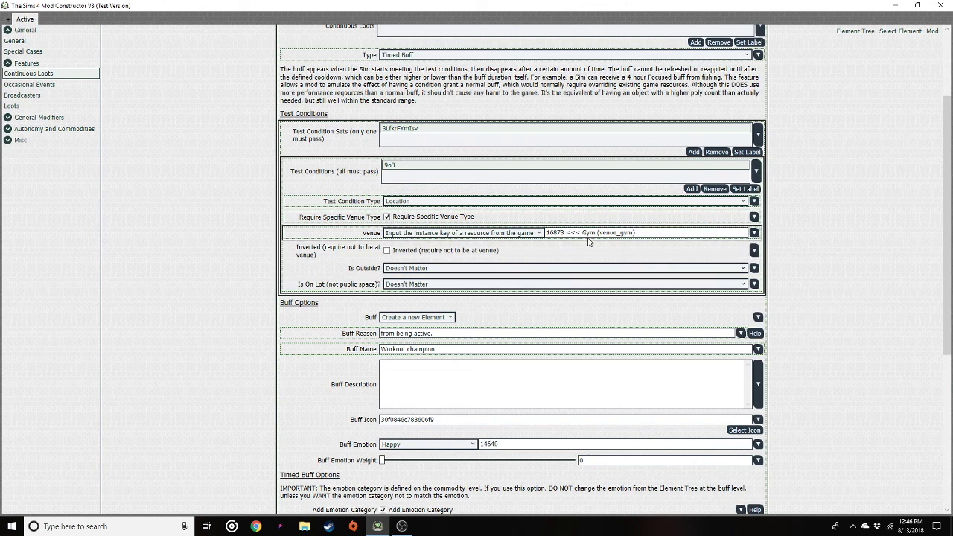
Replace the buff name with "Feeling Active".
scroll(426, 319, down, 2)
double_click(416, 278)
drag(416, 278, 375, 272)
key(BackSpace)
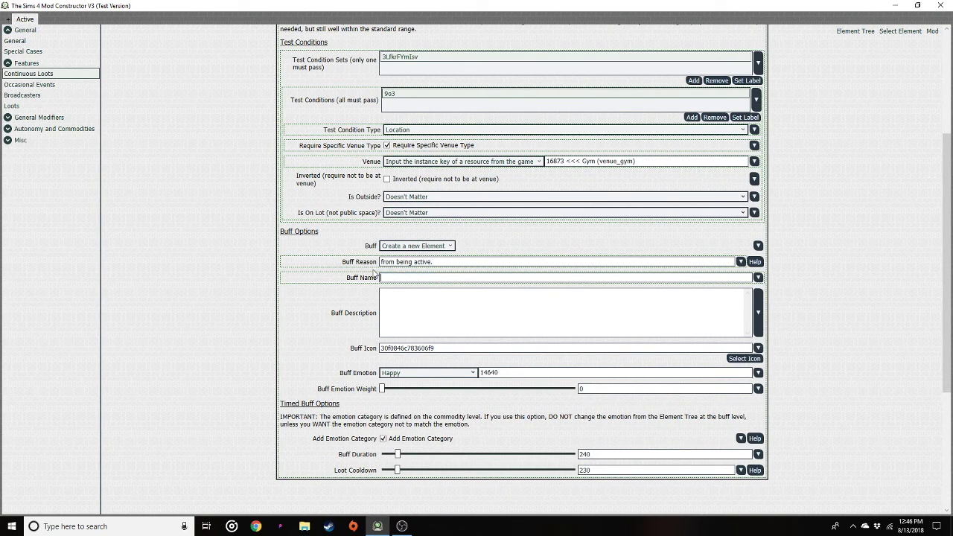
text(Feeling Active)
Enter the buff description "Your sim is on a gym lot and feels like working out.".
click(396, 294)
text(Your sim app)
key(BackSpace)
key(BackSpace)
key(BackSpace)
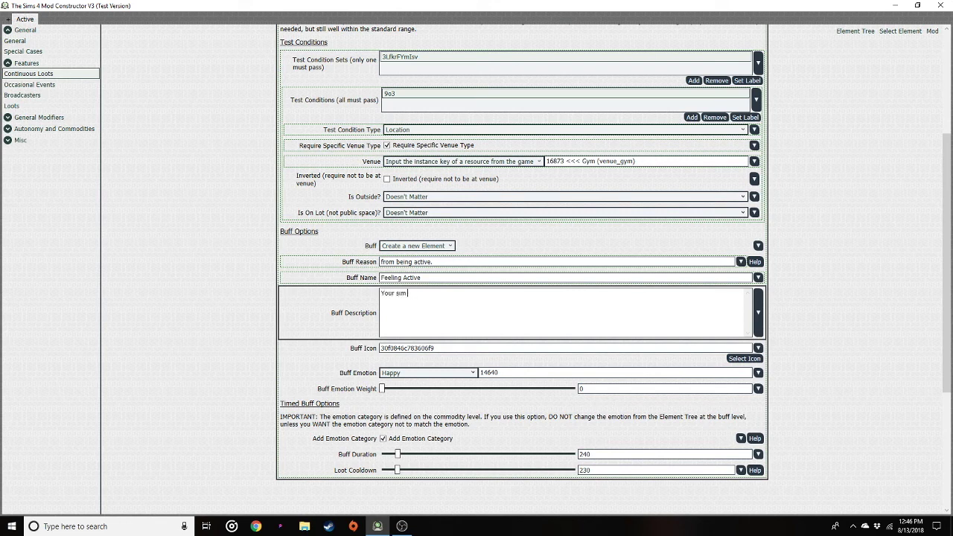
text(is on a gym lot and feel like working out)
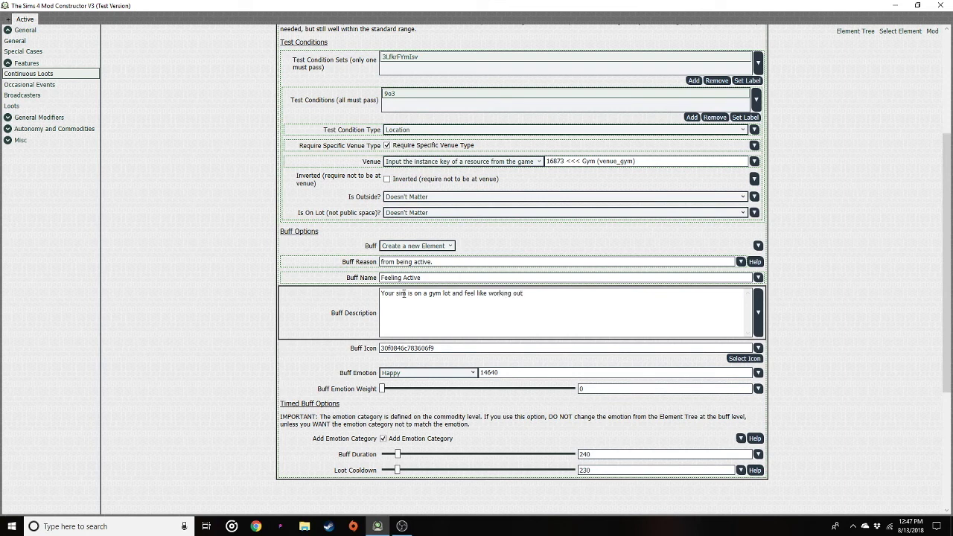
click(476, 293)
text(s)
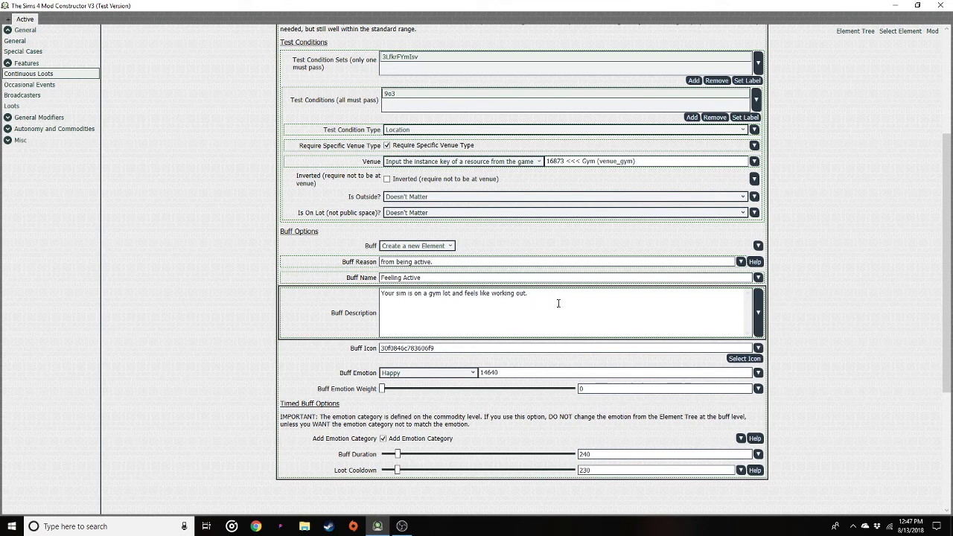
Set the buff emotion to Energized with an emotion weight of 2.
scroll(564, 310, down, 1)
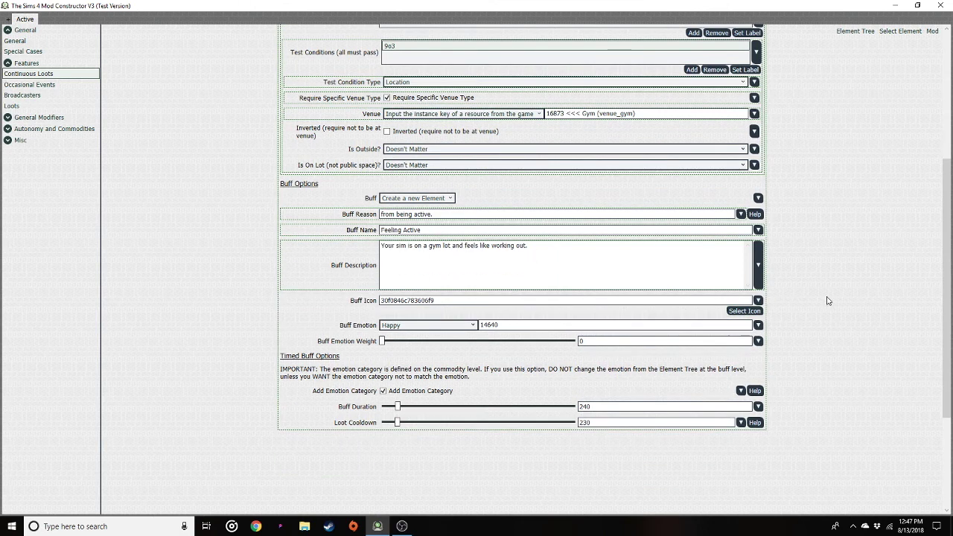
click(404, 332)
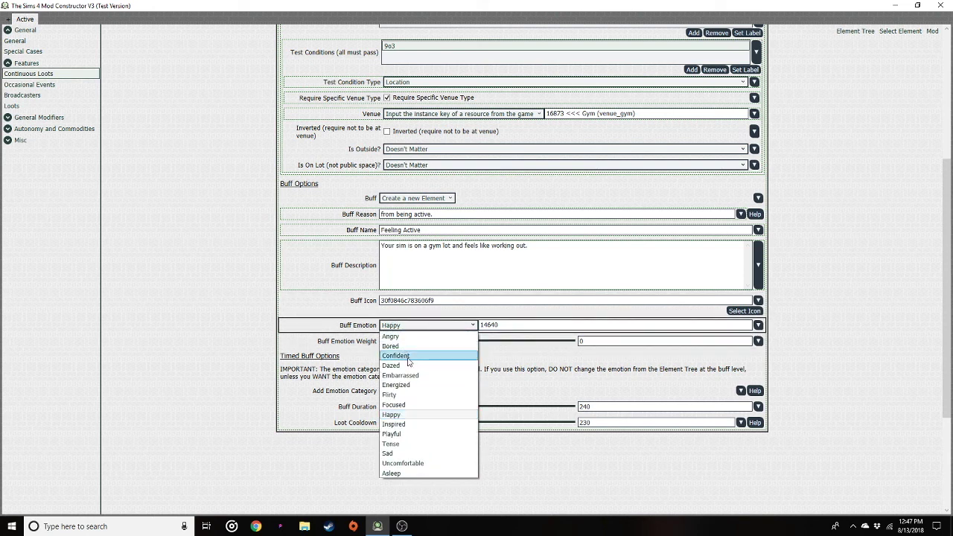
click(408, 385)
drag(382, 343, 419, 343)
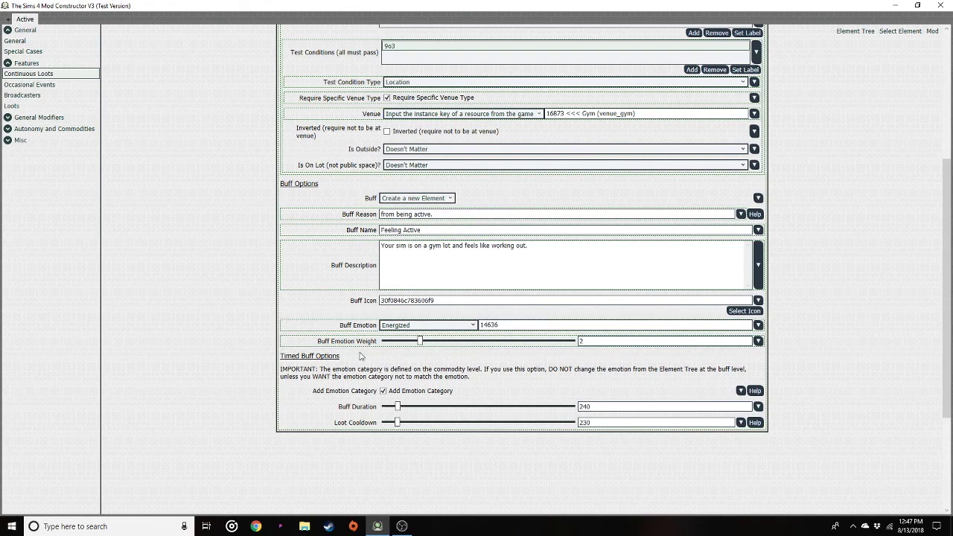
Change the continuous loot type to Active Buff.
scroll(373, 356, down, 3)
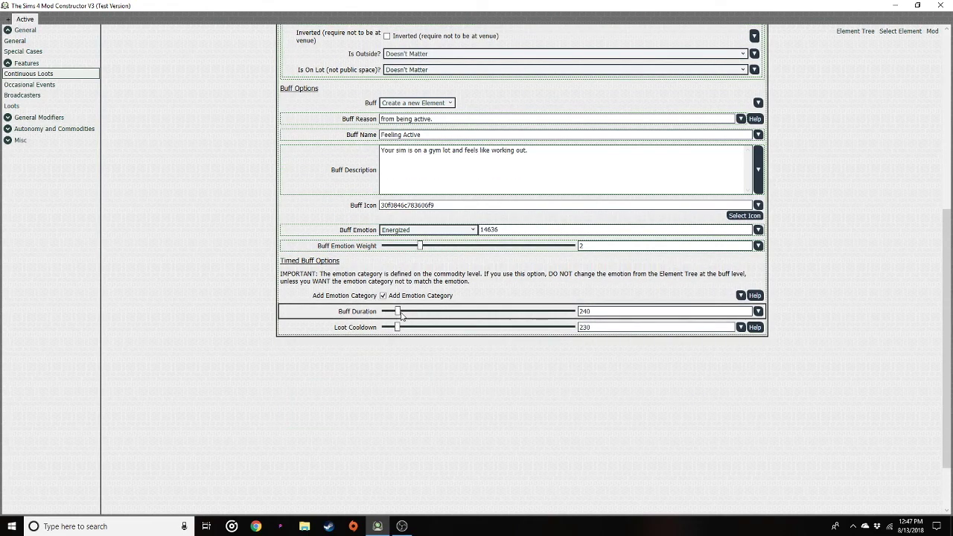
scroll(402, 316, up, 10)
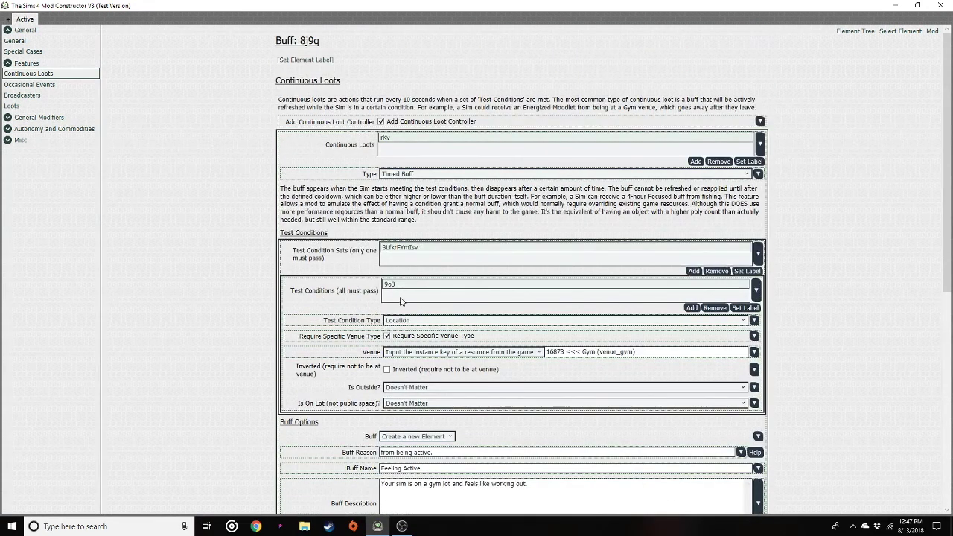
click(409, 174)
click(408, 181)
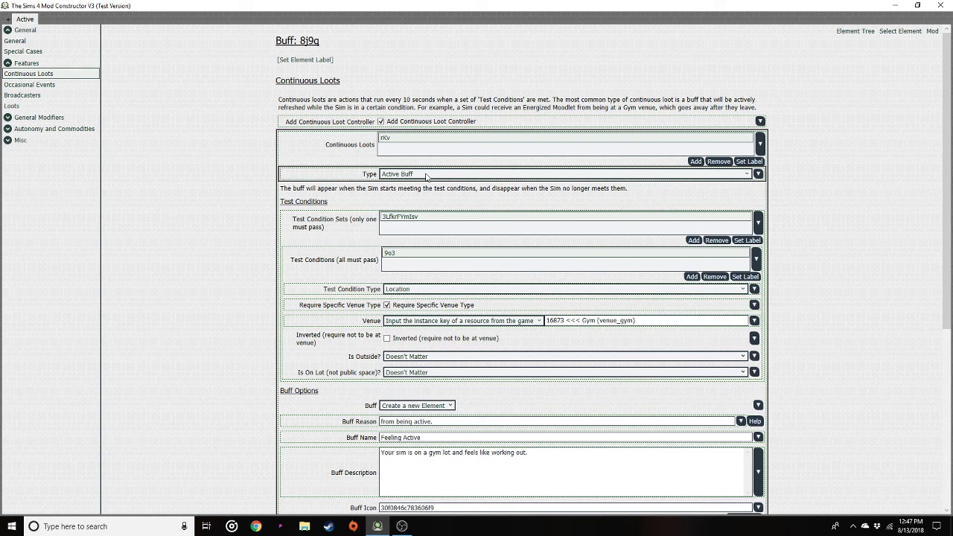
Review the Active Buff's settings and the available test condition types.
scroll(426, 175, down, 5)
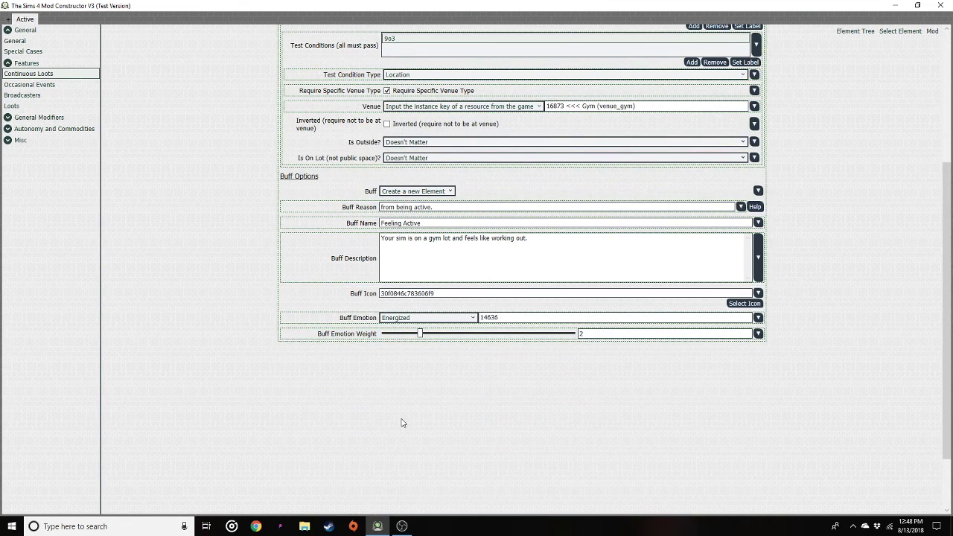
scroll(905, 354, up, 2)
scroll(906, 354, up, 4)
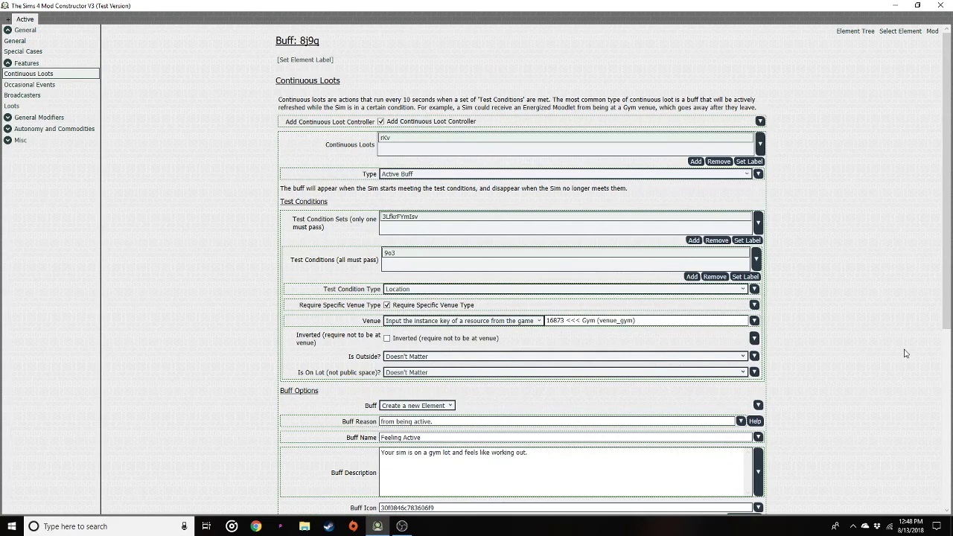
scroll(443, 328, down, 1)
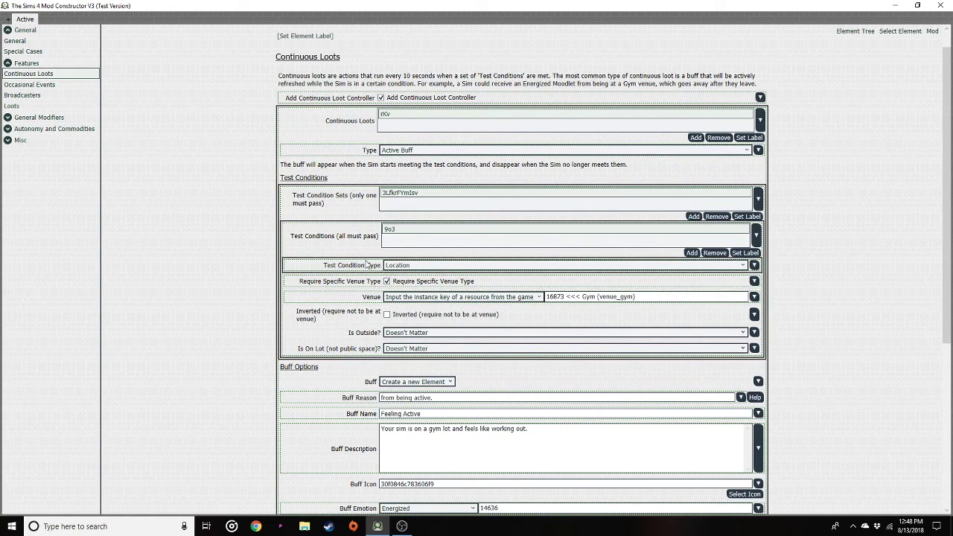
click(409, 266)
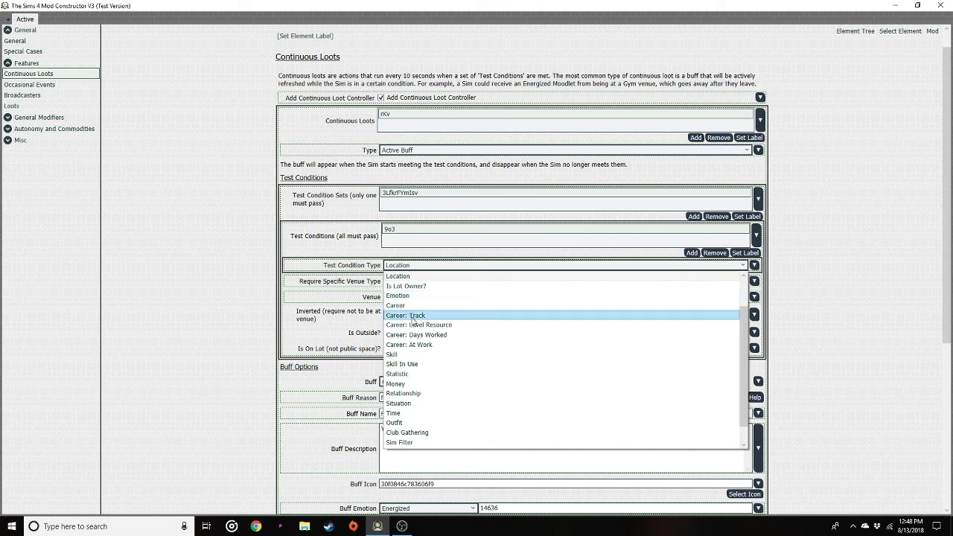
scroll(429, 345, down, 1)
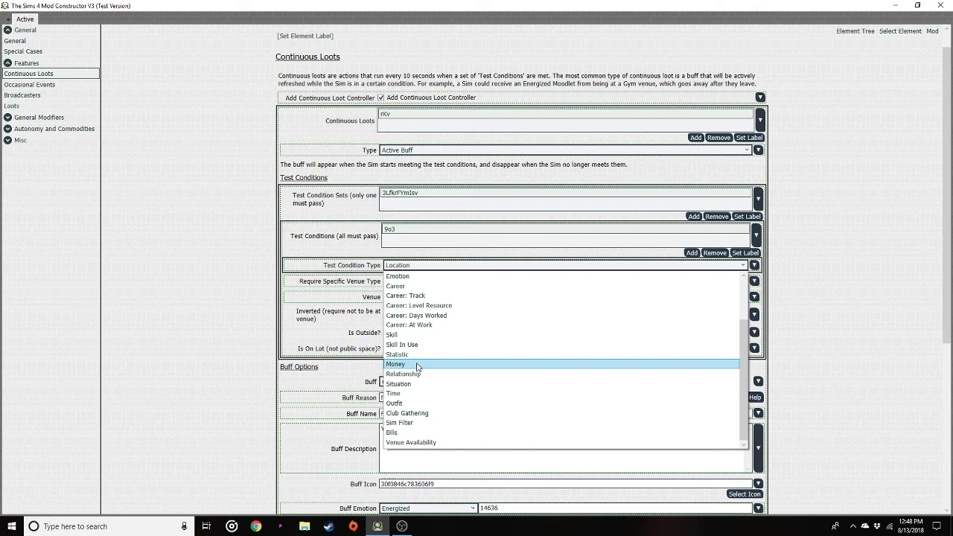
click(221, 336)
scroll(391, 310, down, 3)
scroll(391, 311, up, 3)
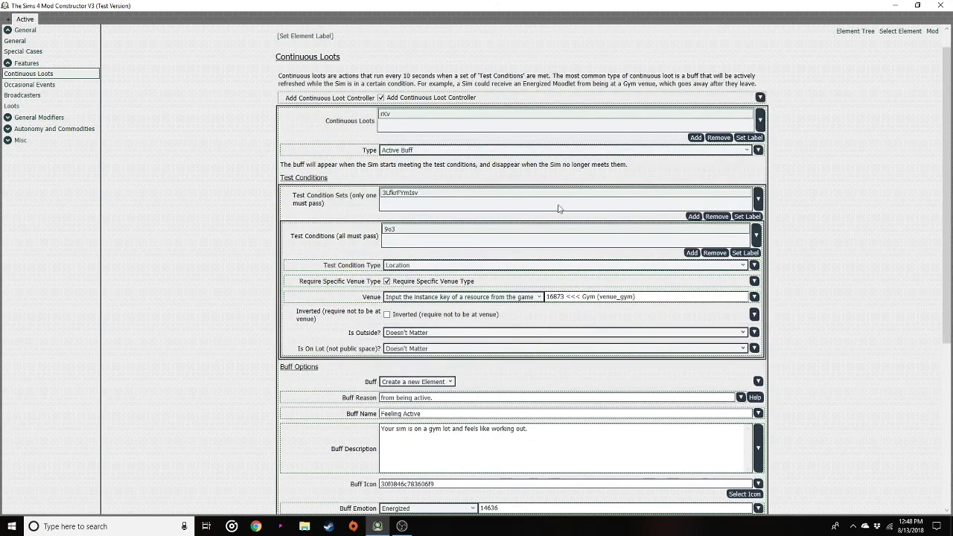
Return to the Active Trait element and add a second core buff to it, selecting the new entry.
click(864, 33)
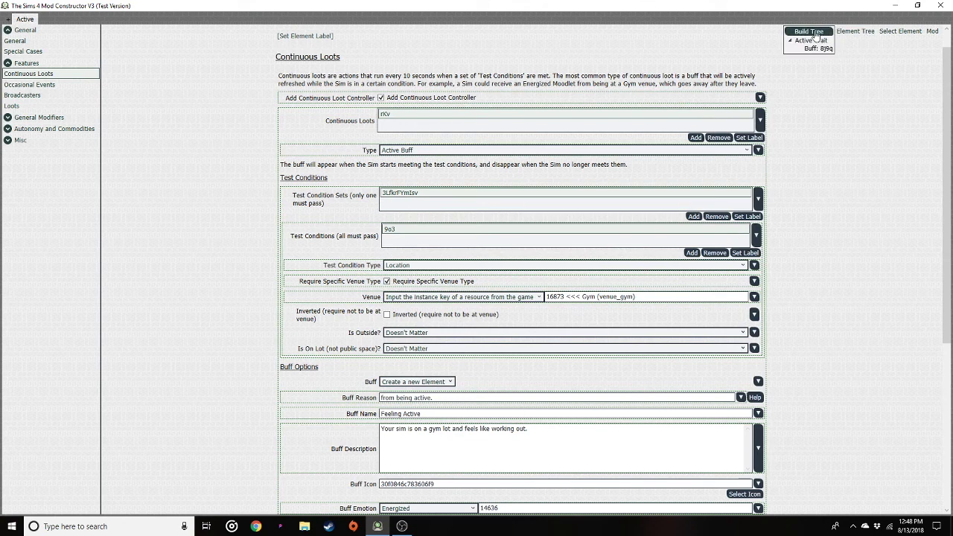
click(814, 35)
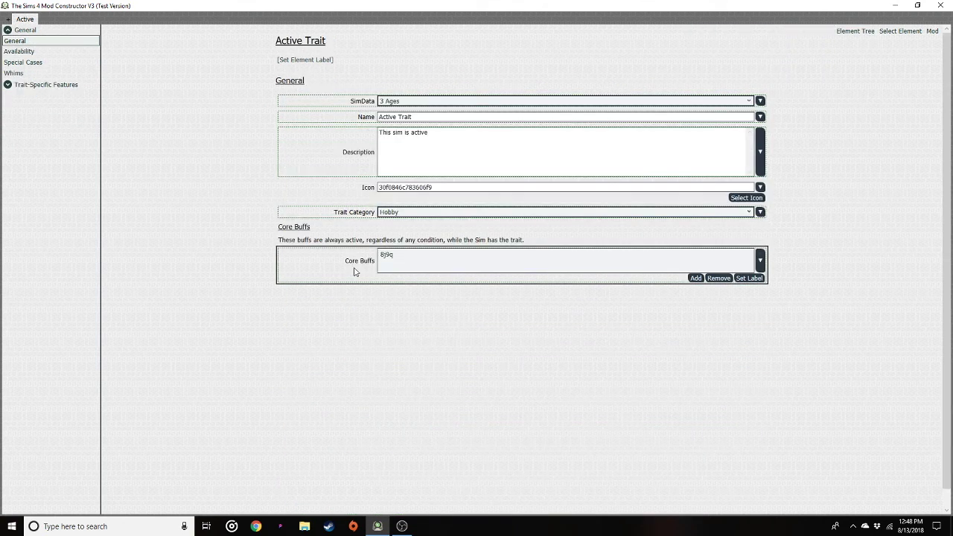
click(696, 279)
click(394, 265)
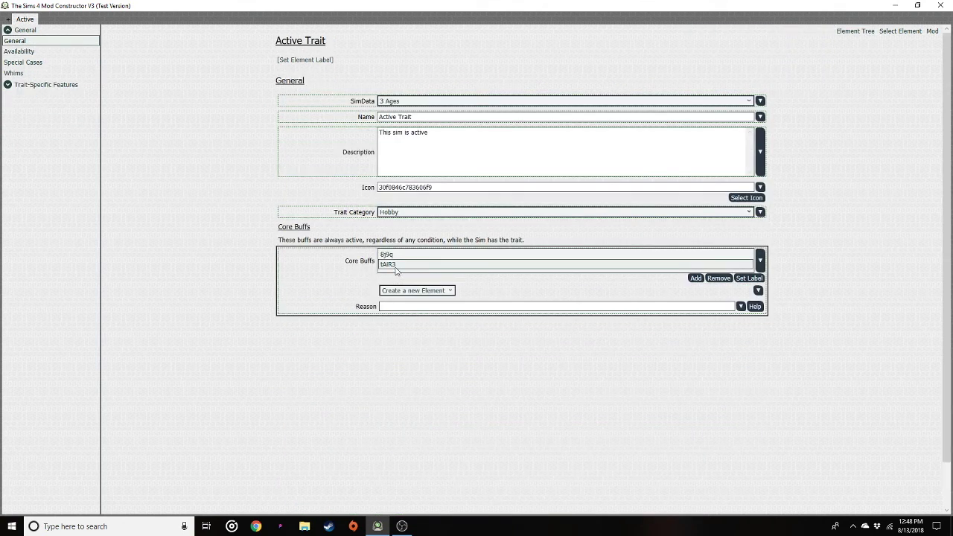
Open the trait's first core buff from the element tree, add a second continuous loot, and select it.
click(845, 31)
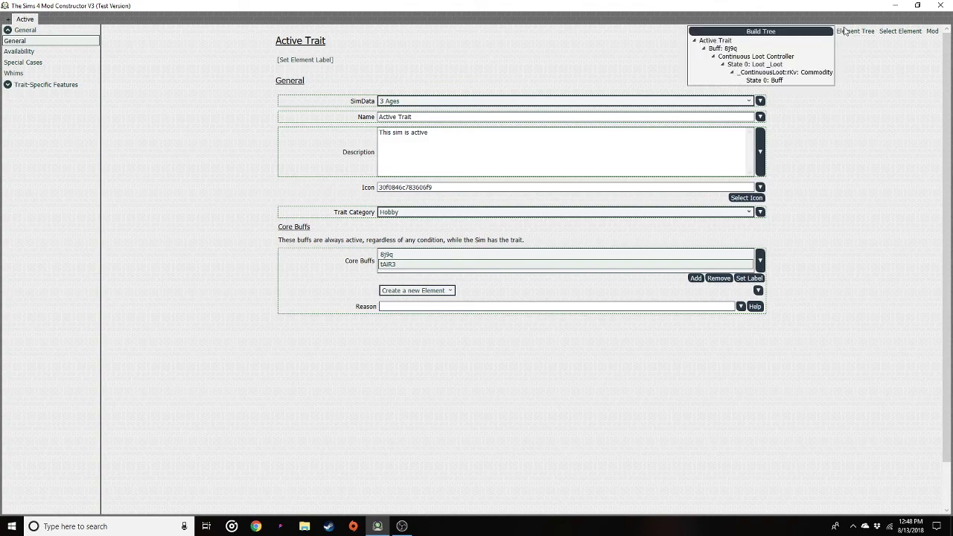
click(720, 49)
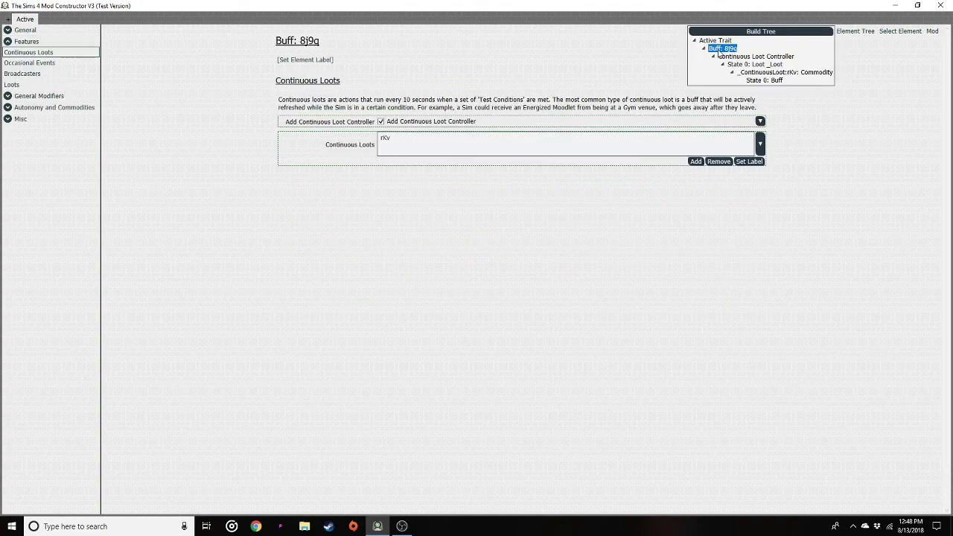
click(405, 140)
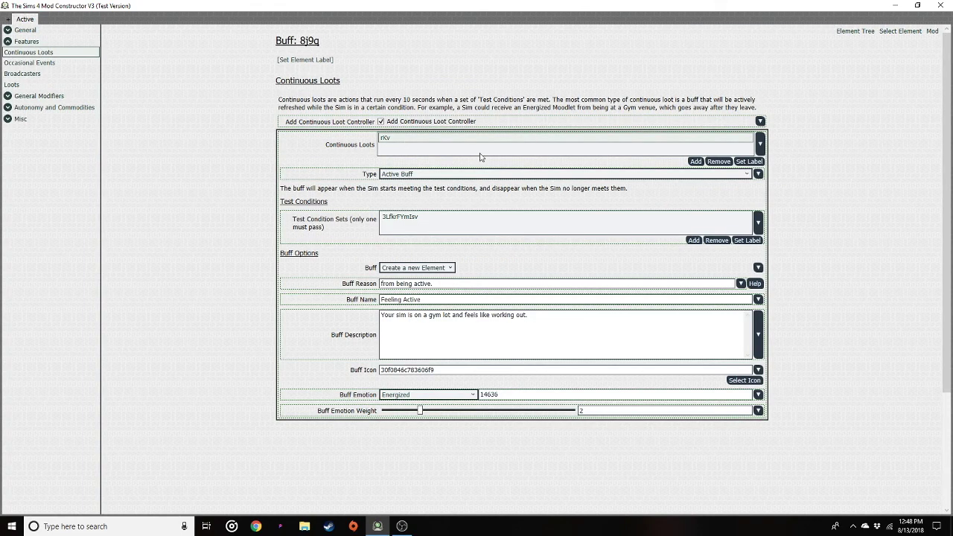
click(695, 162)
click(397, 147)
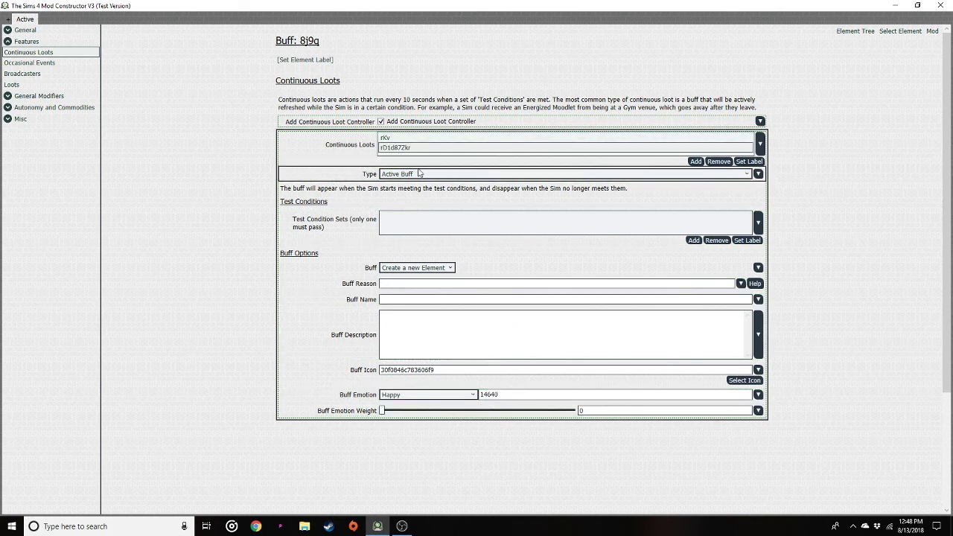
Add a test condition set containing one test condition to the second continuous loot, and set its type to Money.
click(694, 241)
click(692, 277)
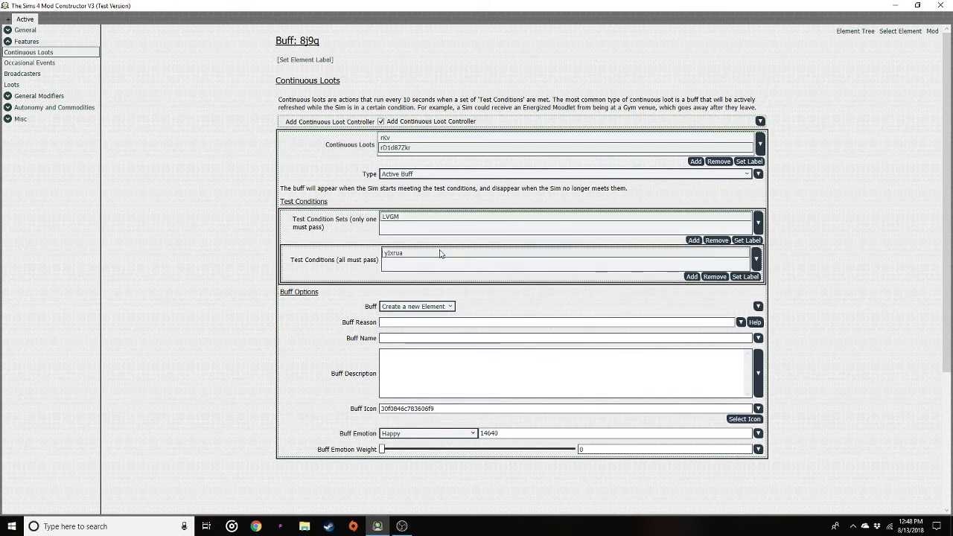
click(407, 290)
scroll(399, 425, down, 1)
click(399, 419)
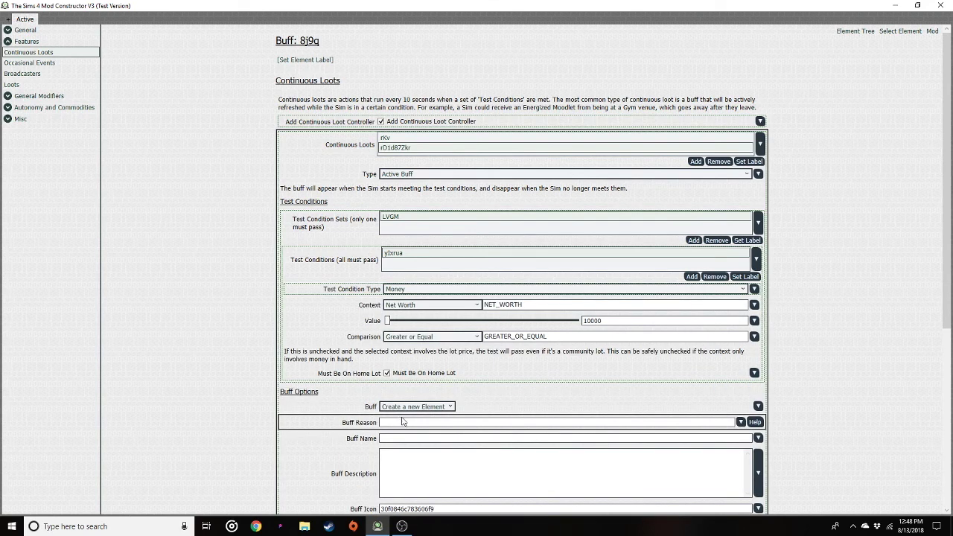
Set the Money condition's context to Cash in Hand and its value to 4000.
click(445, 306)
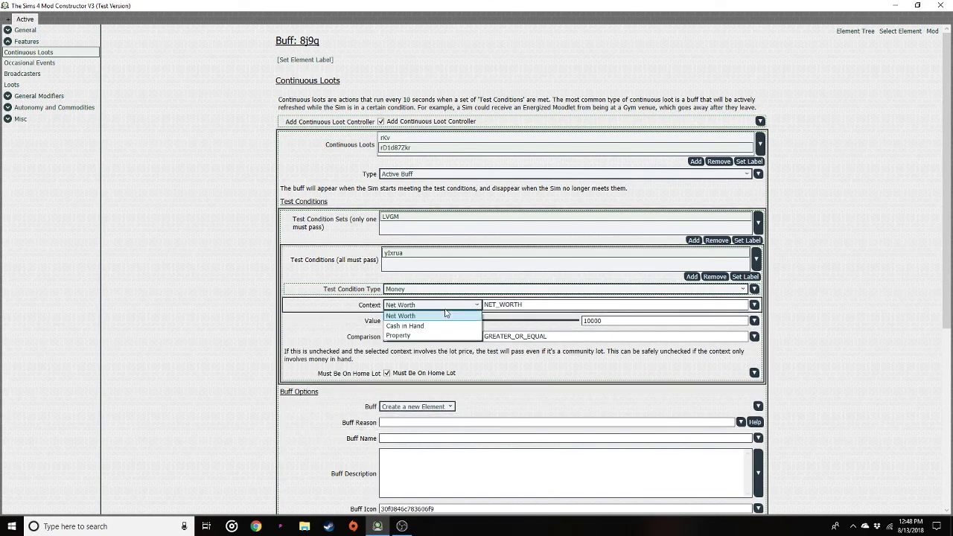
click(438, 326)
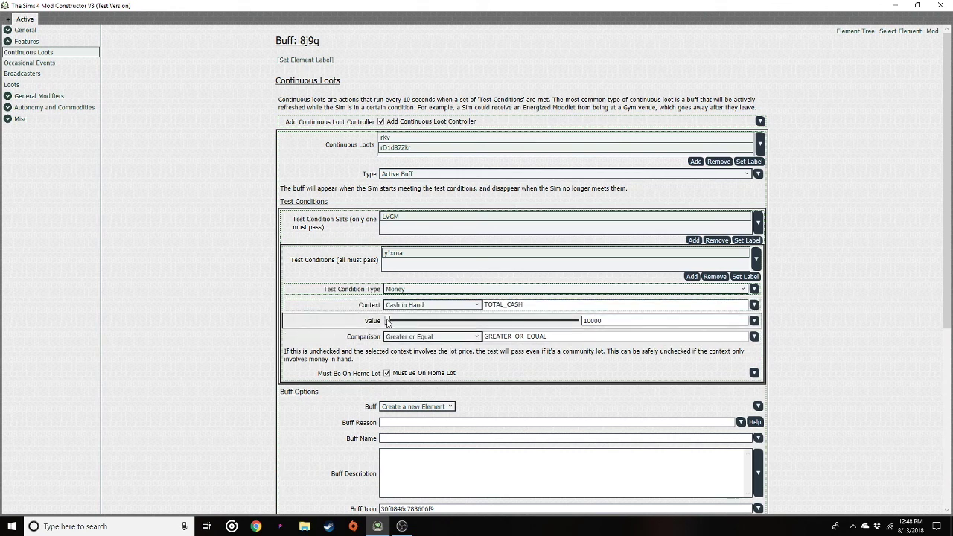
drag(622, 321, 567, 324)
key(BackSpace)
text(4000)
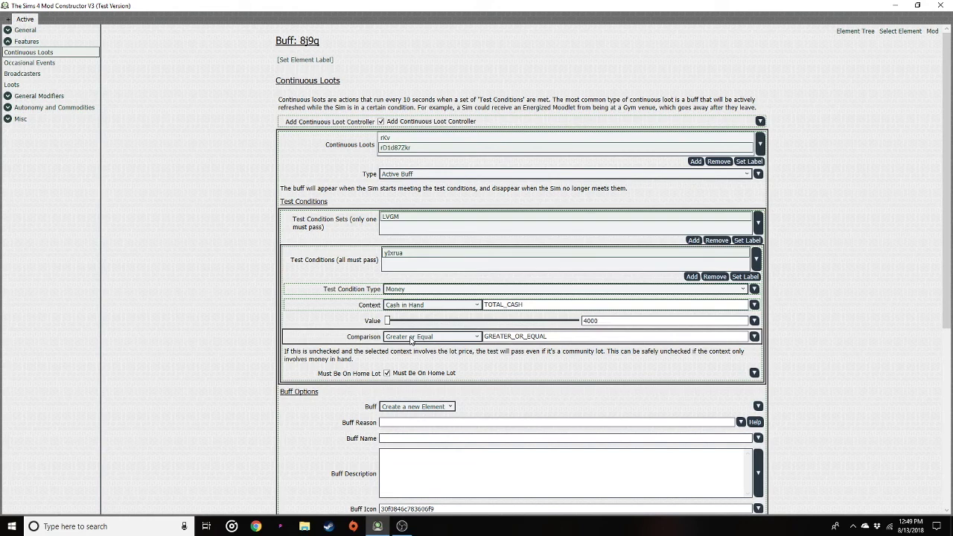
Enter "Feelin" as the buff name and "Your sim wants to buy some new workout equipment." as the buff description.
scroll(510, 363, down, 3)
click(388, 368)
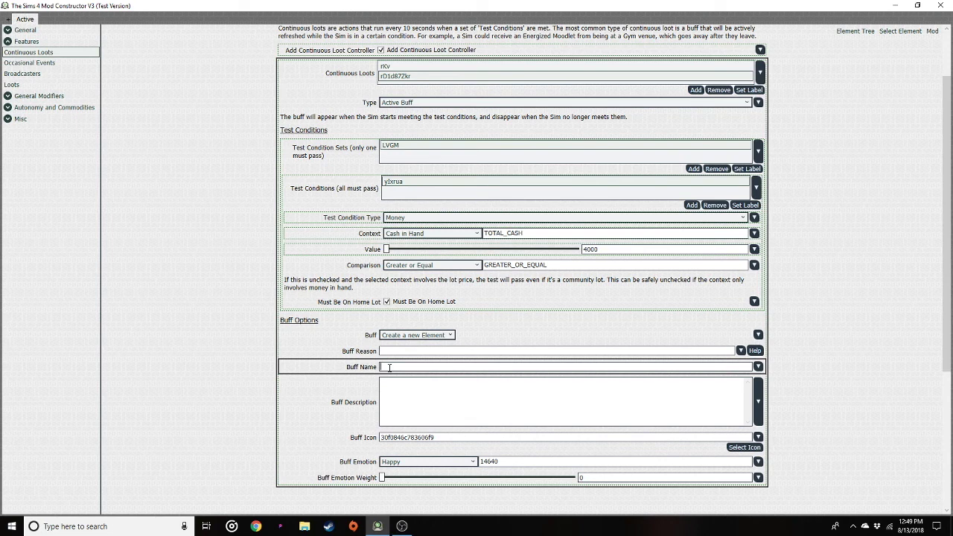
text(Feeling)
key(BackSpace)
key(BackSpace)
click(417, 395)
text(Your sim wants to buy some new workout e)
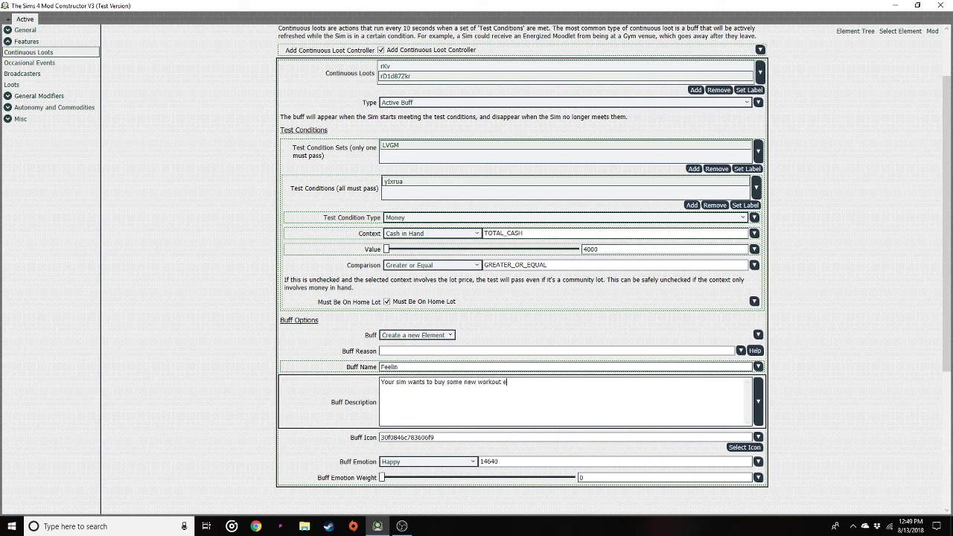
text(quipment.)
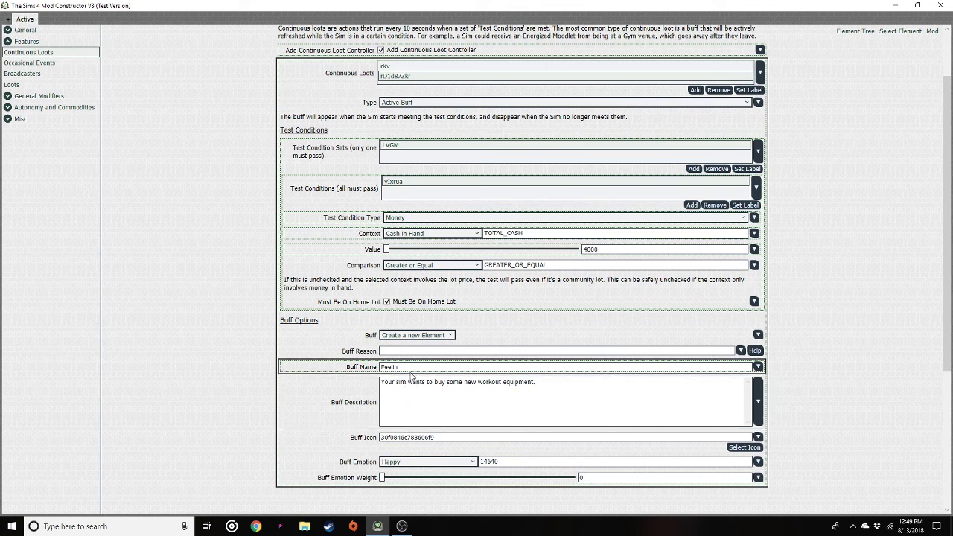
click(598, 249)
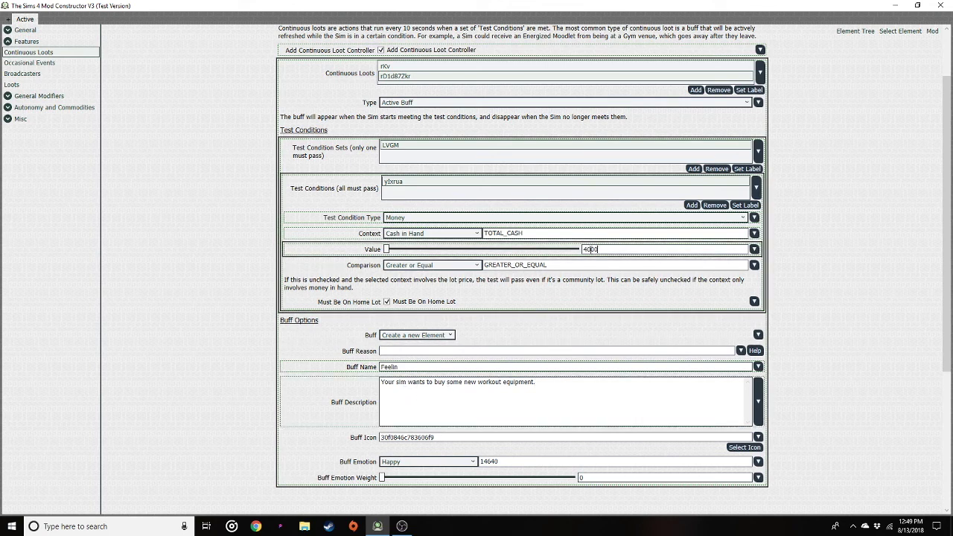
drag(602, 249, 583, 251)
click(610, 251)
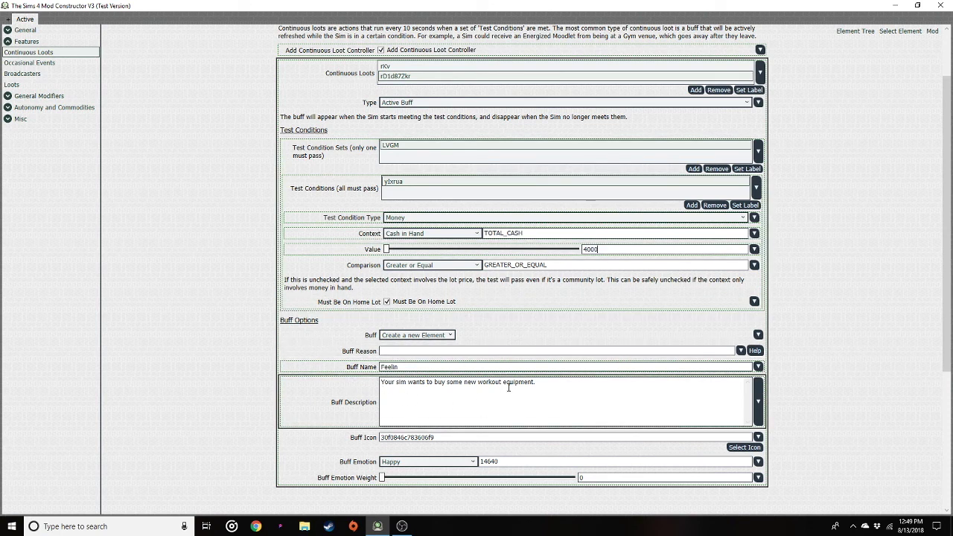
click(542, 382)
drag(542, 383, 365, 400)
click(572, 382)
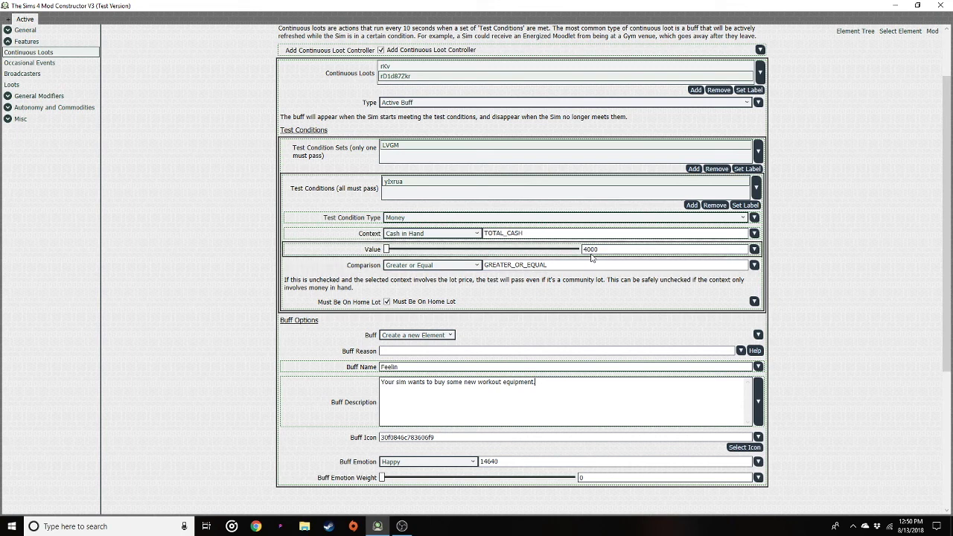
drag(602, 250, 582, 263)
click(583, 265)
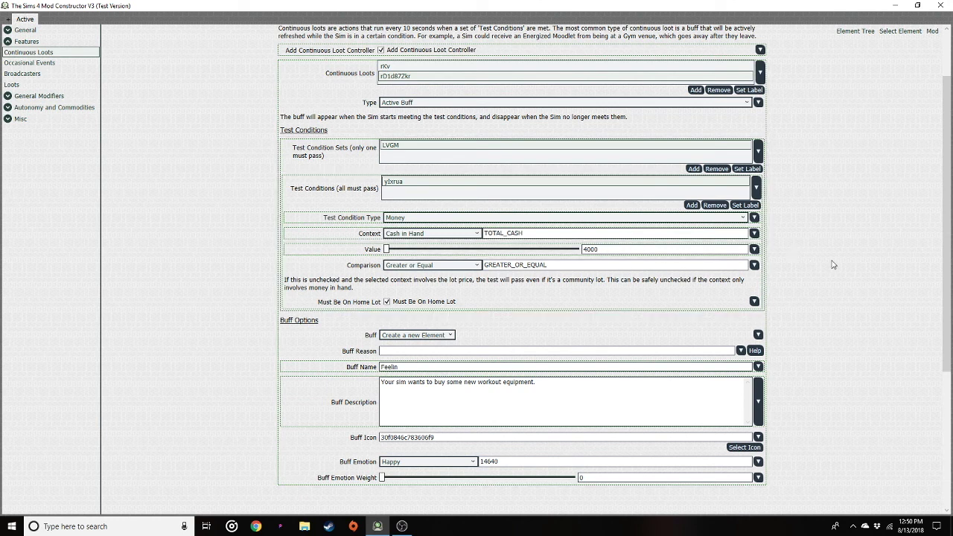
Set the buff reason to "From being active." and complete the buff name as "Feeling spendy.".
scroll(834, 266, down, 2)
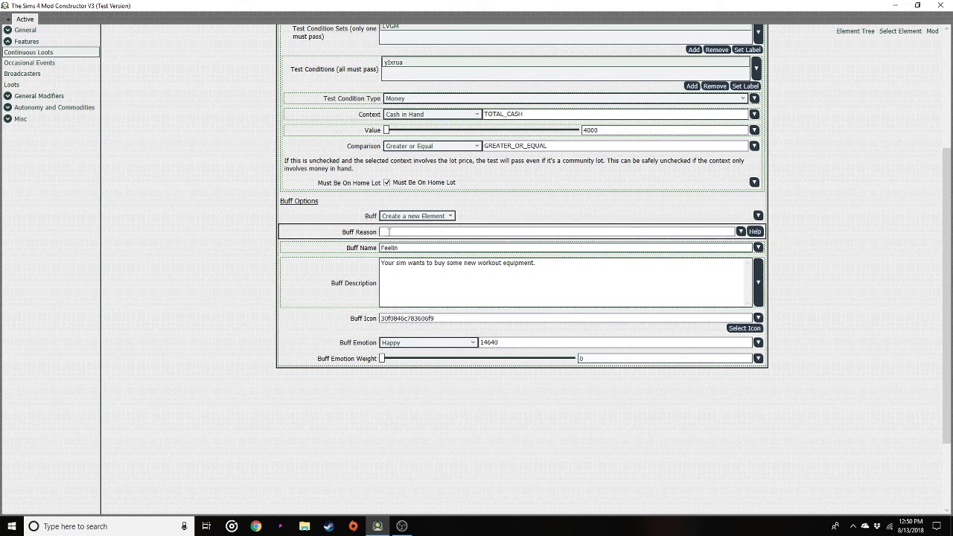
text(rom being active.)
click(409, 247)
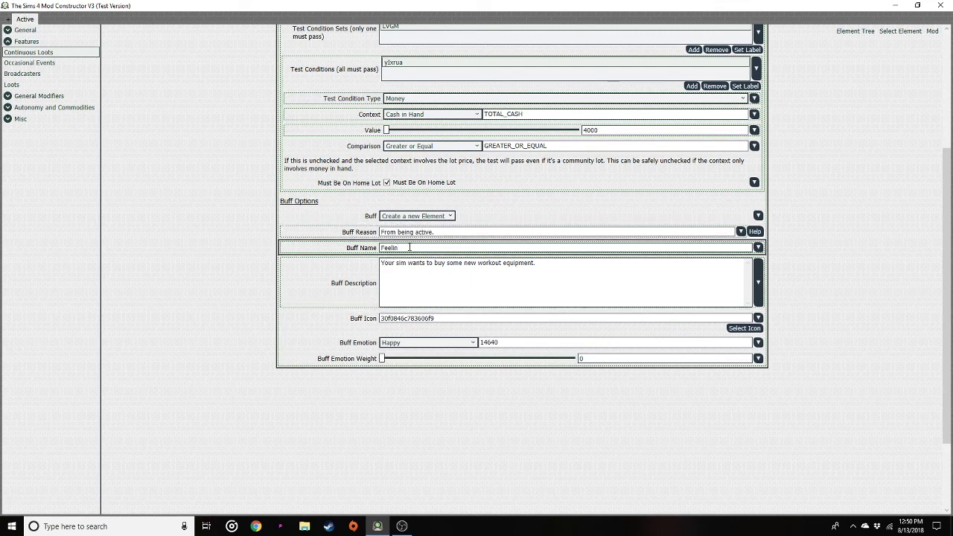
text(g)
text(spendy.)
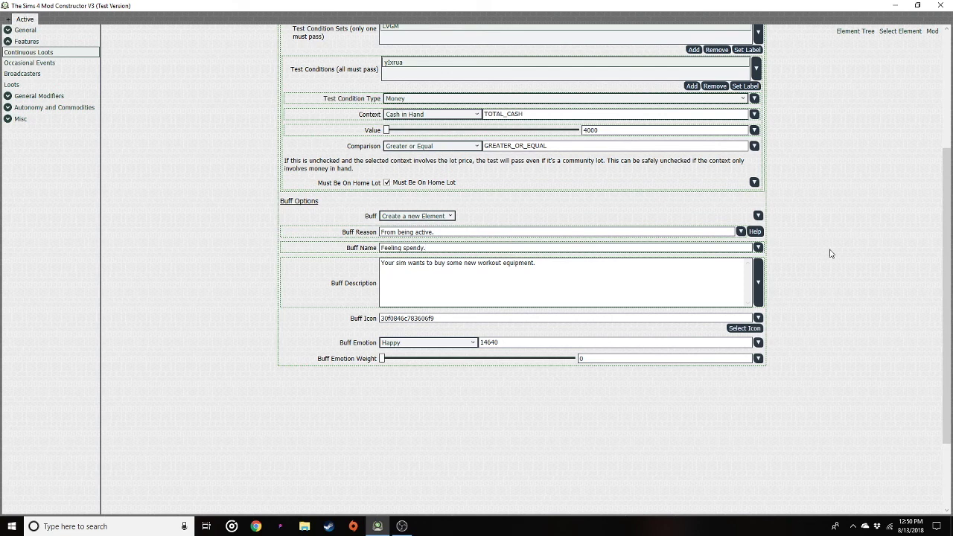
Add a third continuous loot and give it a test condition set with one test condition, selecting that condition.
scroll(833, 255, up, 2)
scroll(833, 255, up, 2)
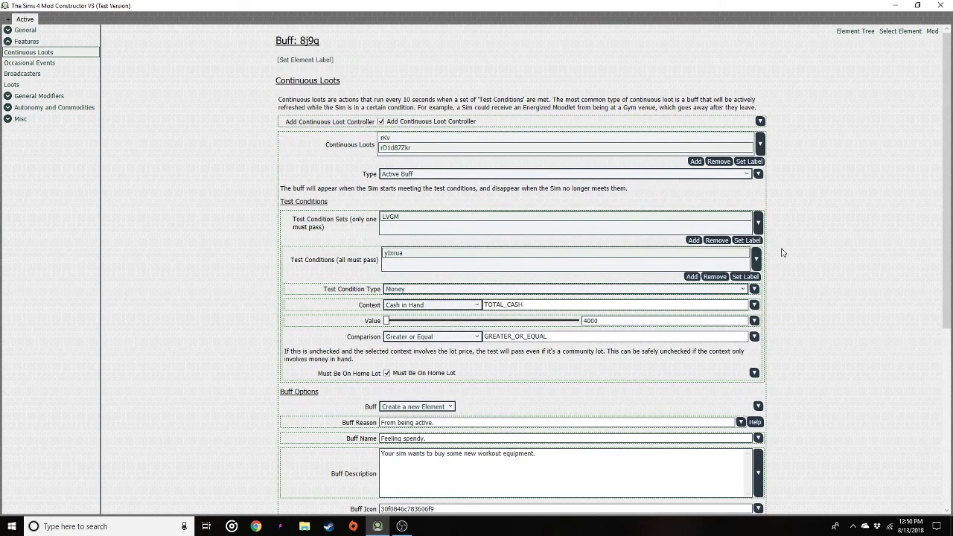
click(697, 162)
scroll(432, 186, down, 1)
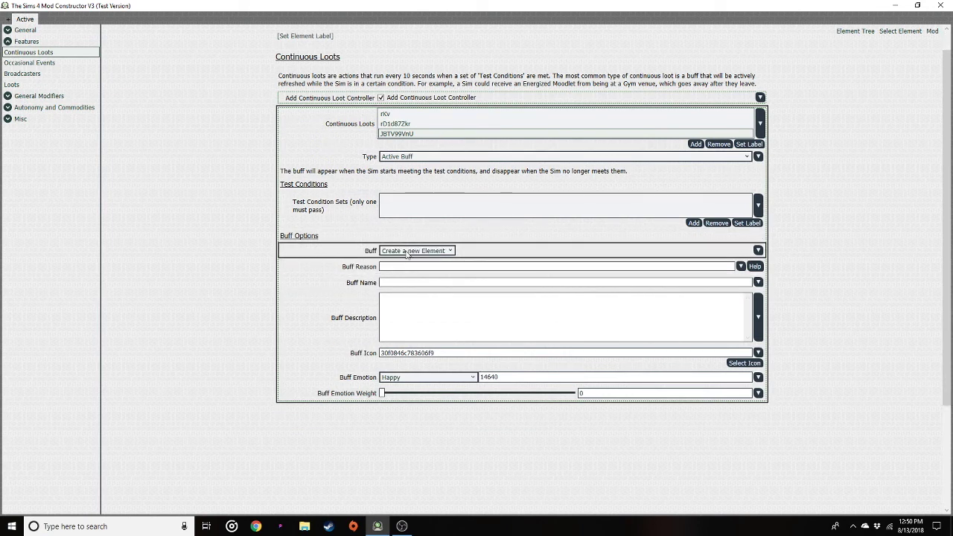
click(693, 223)
click(417, 201)
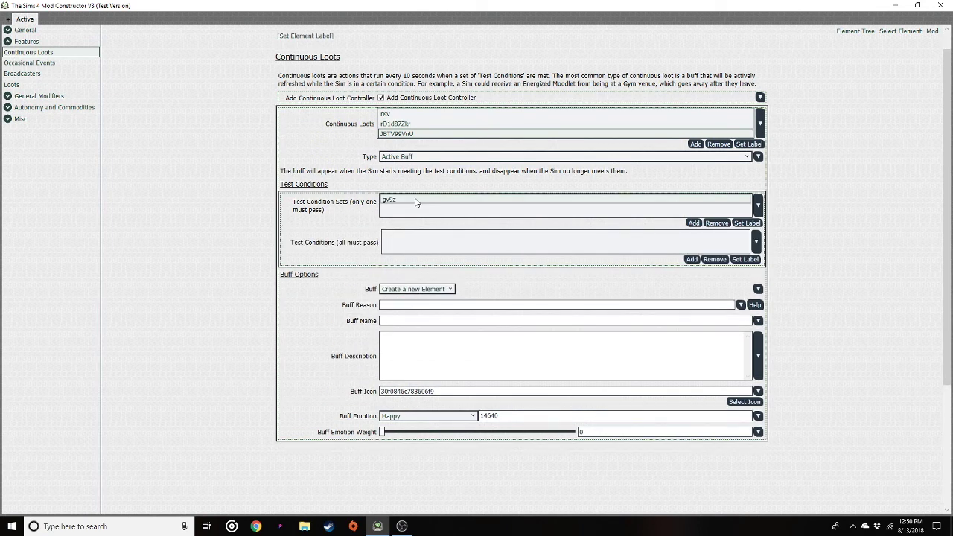
click(690, 260)
click(464, 238)
Set the test condition type to Time, restricted by time of day with start hour 9 and a duration of 3 Sim hours.
scroll(408, 244, down, 1)
click(407, 246)
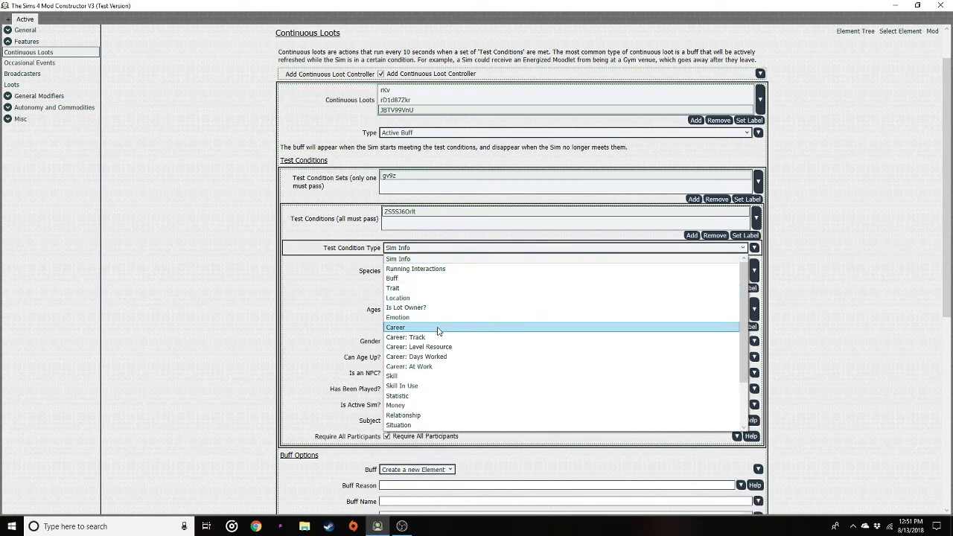
scroll(440, 328, down, 3)
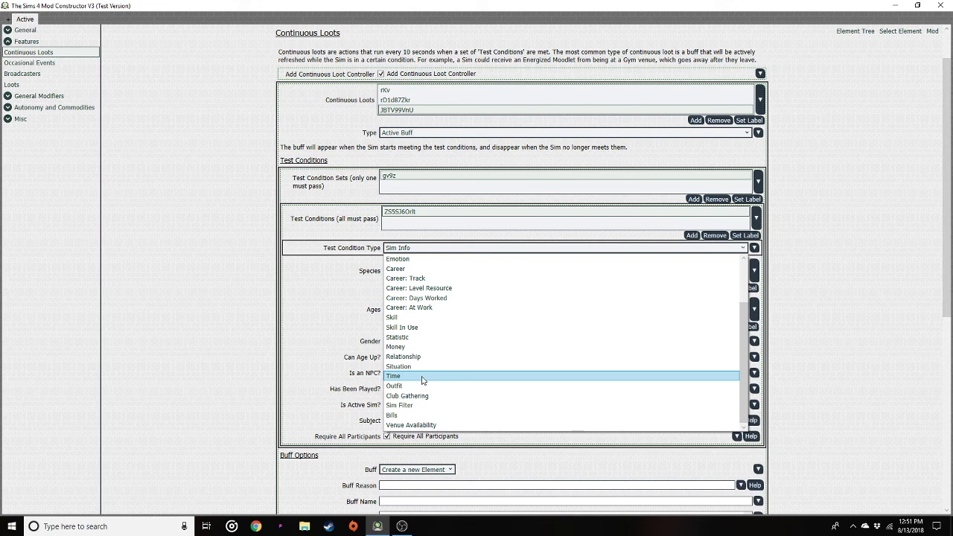
click(422, 377)
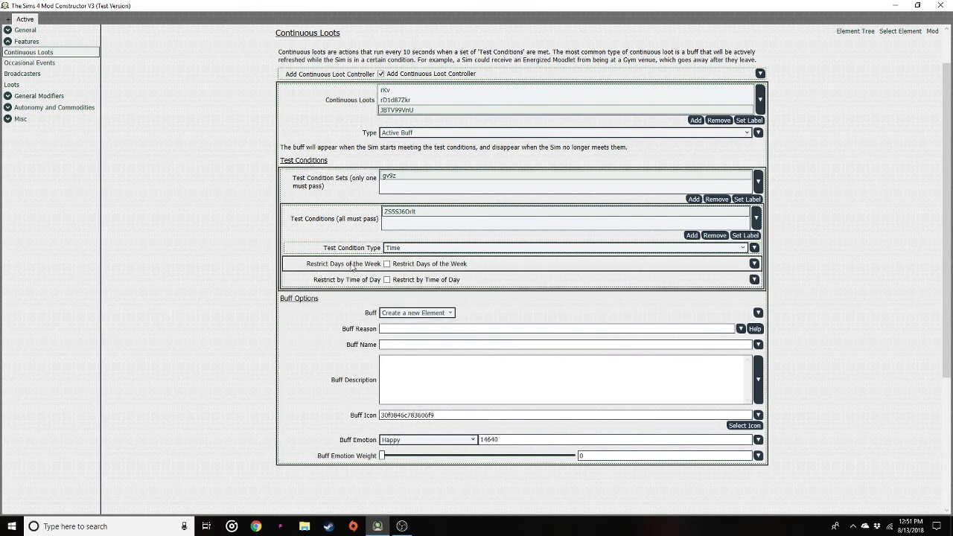
click(388, 282)
drag(387, 295, 459, 297)
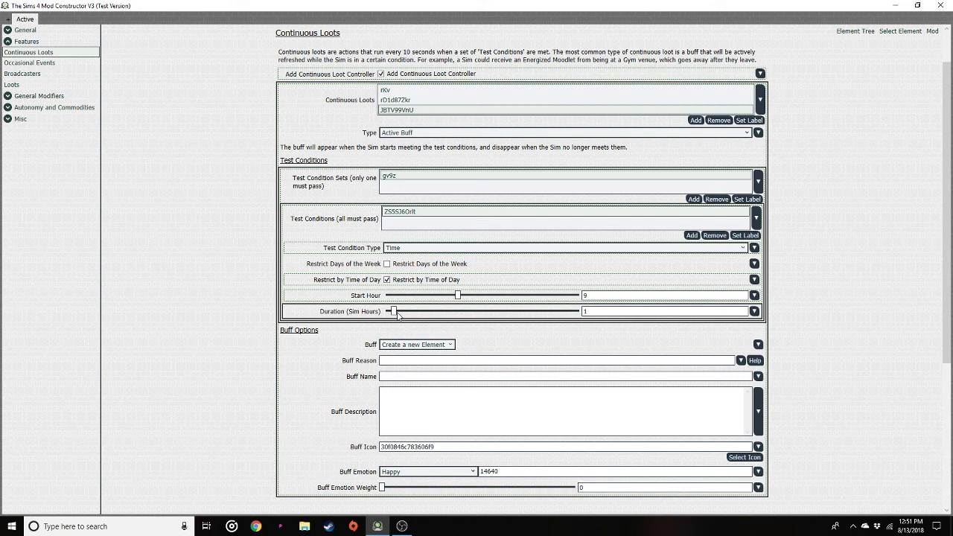
mouse_move(398, 315)
mouse_down()
mouse_move(436, 317)
mouse_move(408, 322)
mouse_up()
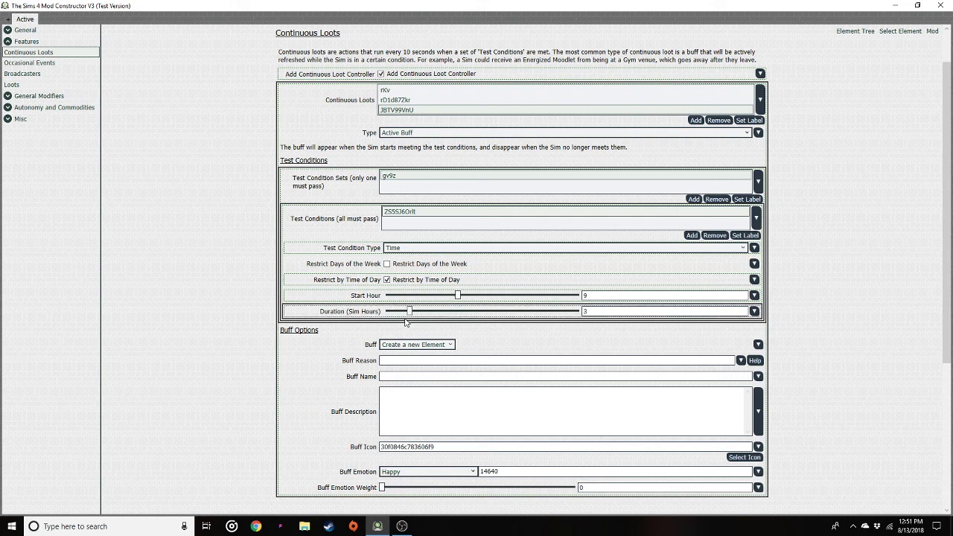
Try the Outfit and Club Gathering test condition types, keeping Club Gathering Exists and Subject In Gathering at Yes.
click(400, 247)
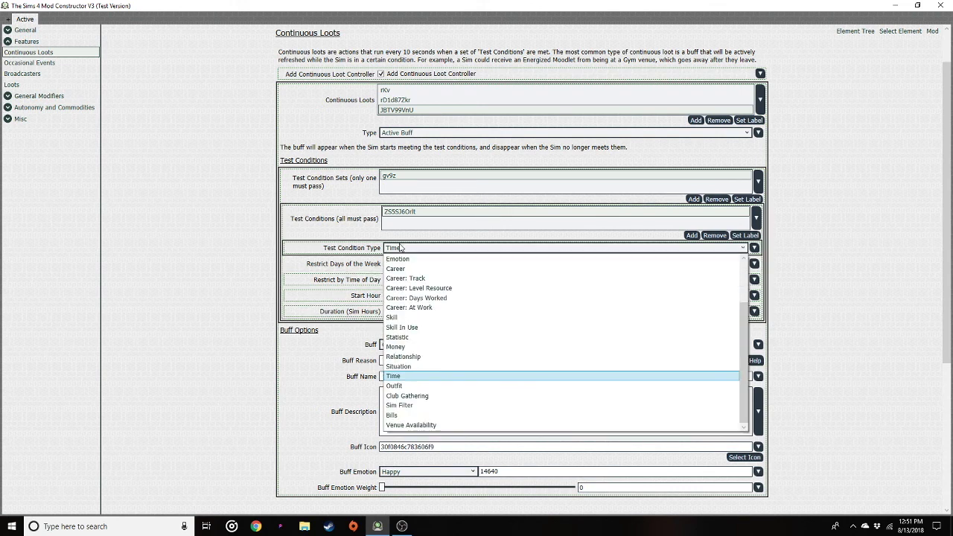
click(426, 386)
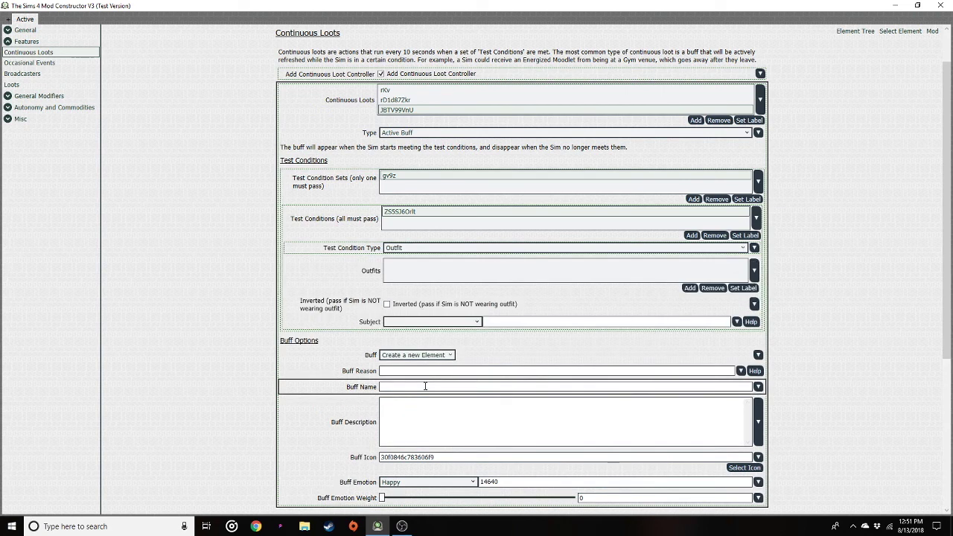
click(403, 249)
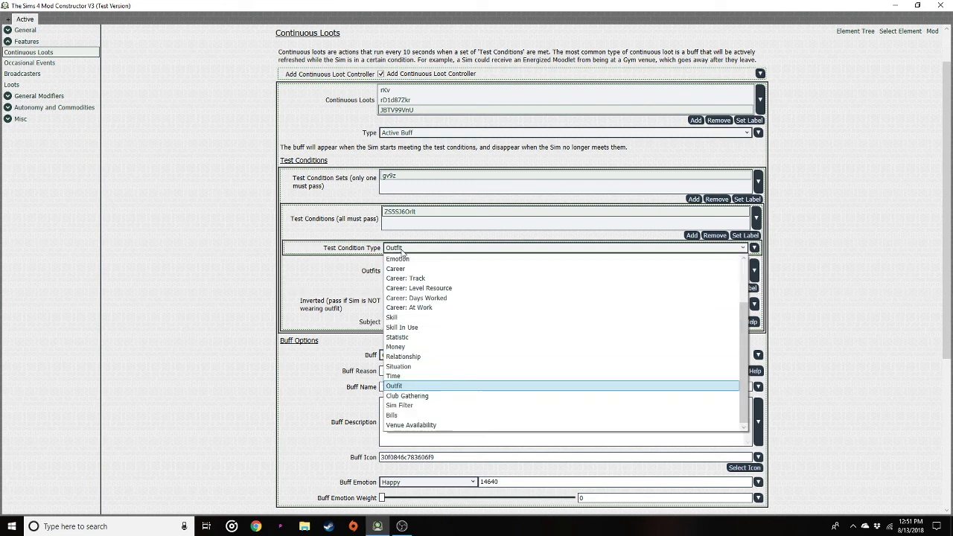
click(417, 396)
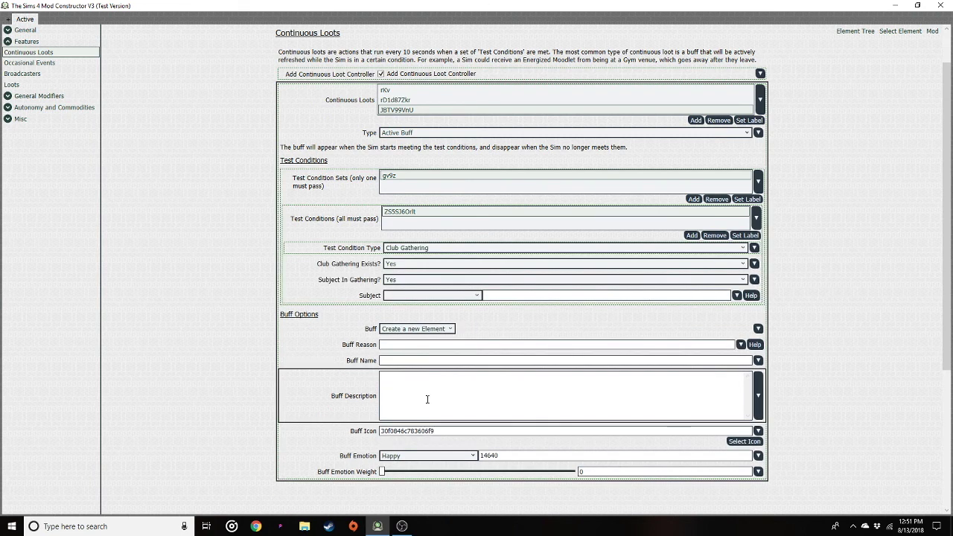
click(400, 265)
click(401, 269)
click(399, 281)
click(399, 289)
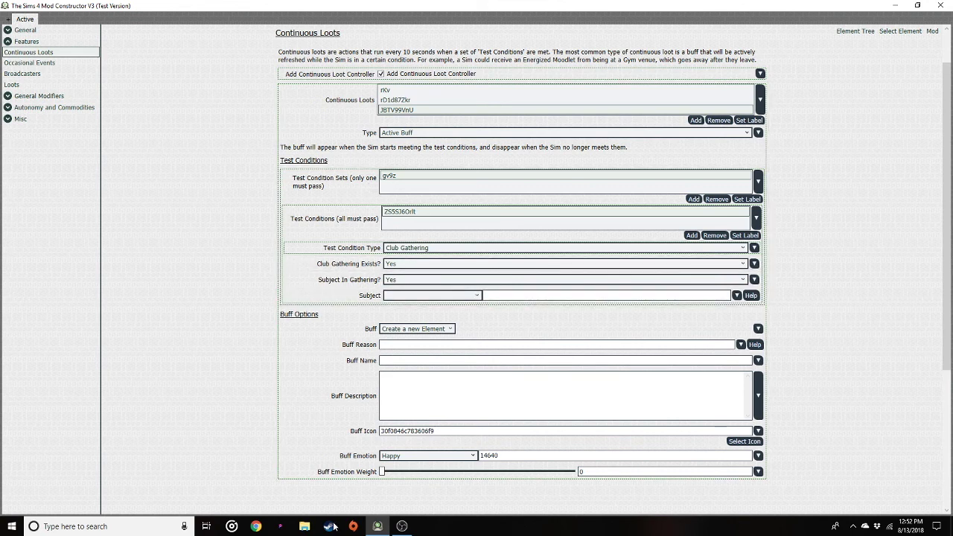
Set the third loot's test condition type to Bills, with Payment Due at Yes.
click(420, 251)
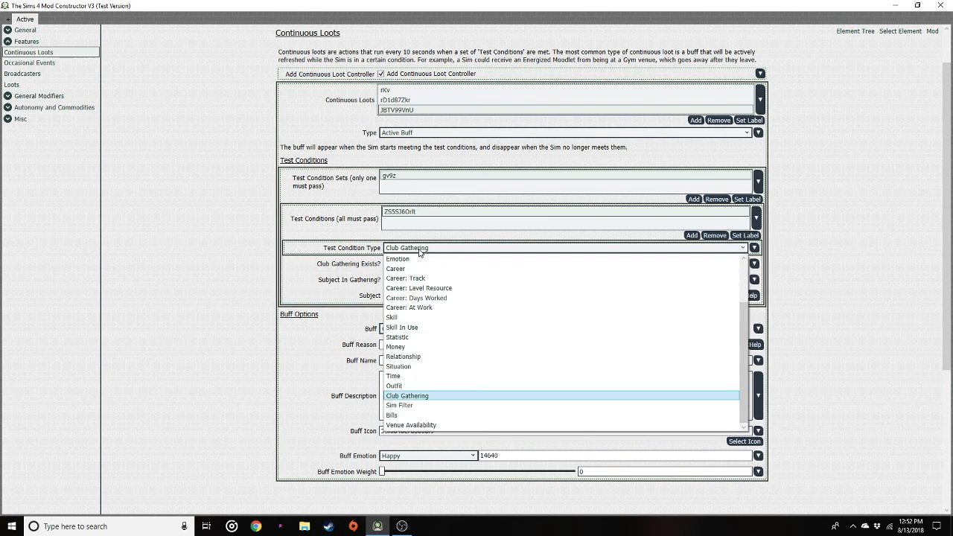
click(435, 415)
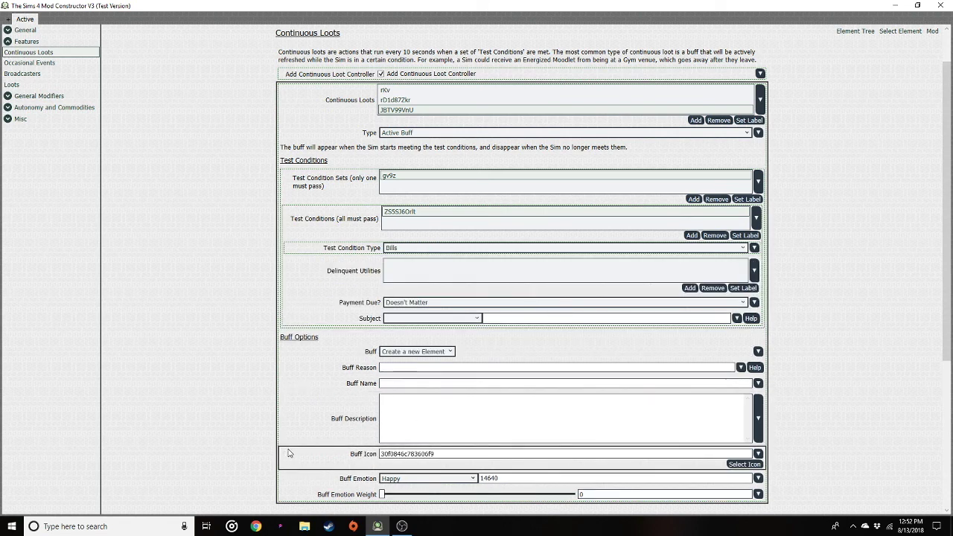
click(412, 302)
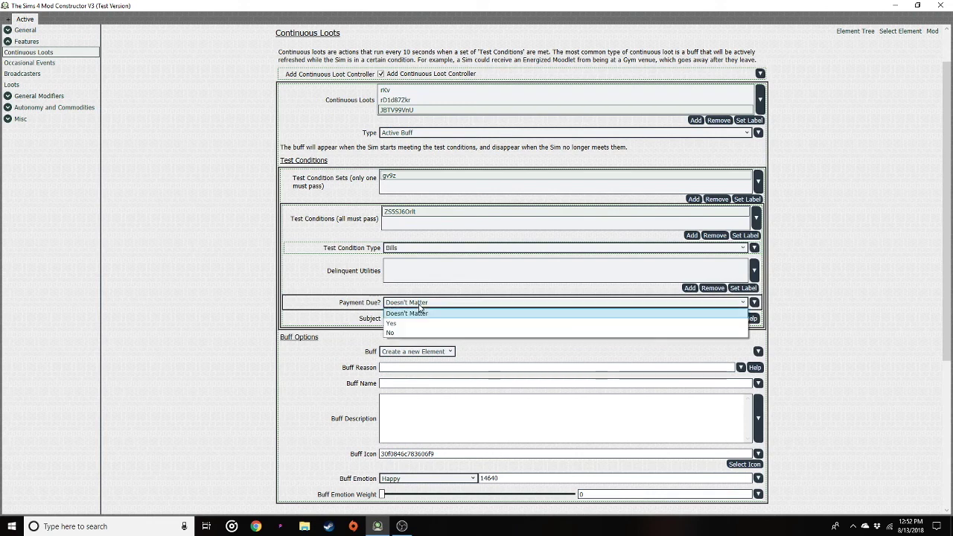
click(411, 325)
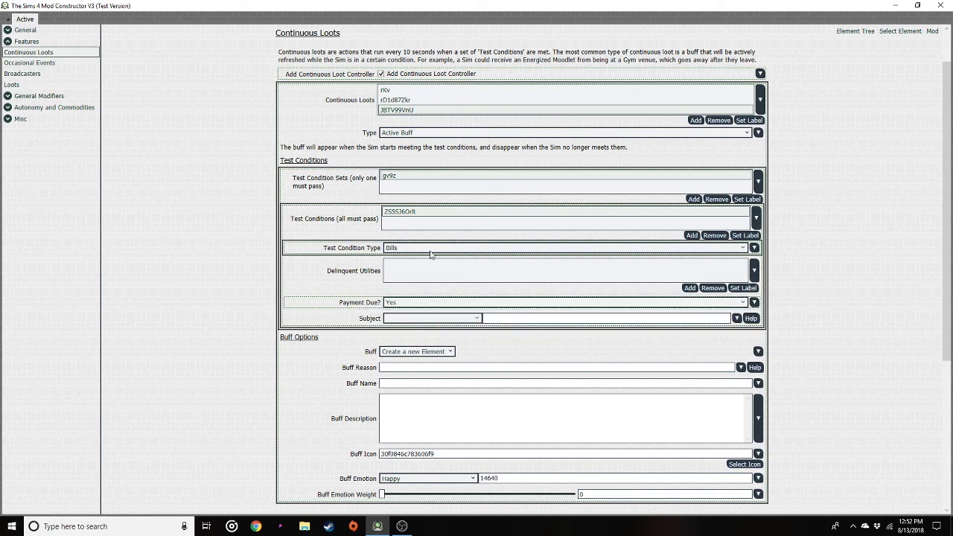
Add a delinquent utility to the Bills condition, keeping Power as its utility type.
click(690, 288)
click(436, 268)
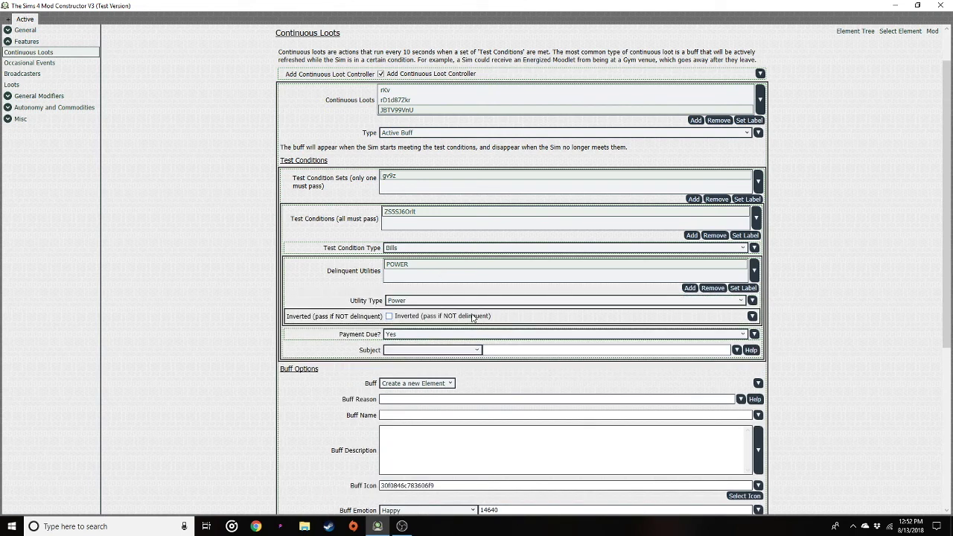
click(453, 304)
click(453, 304)
click(453, 304)
click(453, 311)
Name the third loot's buff "feeling antsy" and give it the reason "from not paying bill.".
scroll(427, 341, down, 1)
scroll(425, 349, down, 2)
click(403, 328)
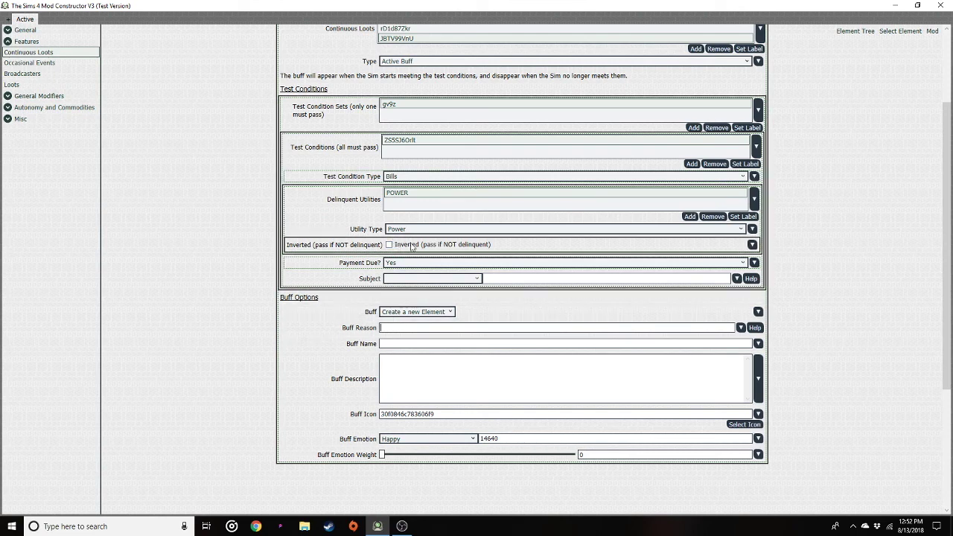
click(403, 263)
click(397, 292)
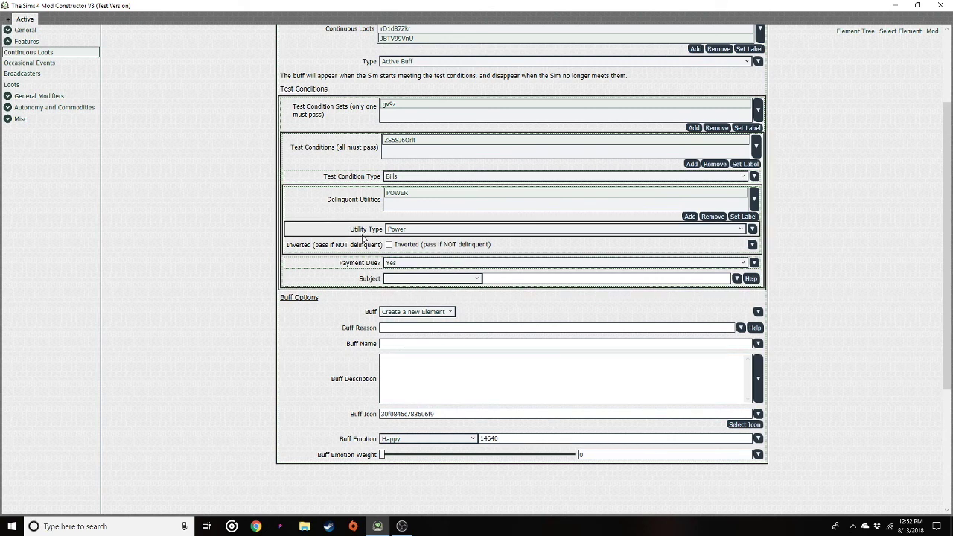
click(400, 329)
click(398, 343)
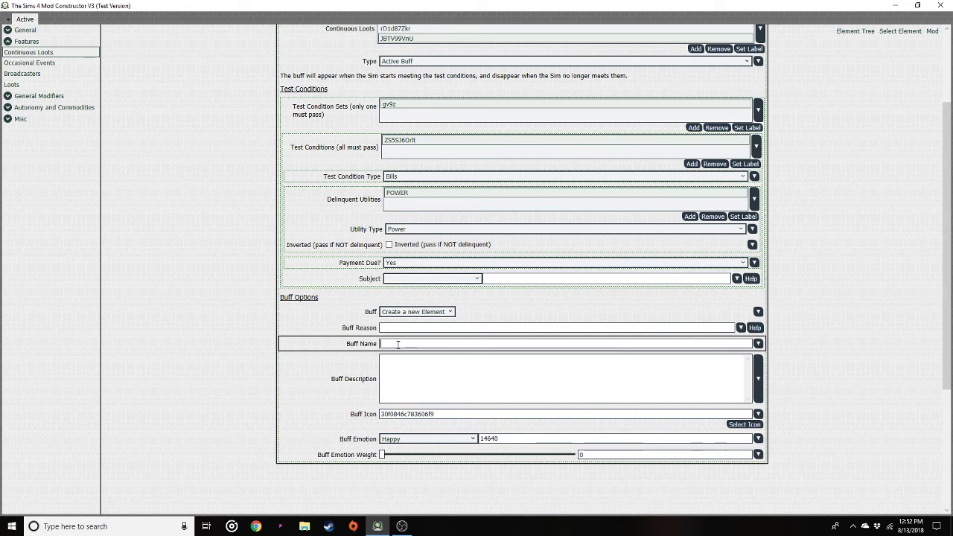
text(feeling antsy)
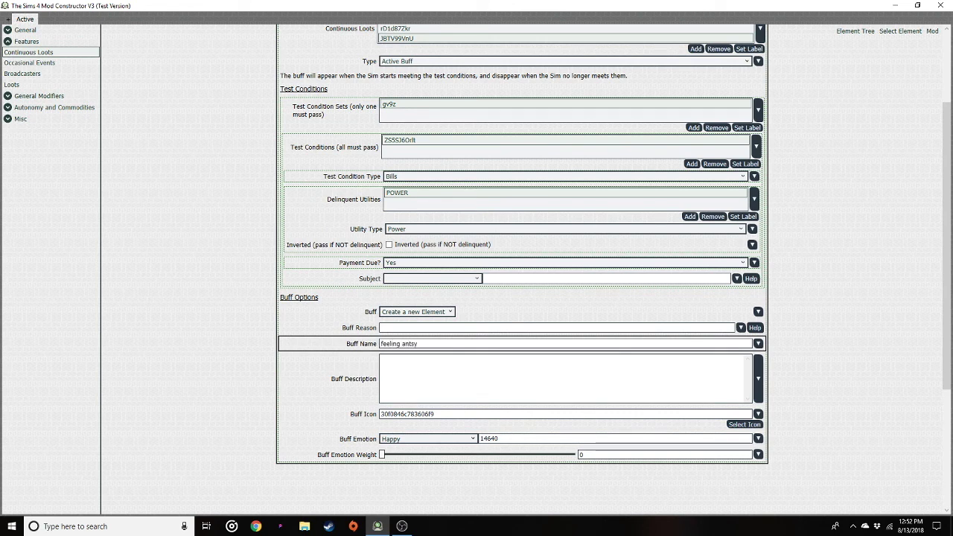
click(406, 334)
click(403, 330)
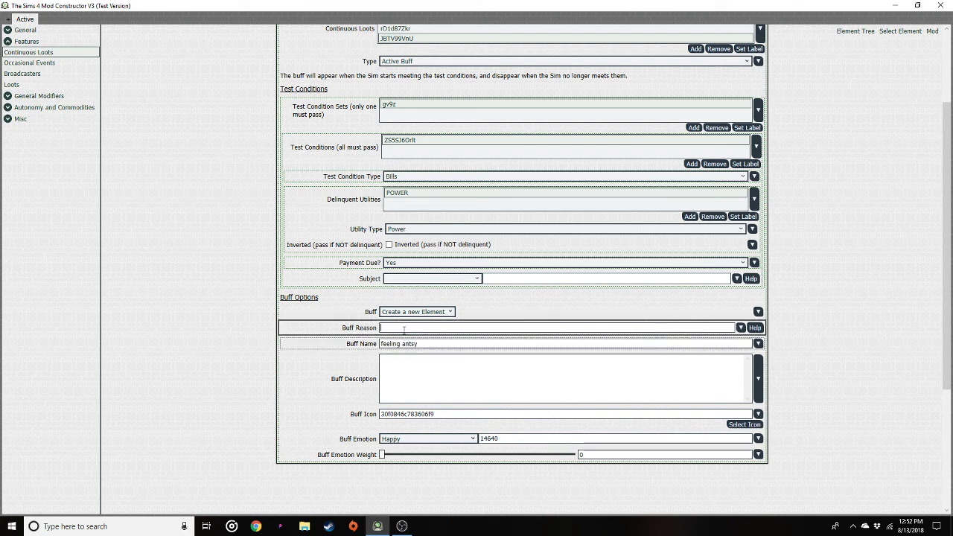
text(from not paying bills.)
Set the "feeling antsy" buff's emotion to Tense with an emotion weight of 1.
scroll(457, 447, down, 3)
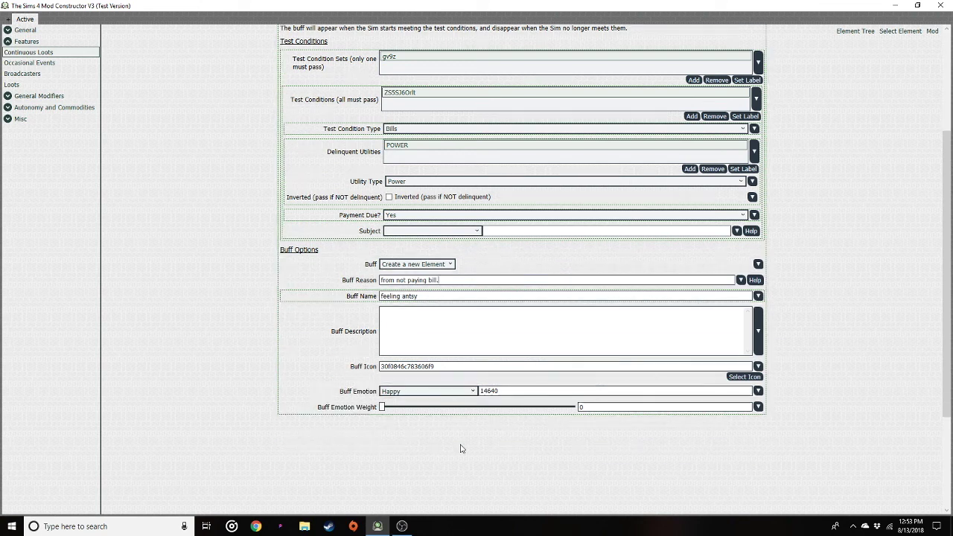
click(394, 324)
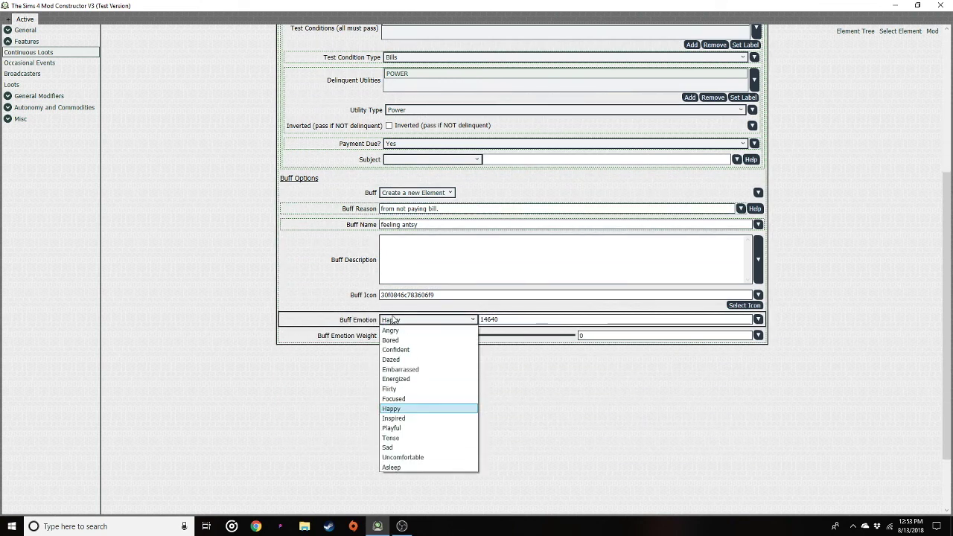
click(400, 444)
scroll(358, 348, up, 2)
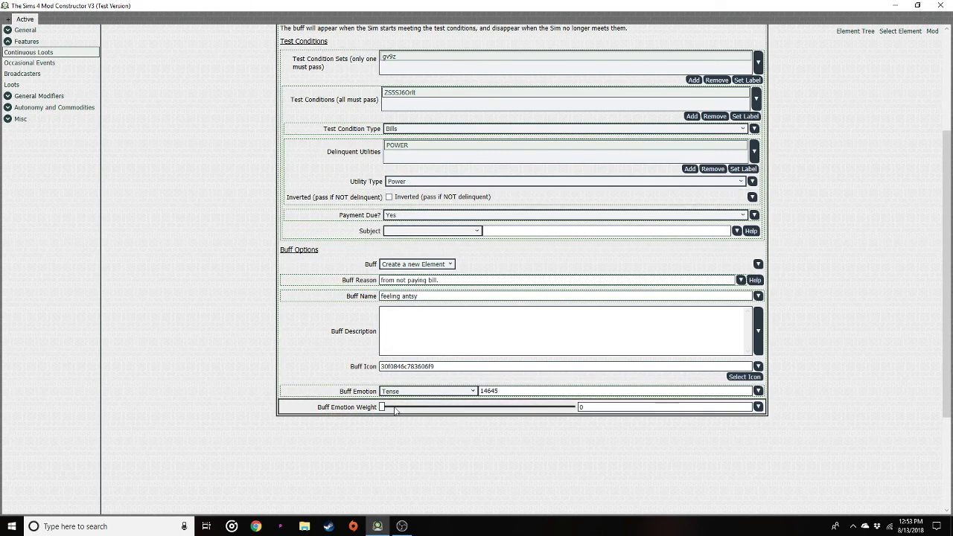
drag(382, 408, 398, 409)
Look through the available test condition types and change the third loot's condition from Bills to Career.
scroll(403, 432, up, 5)
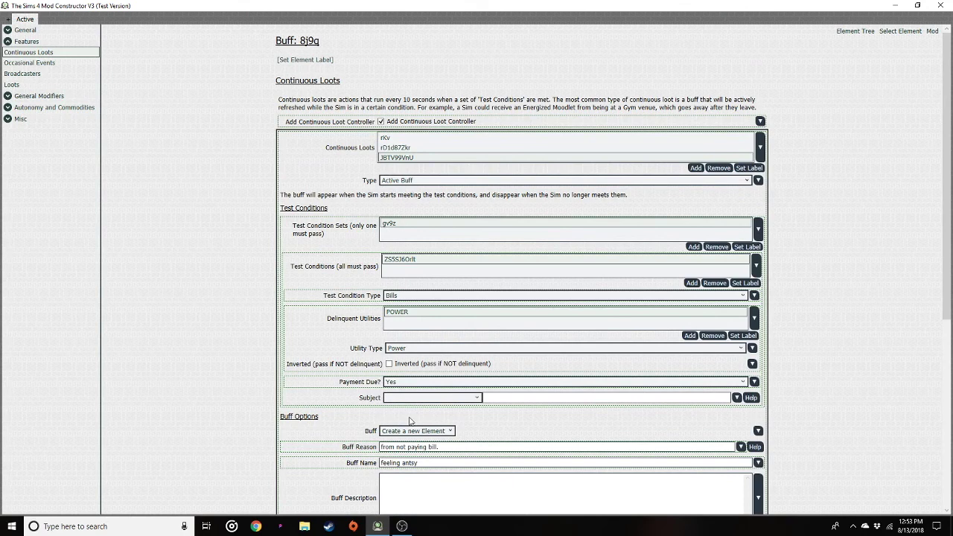
scroll(535, 298, down, 7)
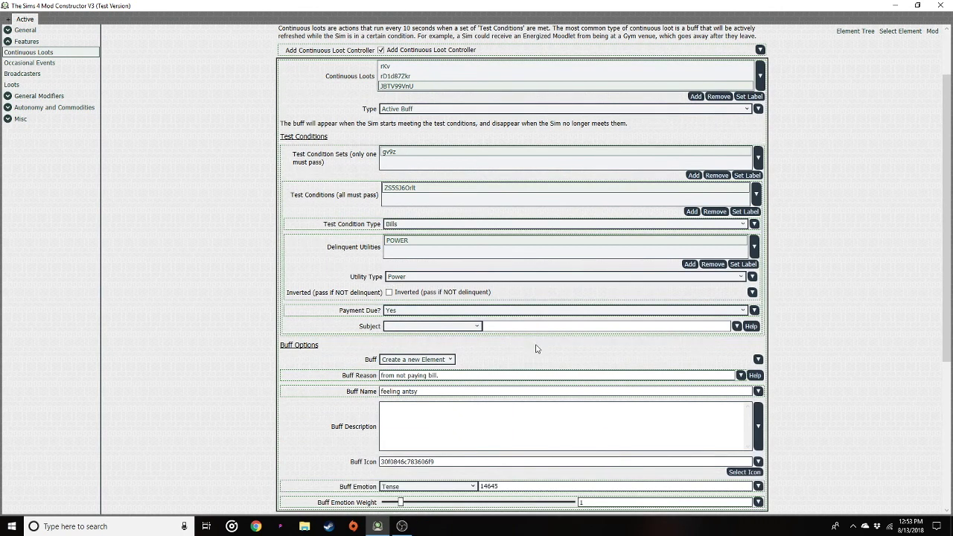
scroll(532, 353, up, 6)
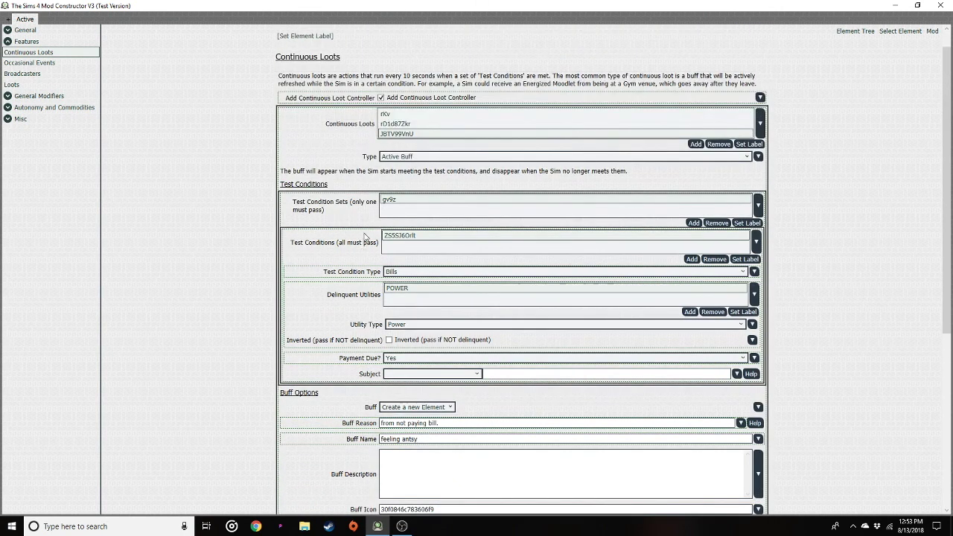
click(398, 272)
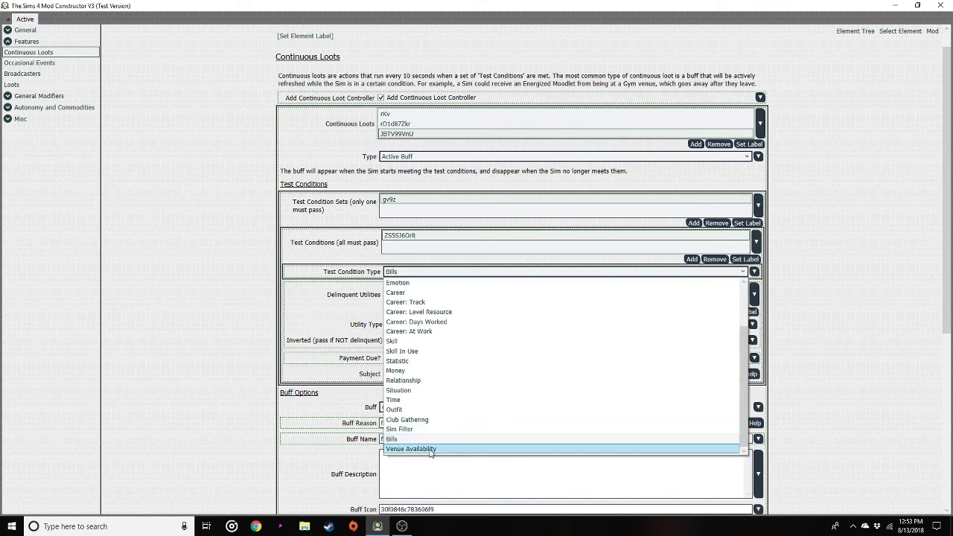
scroll(427, 408, up, 3)
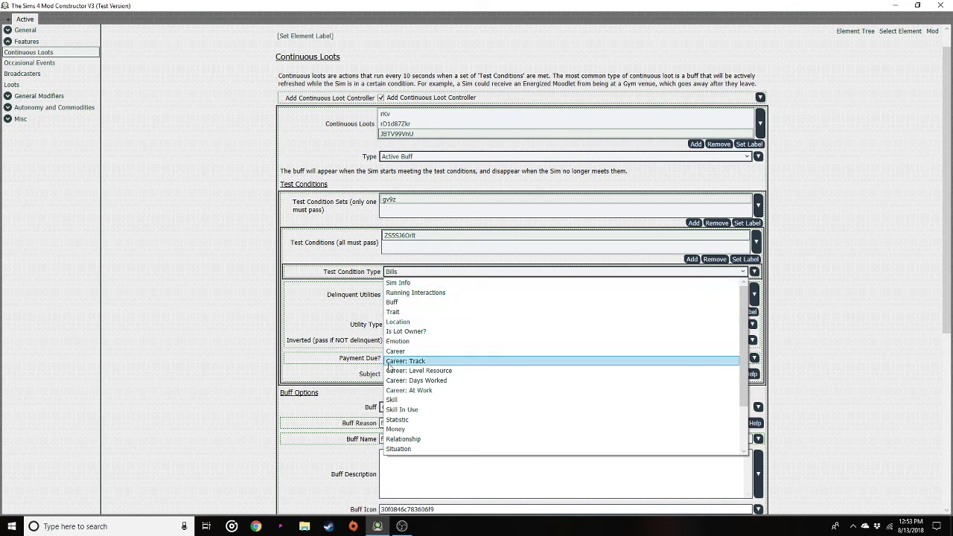
scroll(420, 440, down, 3)
scroll(422, 442, up, 3)
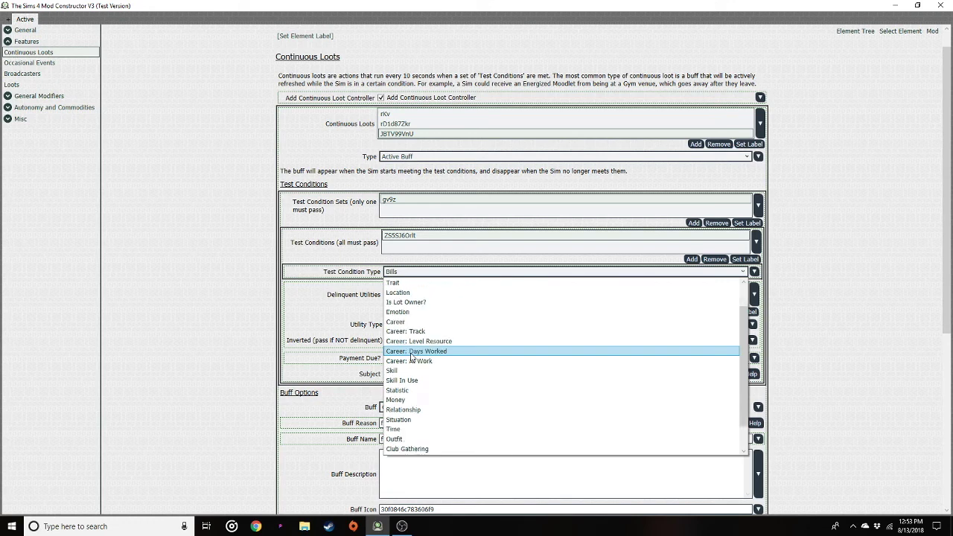
click(410, 352)
click(402, 274)
click(402, 274)
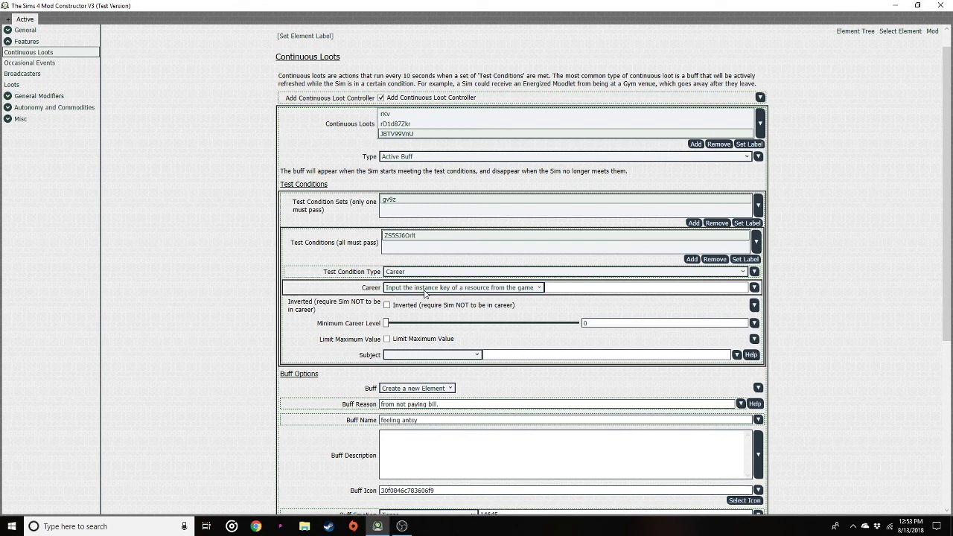
Clear the buff name and buff reason of the third continuous loot.
scroll(894, 305, down, 3)
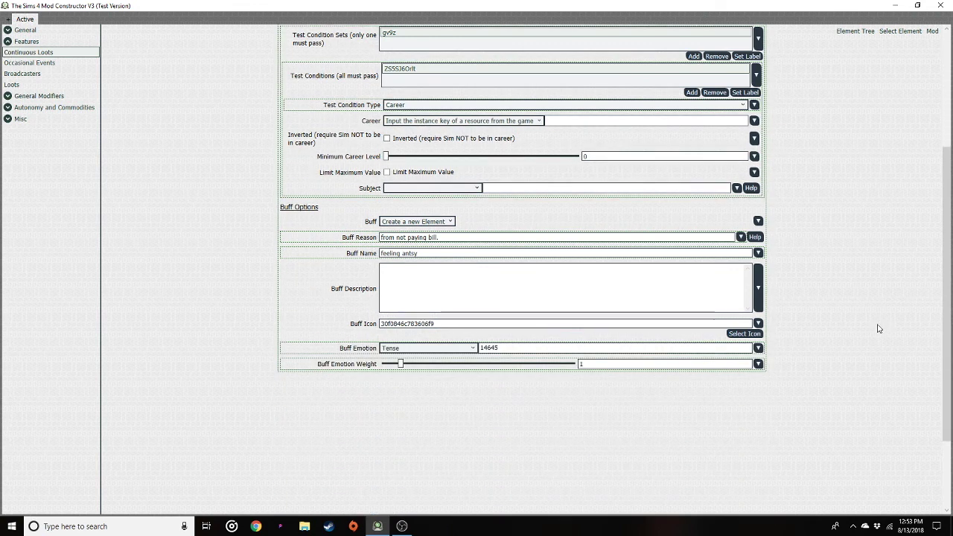
scroll(879, 328, up, 7)
scroll(879, 328, down, 5)
drag(425, 301, 359, 293)
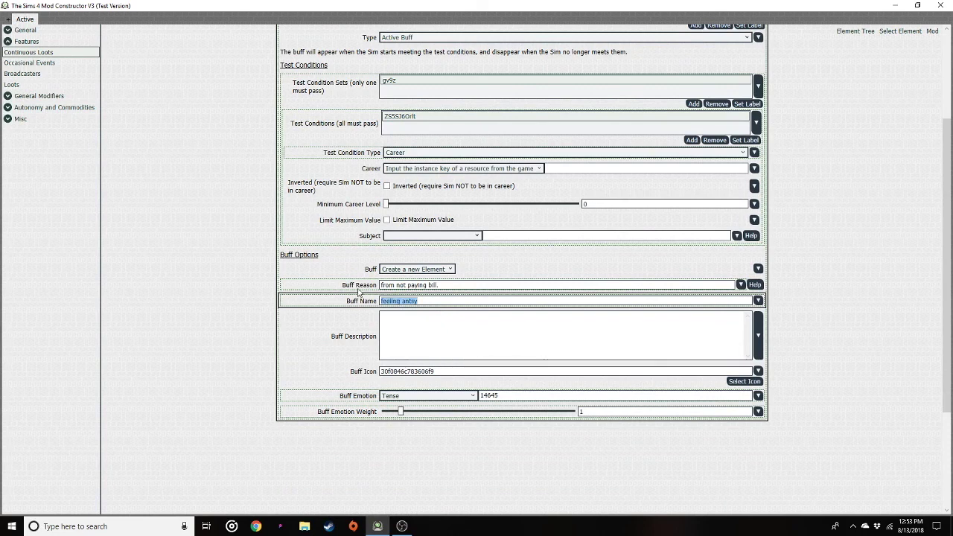
key(BackSpace)
drag(475, 284, 380, 286)
key(BackSpace)
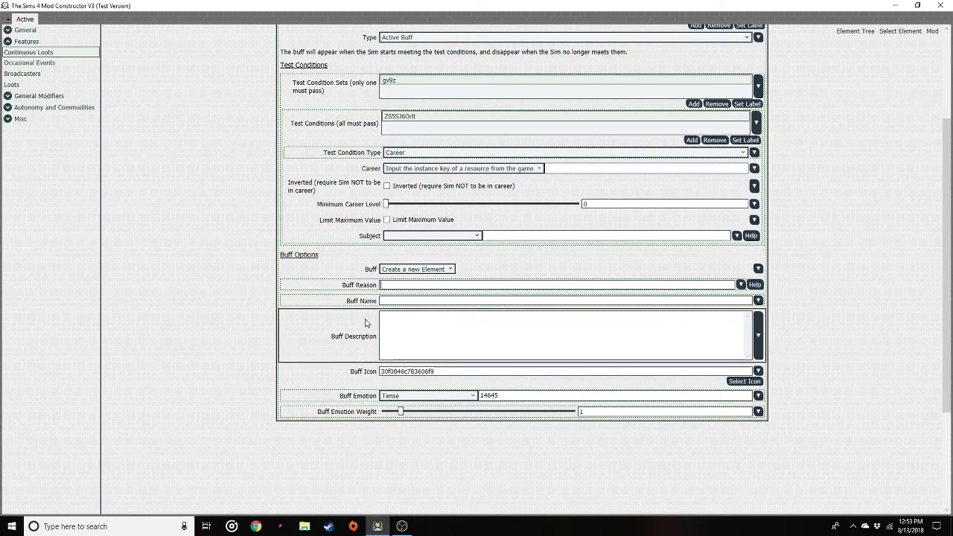
Try a minimum career level of 6 on the Career condition and return it to 0.
scroll(365, 322, up, 3)
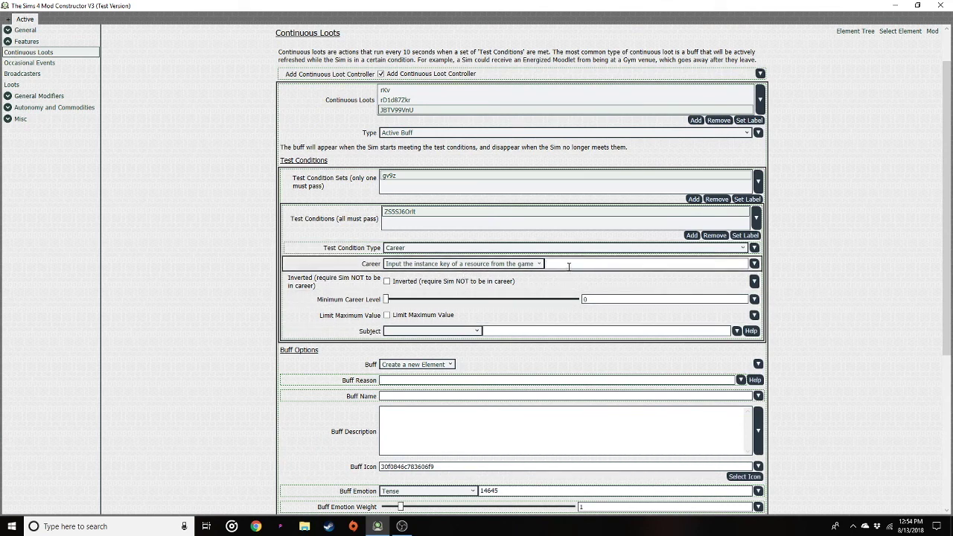
scroll(569, 267, down, 2)
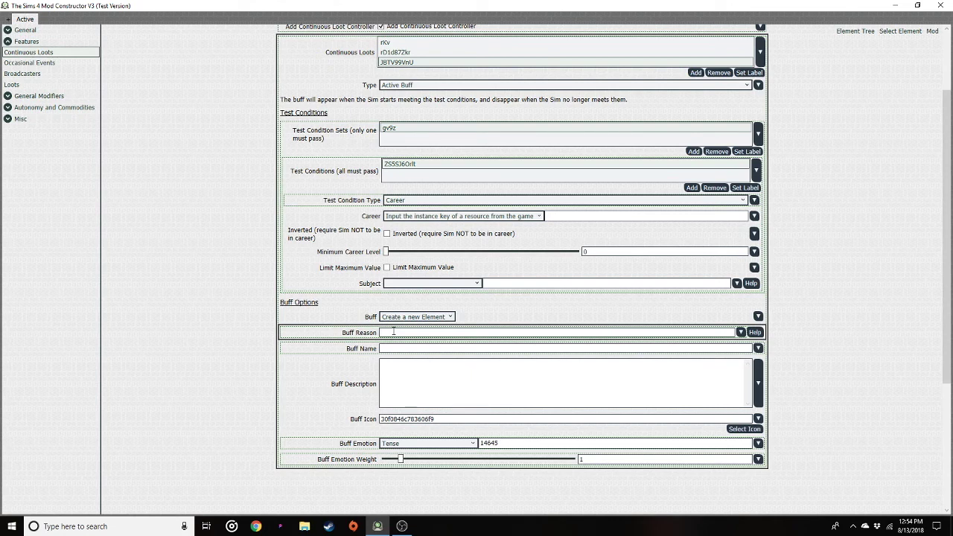
drag(387, 254, 499, 256)
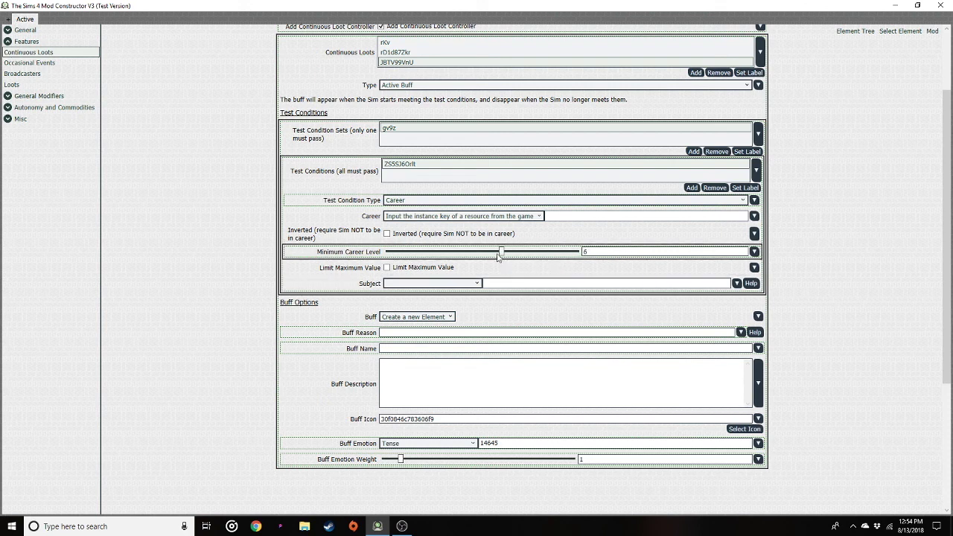
scroll(485, 303, down, 2)
click(289, 395)
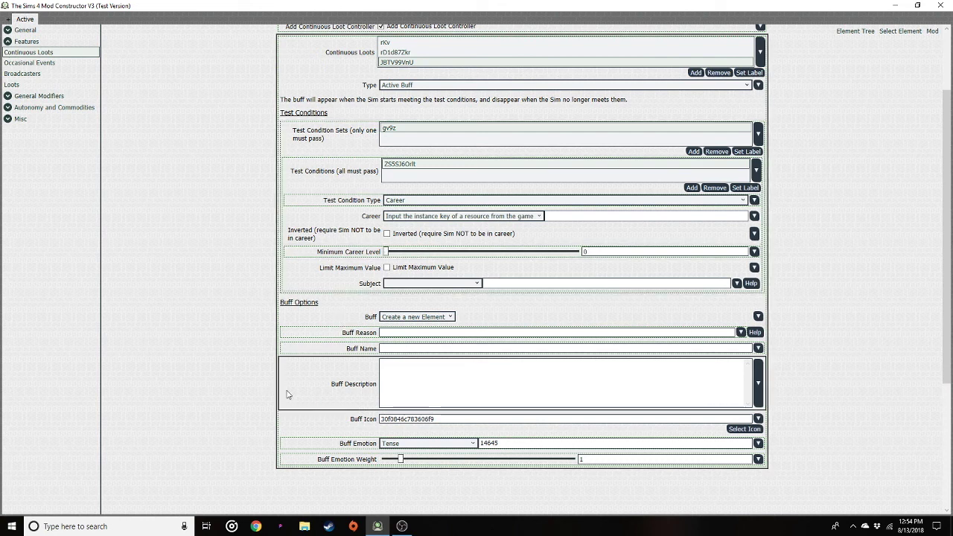
scroll(298, 399, up, 3)
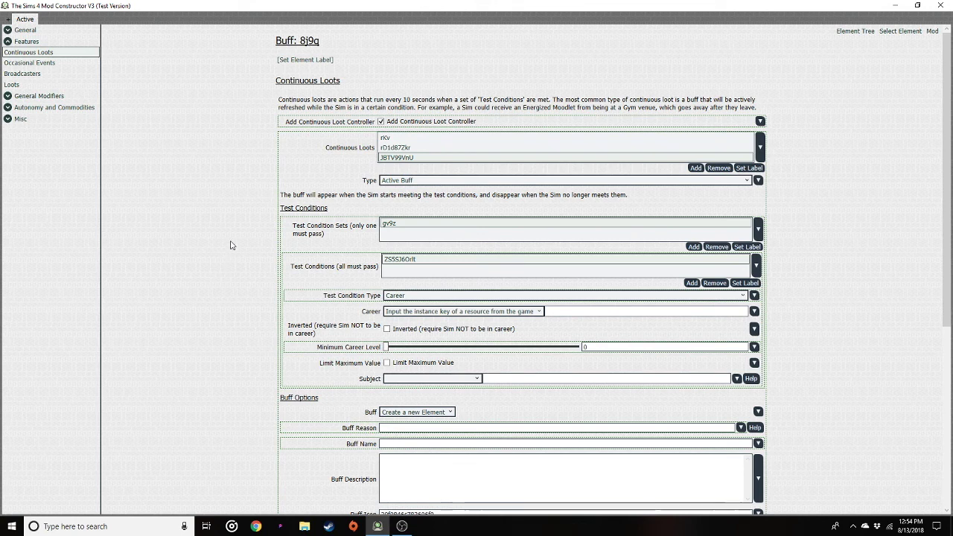
Remove the third continuous loot and raise the emotion weight of the "Feeling spendy." buff in the second loot.
click(720, 169)
click(406, 147)
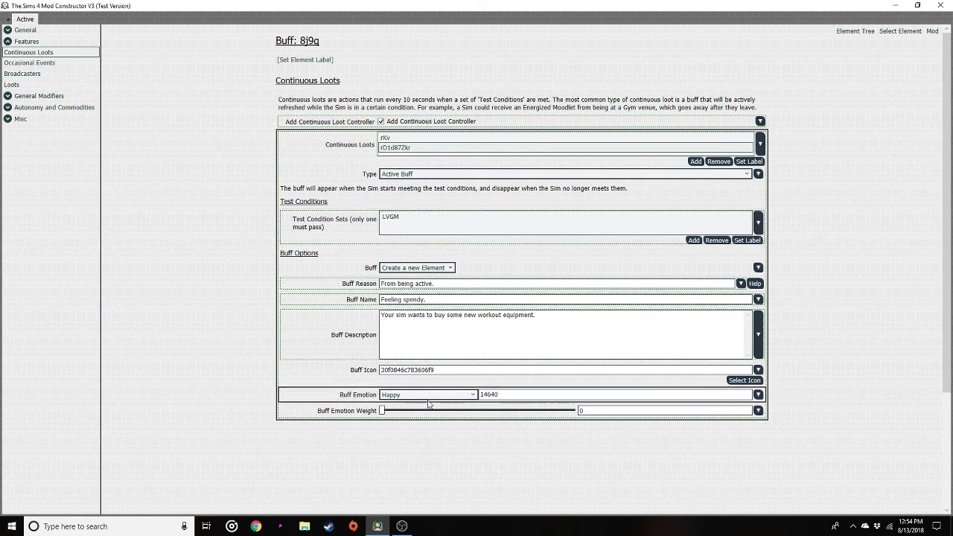
click(386, 140)
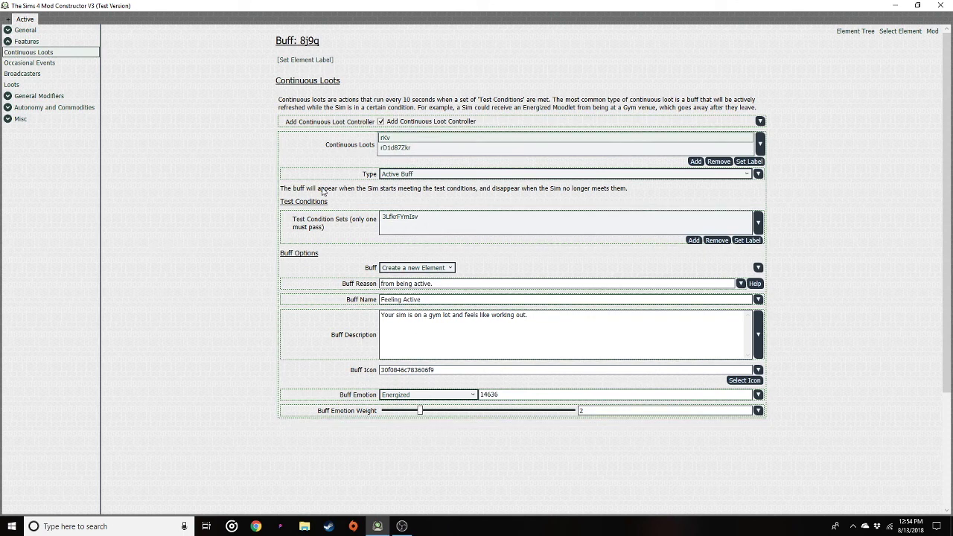
click(410, 147)
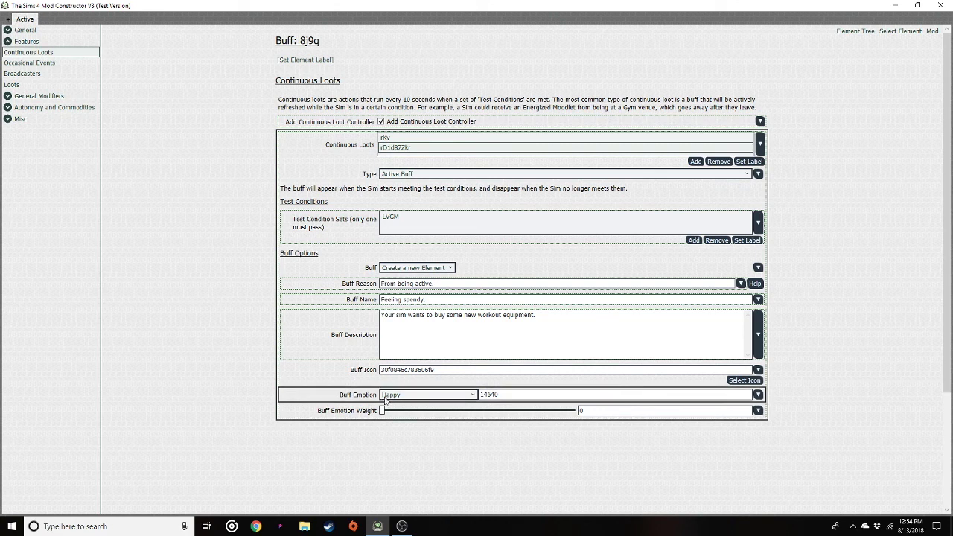
drag(382, 412, 400, 411)
click(395, 139)
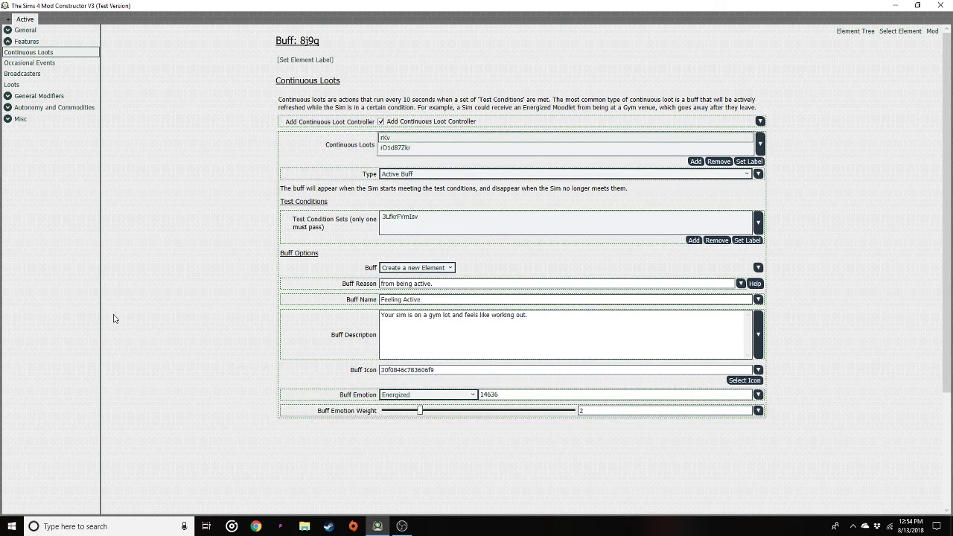
Add an occasional event to the buff and open the game resource presets for its mixer interaction.
click(41, 64)
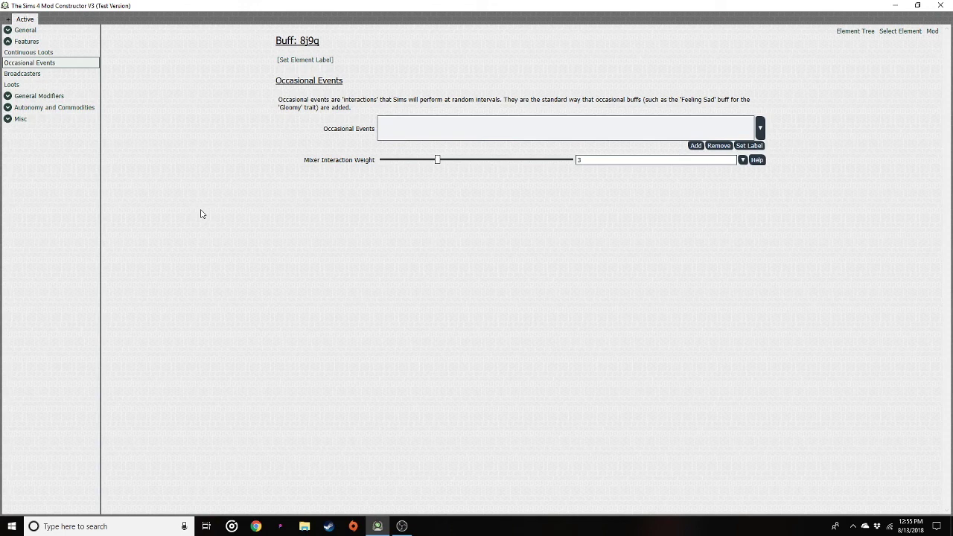
click(696, 145)
click(431, 124)
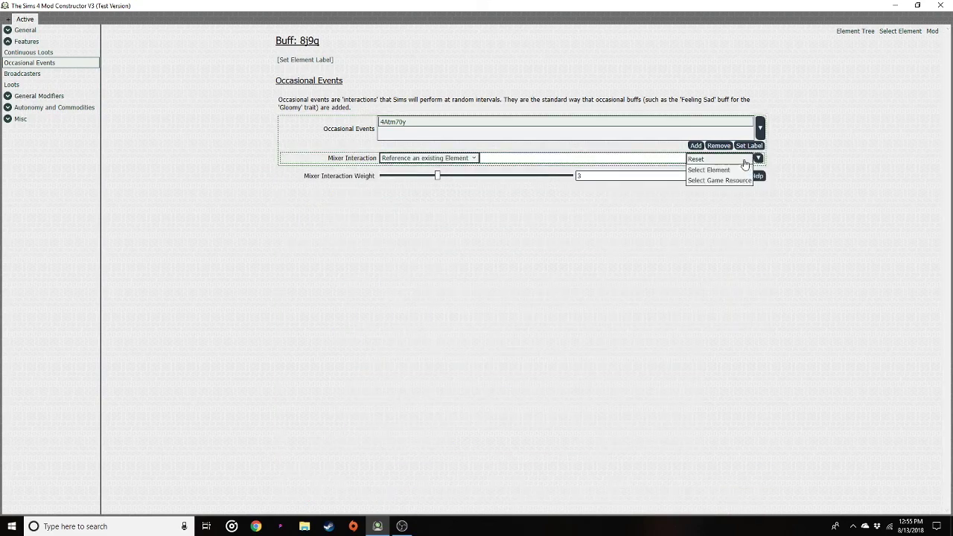
click(729, 182)
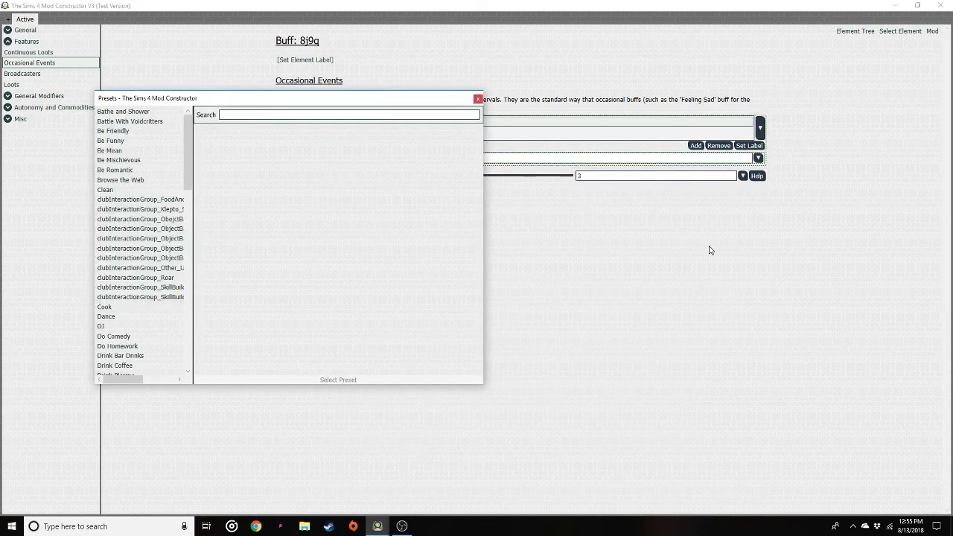
Widen the preset category list and pick Sleep (bed_sleep) from the Sleep category as the mixer interaction.
drag(237, 104, 468, 92)
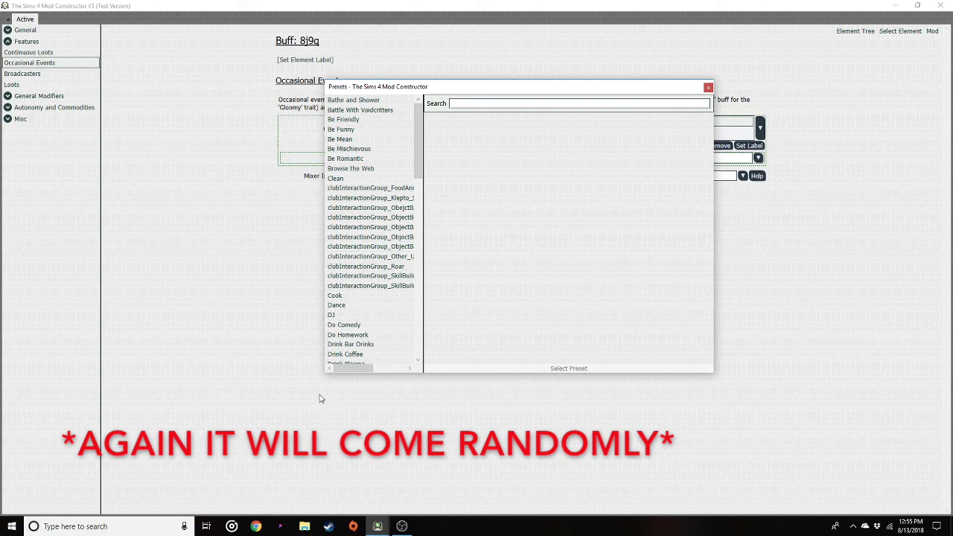
drag(358, 368, 378, 360)
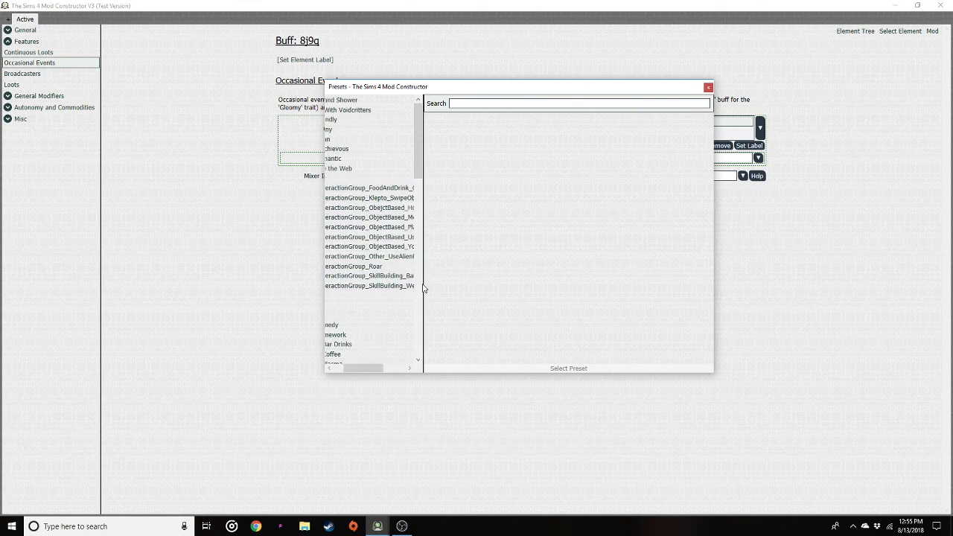
drag(423, 283, 587, 263)
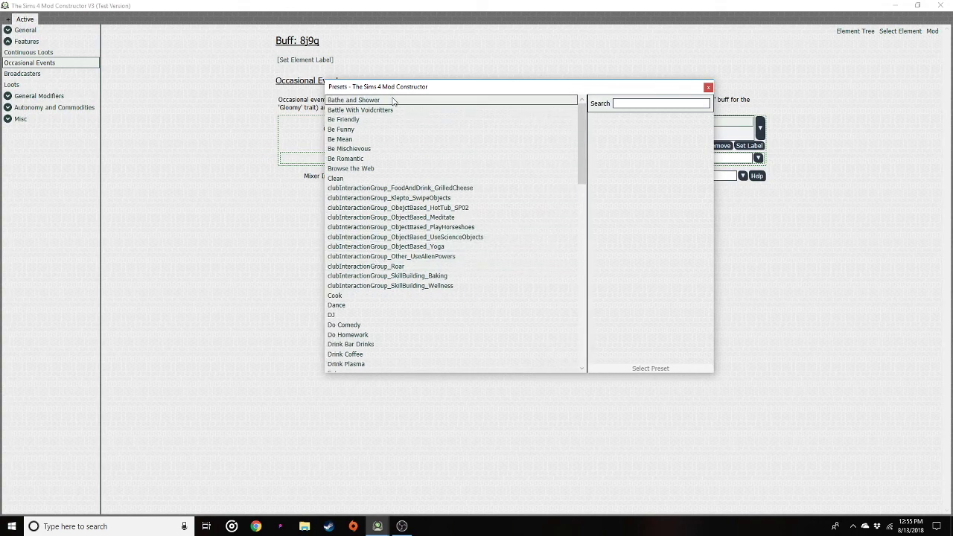
scroll(419, 196, down, 5)
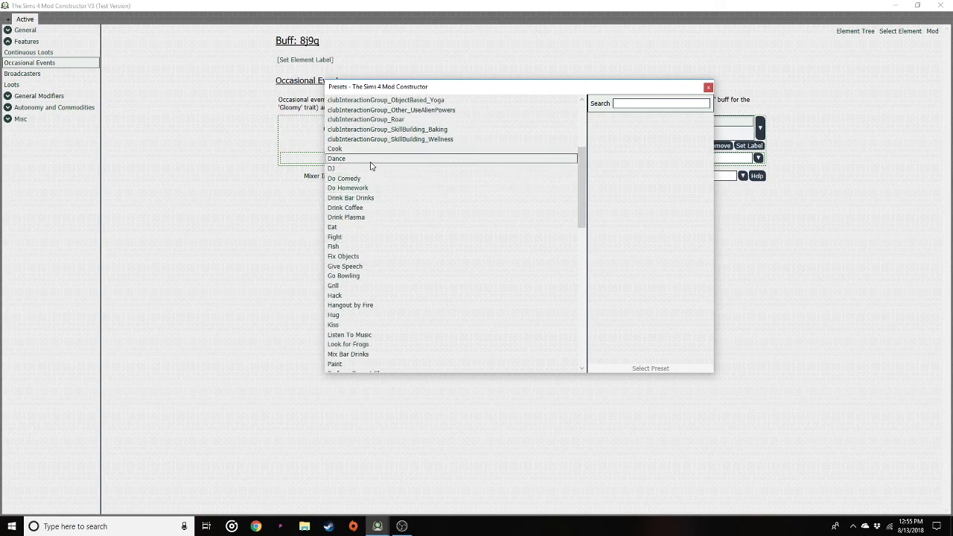
scroll(403, 208, down, 10)
click(341, 179)
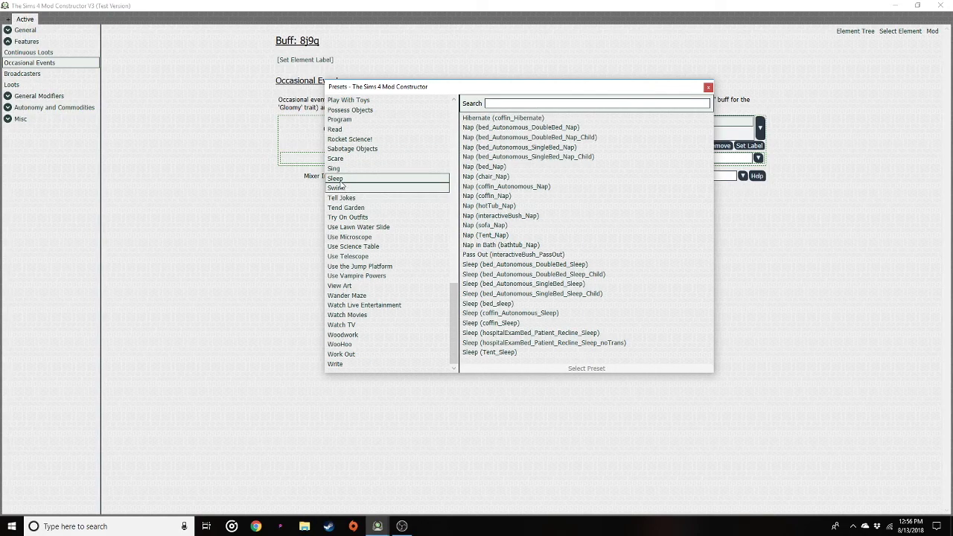
click(485, 305)
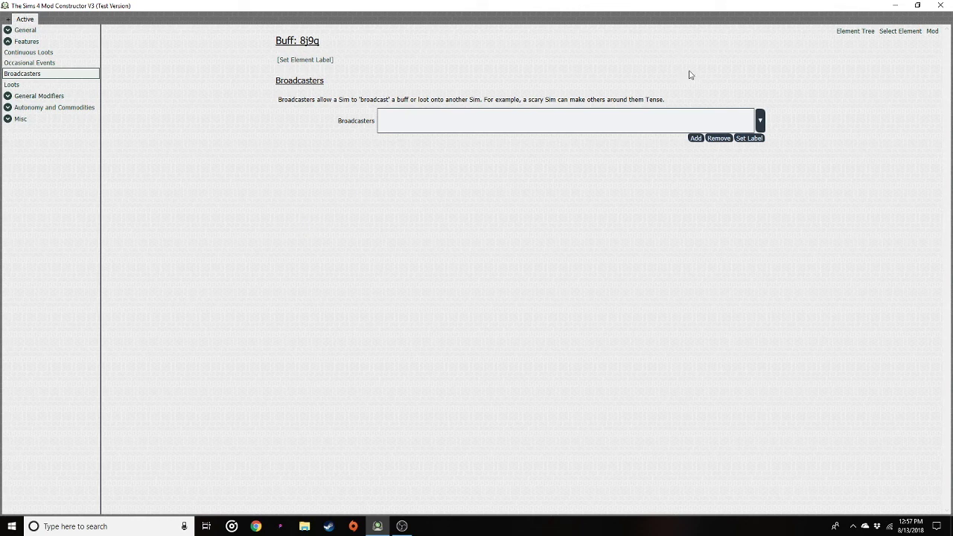
Add a broadcaster to the buff and set its type to Active Buff (while broadcaster is active).
click(696, 138)
click(436, 115)
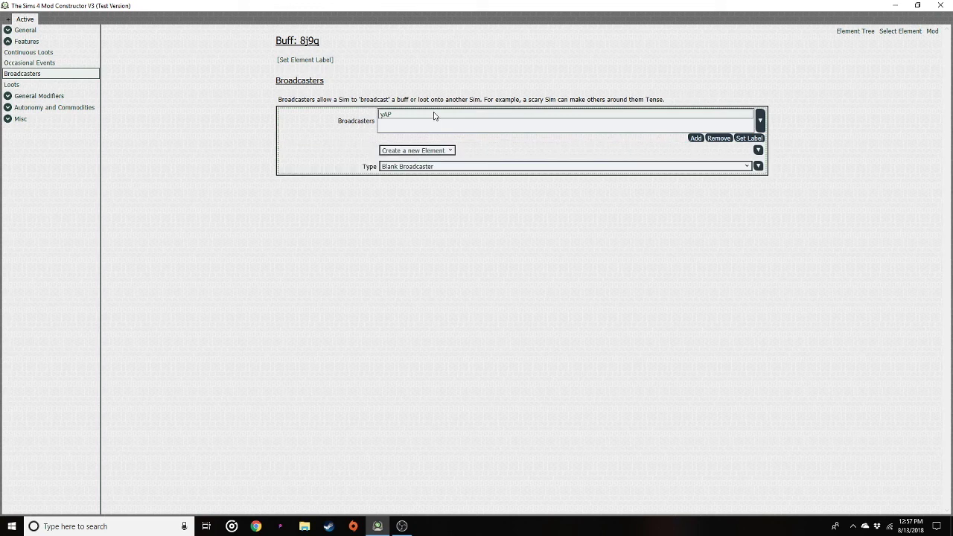
click(431, 168)
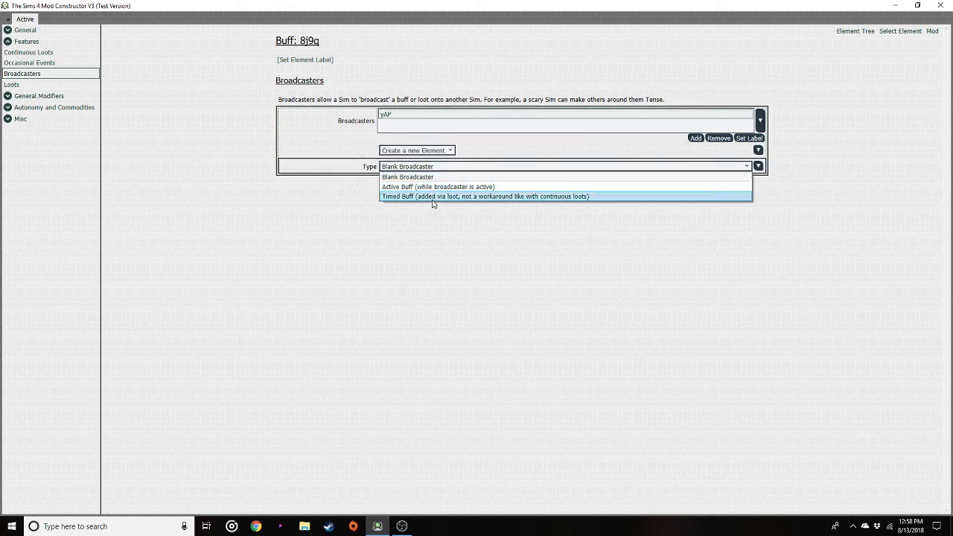
click(431, 187)
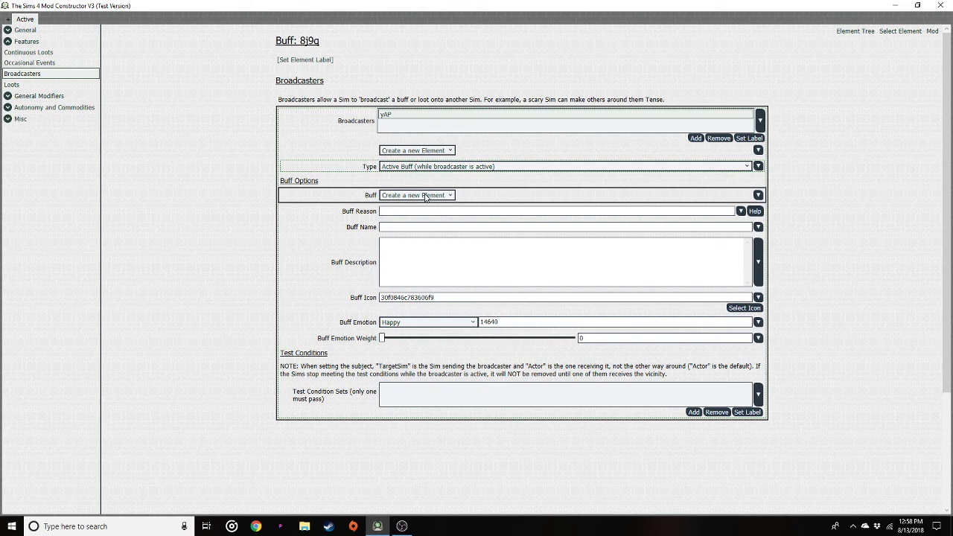
Give the broadcaster's buff the reason "from being near muscle head." and the name "Uncomfortable".
click(406, 212)
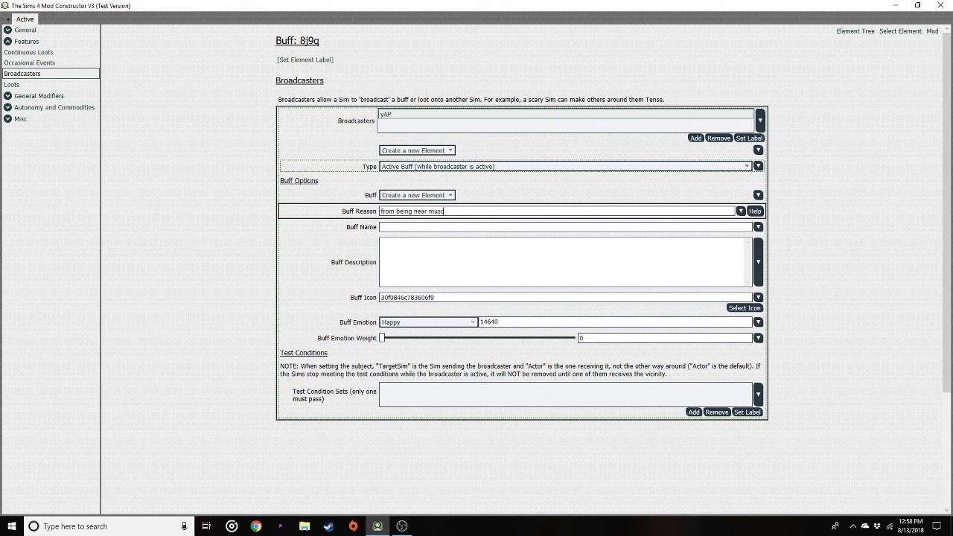
click(391, 227)
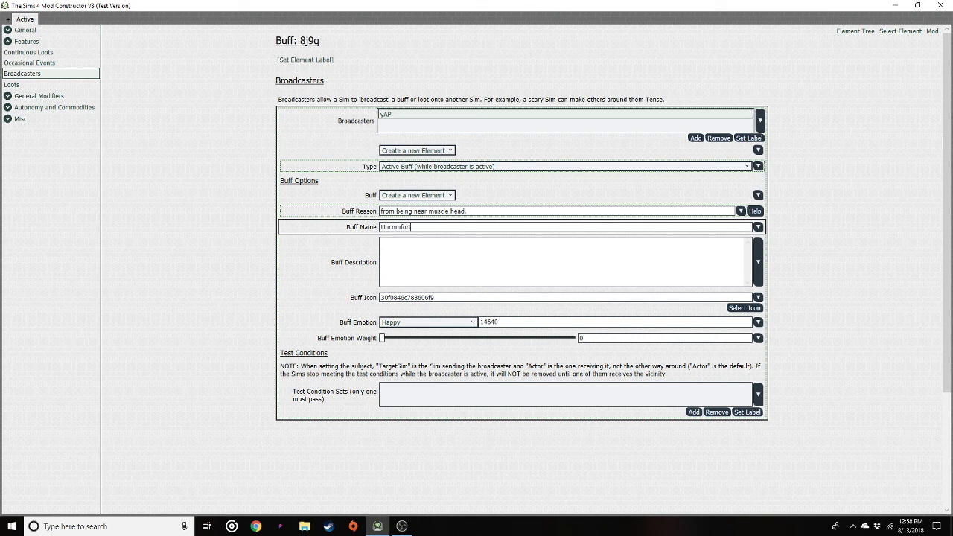
click(423, 261)
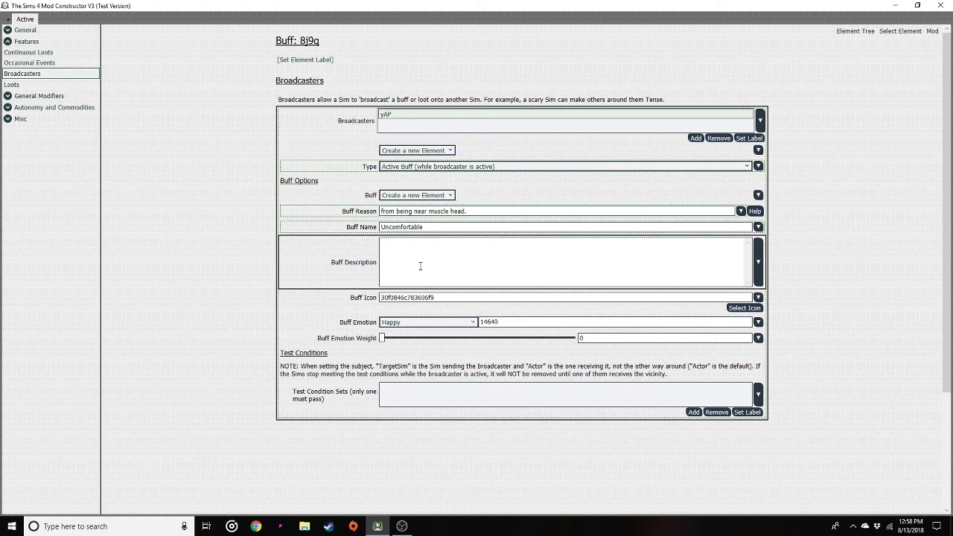
Set the broadcaster buff's emotion to Tense with an emotion weight of 1.
click(426, 323)
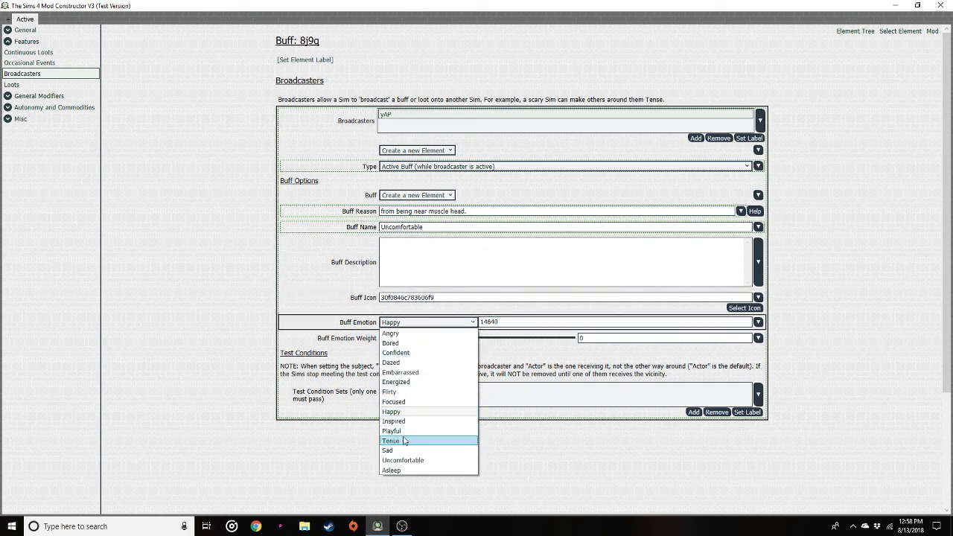
click(403, 441)
drag(385, 339, 400, 341)
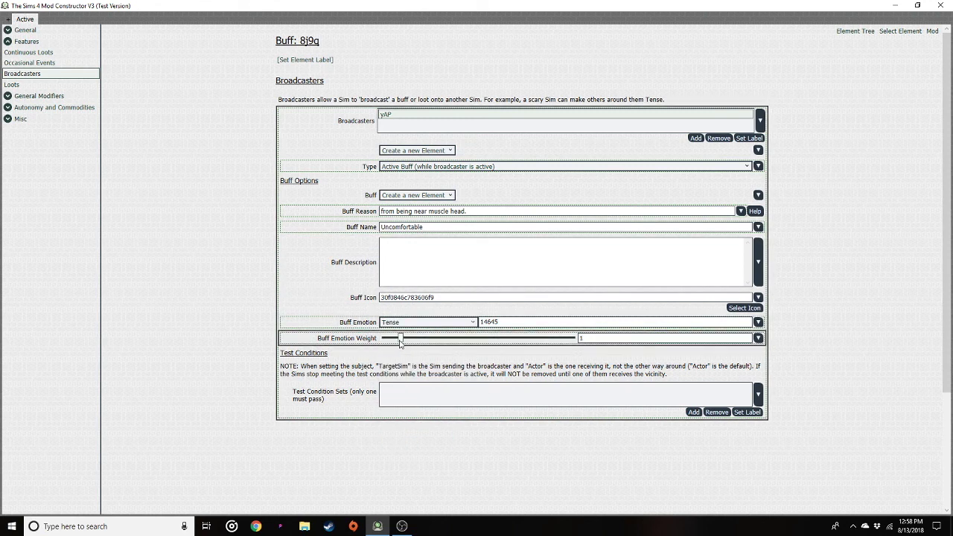
Add a test condition set with one test condition to the broadcaster and set the condition type to Trait.
click(694, 414)
click(692, 449)
click(502, 424)
scroll(453, 420, down, 1)
scroll(357, 380, down, 2)
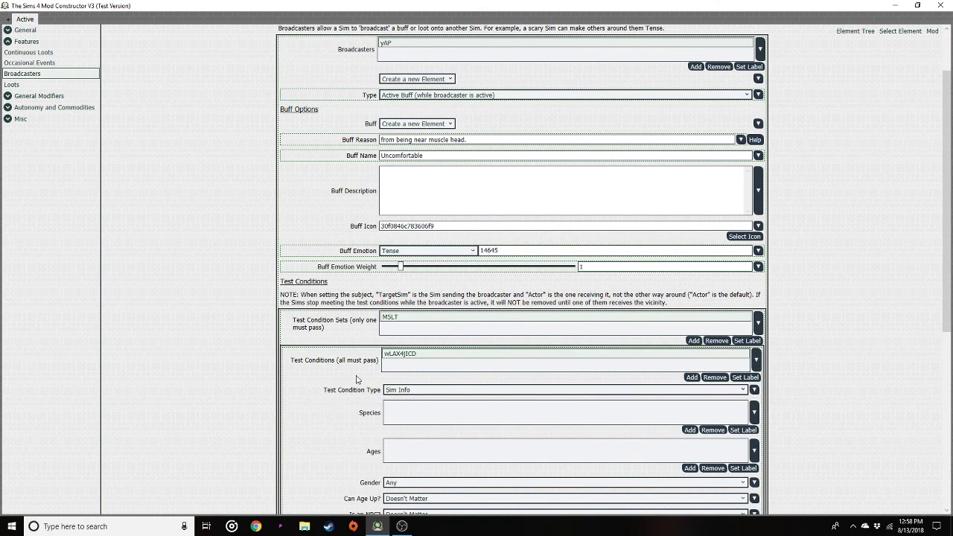
scroll(356, 380, down, 6)
scroll(416, 306, up, 2)
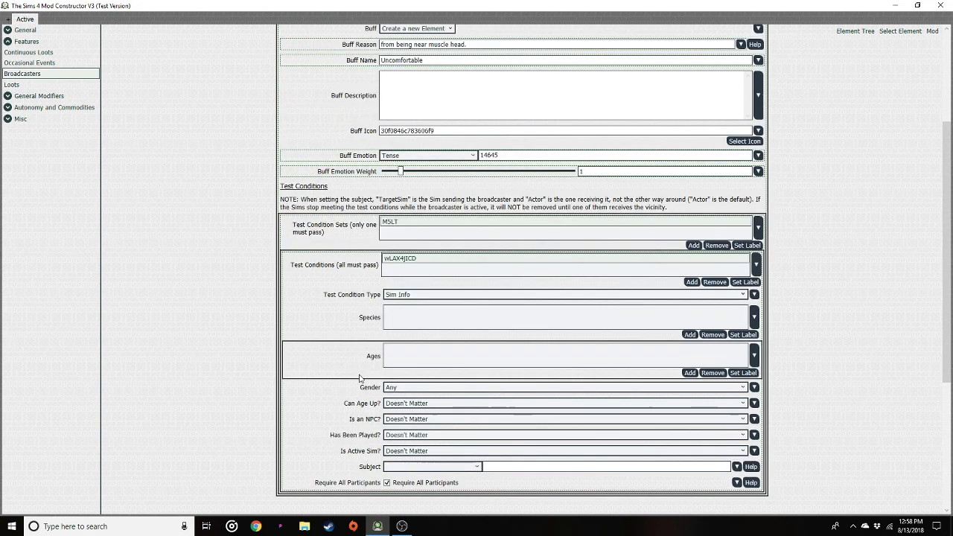
click(416, 296)
click(396, 336)
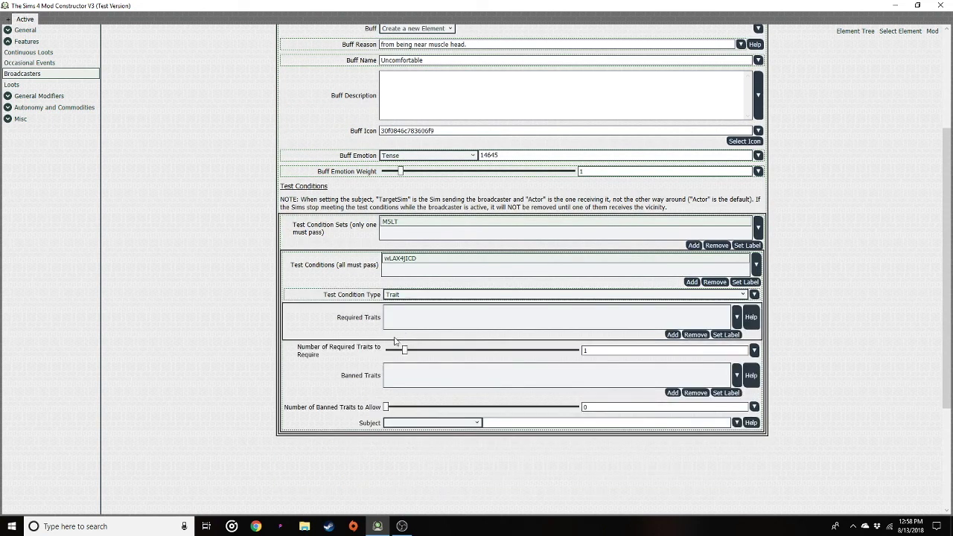
Set the Trait condition's required trait to Vegetarian (trait_Vegetarian), chosen from the All Traits presets.
click(737, 318)
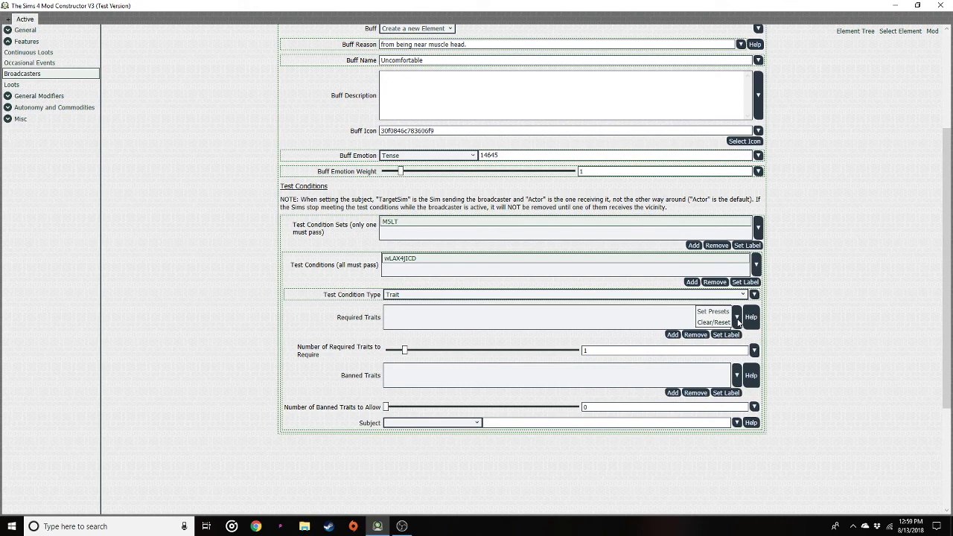
click(713, 312)
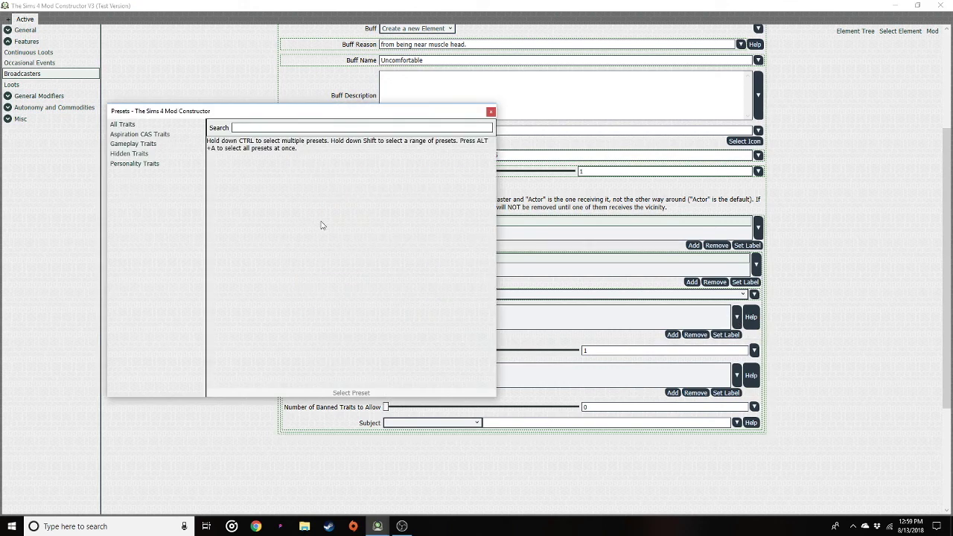
click(134, 125)
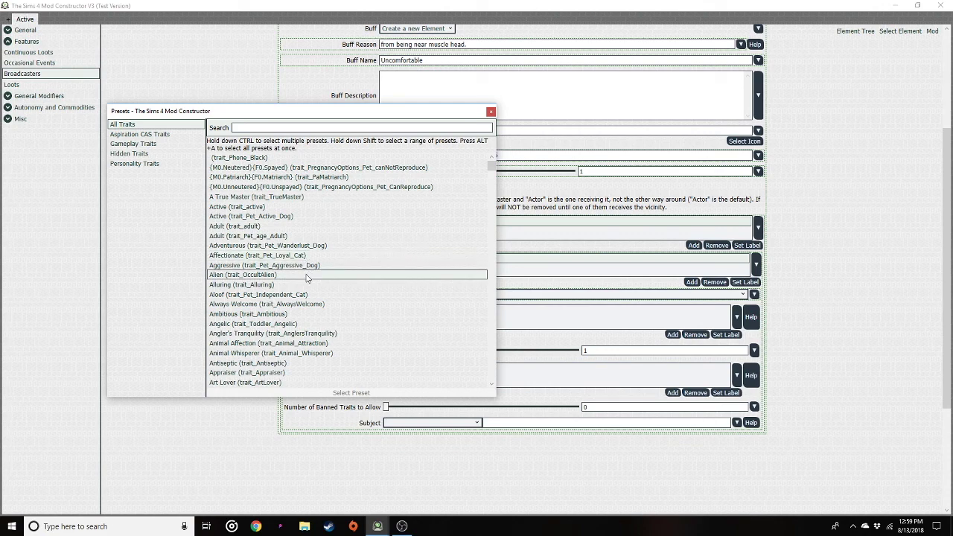
scroll(306, 278, down, 20)
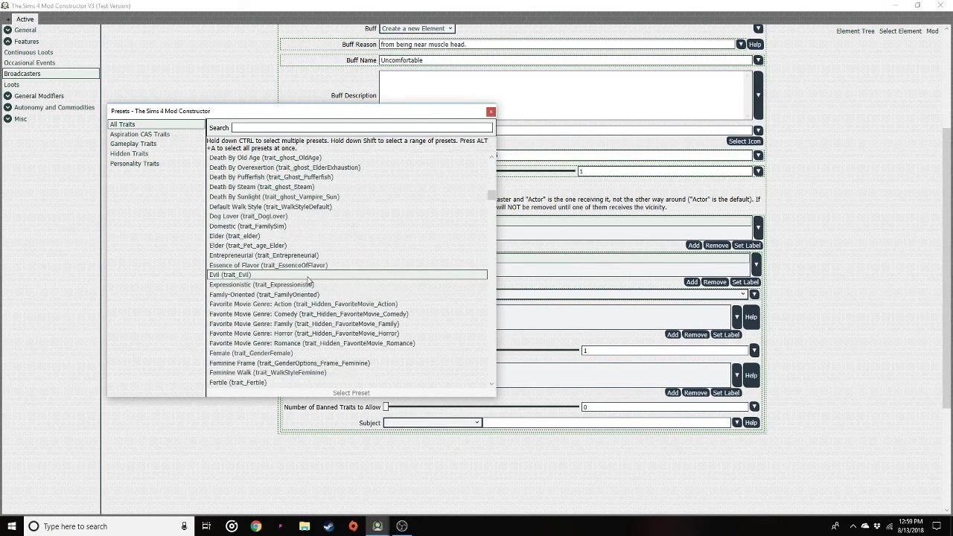
scroll(309, 282, down, 20)
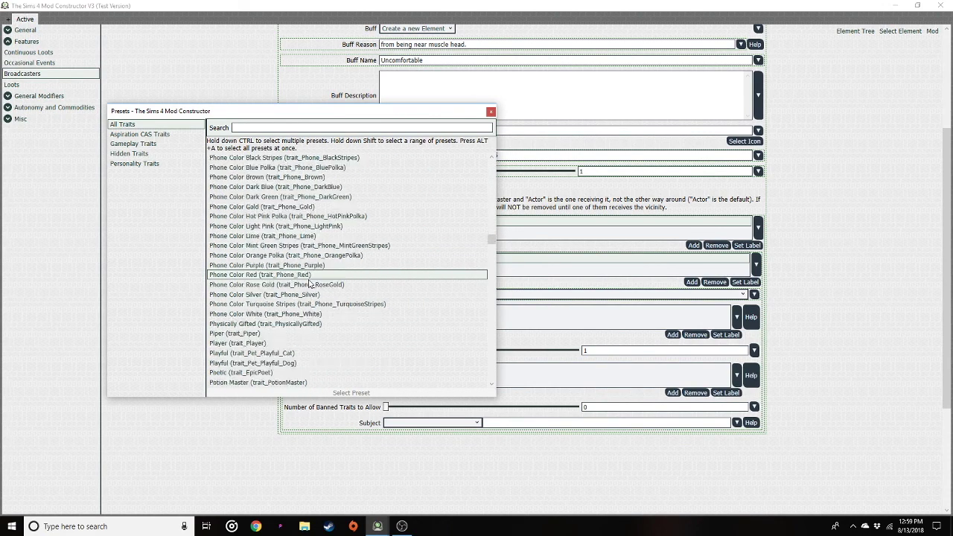
scroll(309, 283, down, 15)
scroll(309, 283, up, 12)
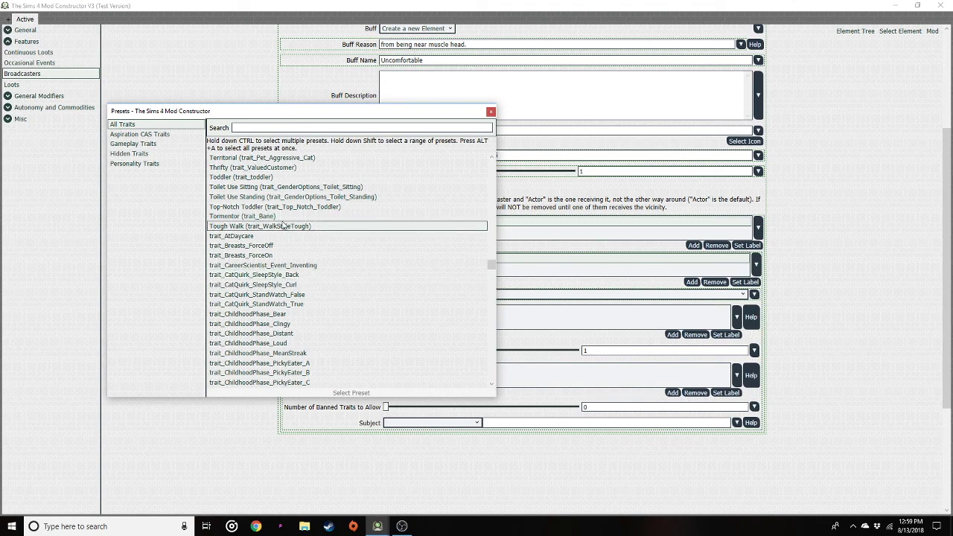
scroll(266, 186, up, 6)
scroll(266, 186, up, 20)
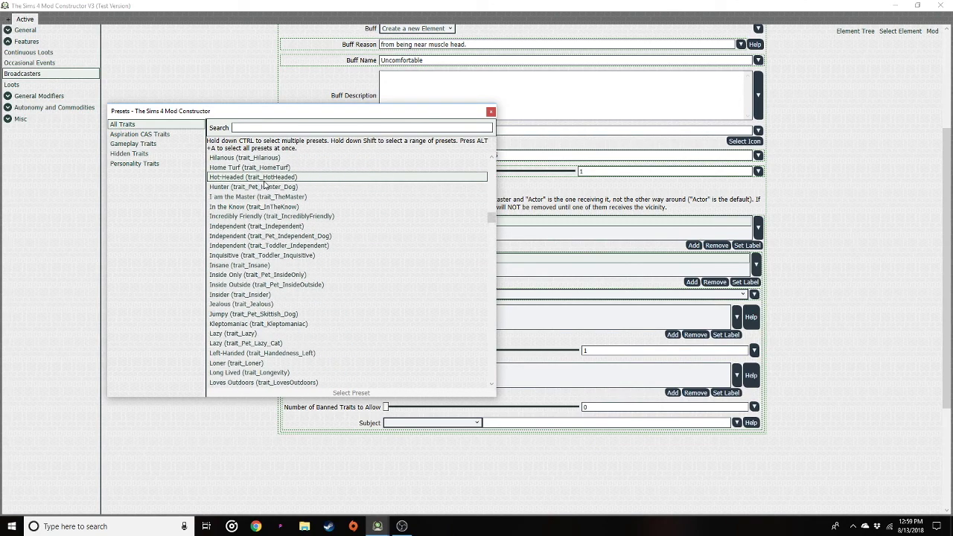
scroll(266, 187, up, 20)
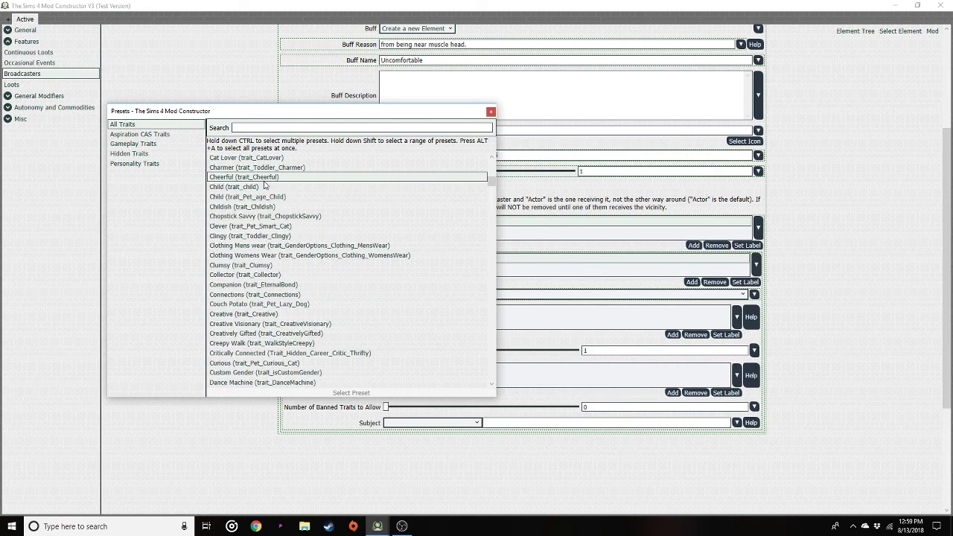
scroll(266, 186, up, 6)
scroll(266, 186, down, 20)
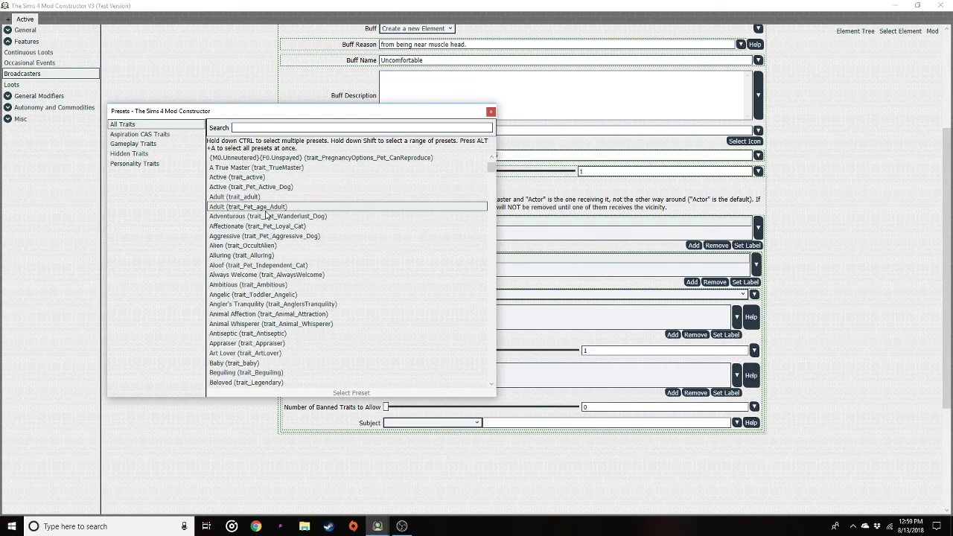
scroll(272, 239, down, 20)
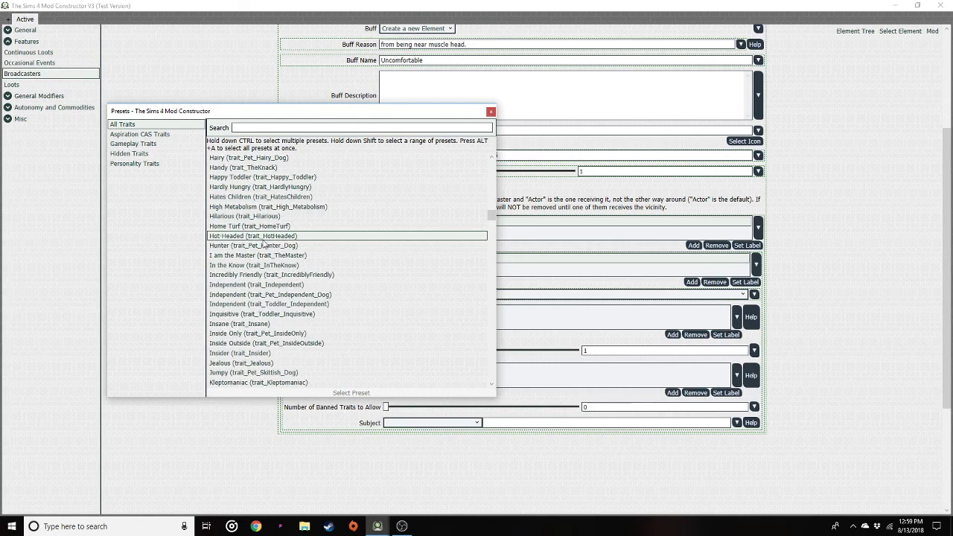
scroll(277, 321, down, 20)
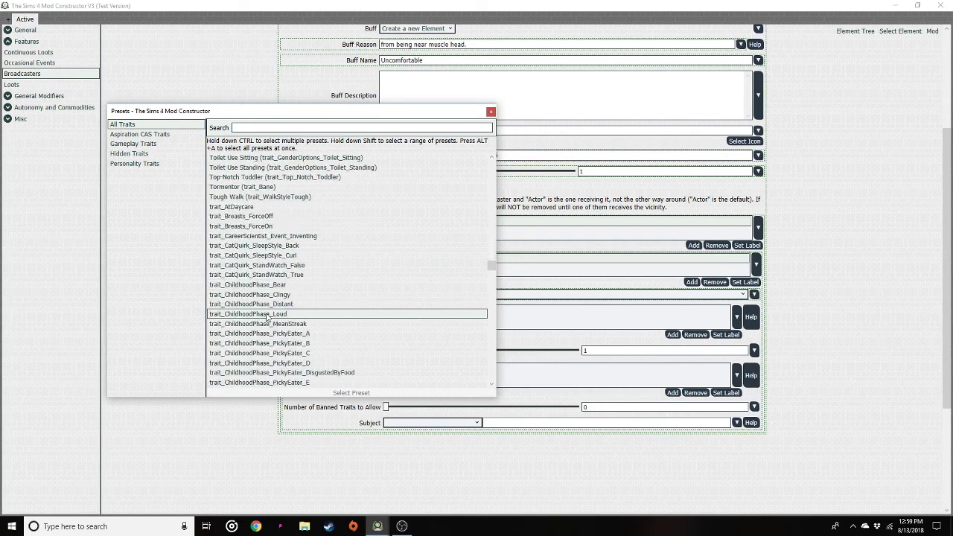
scroll(234, 314, down, 20)
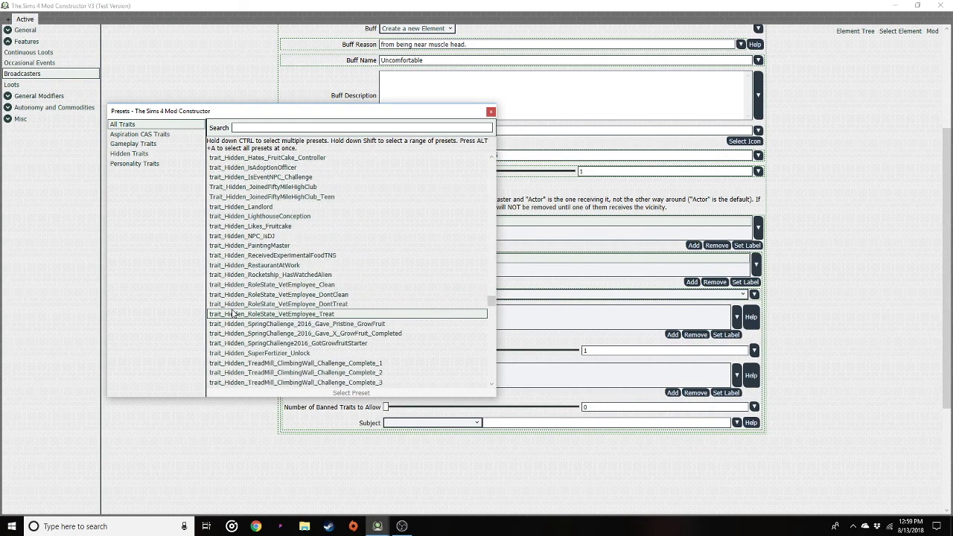
scroll(253, 336, down, 20)
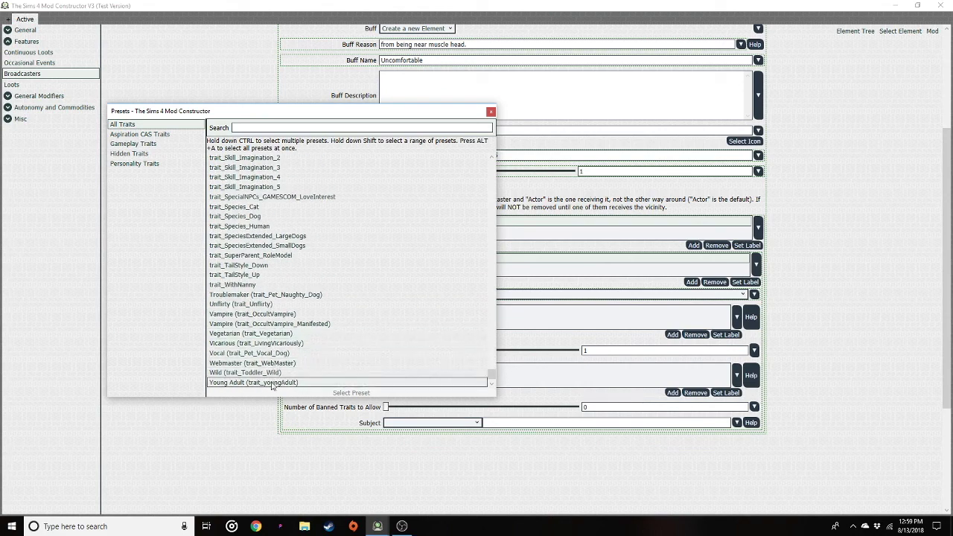
click(226, 335)
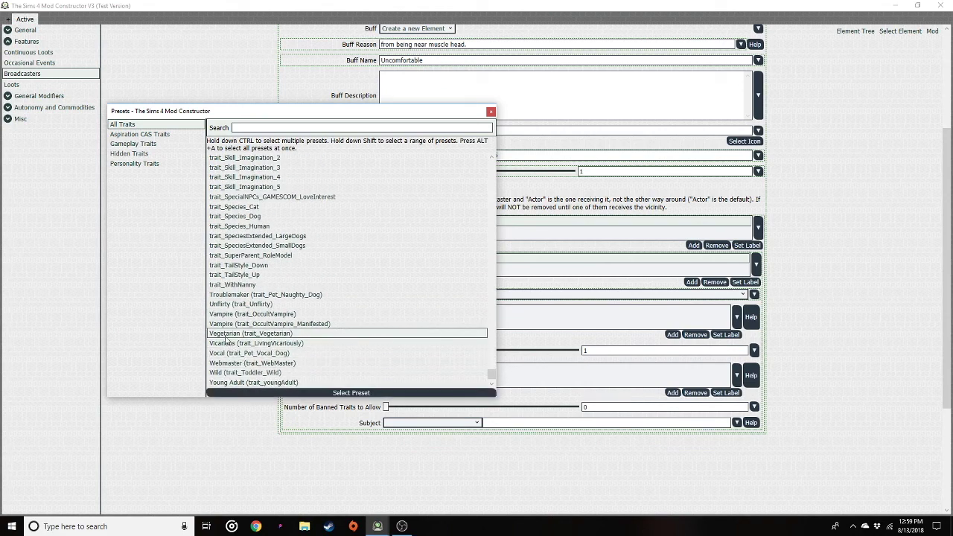
click(287, 394)
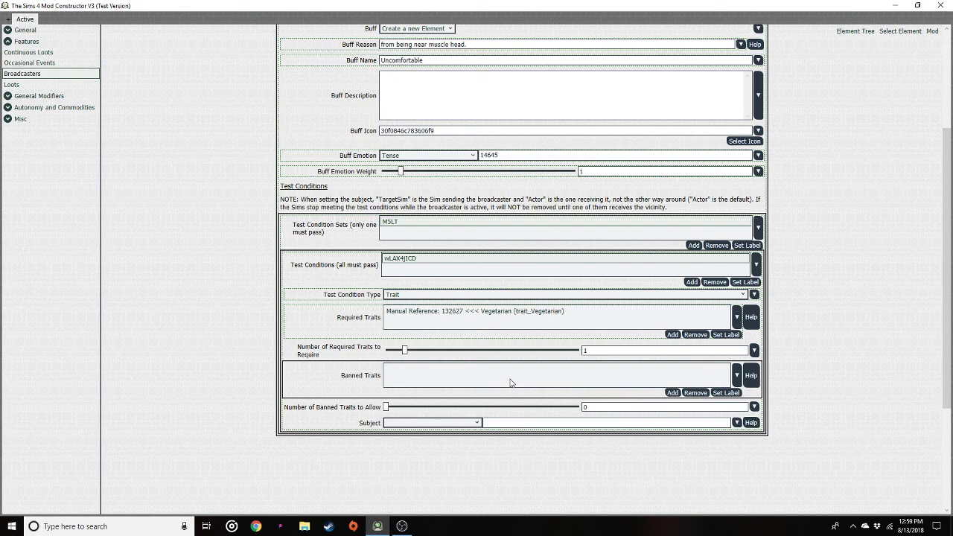
Change the end of the broadcaster buff's reason so it reads "from being near veg".
drag(949, 298, 949, 395)
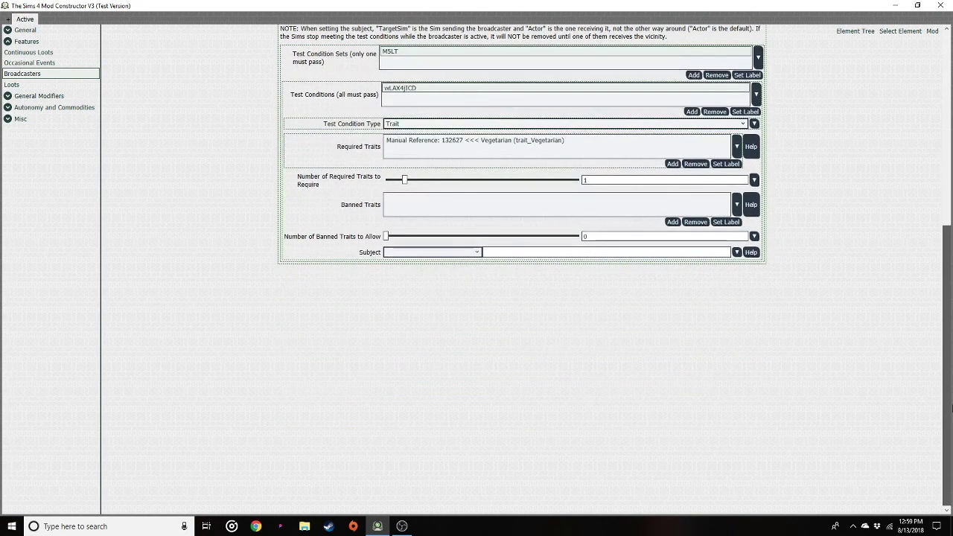
scroll(949, 395, up, 2)
click(403, 187)
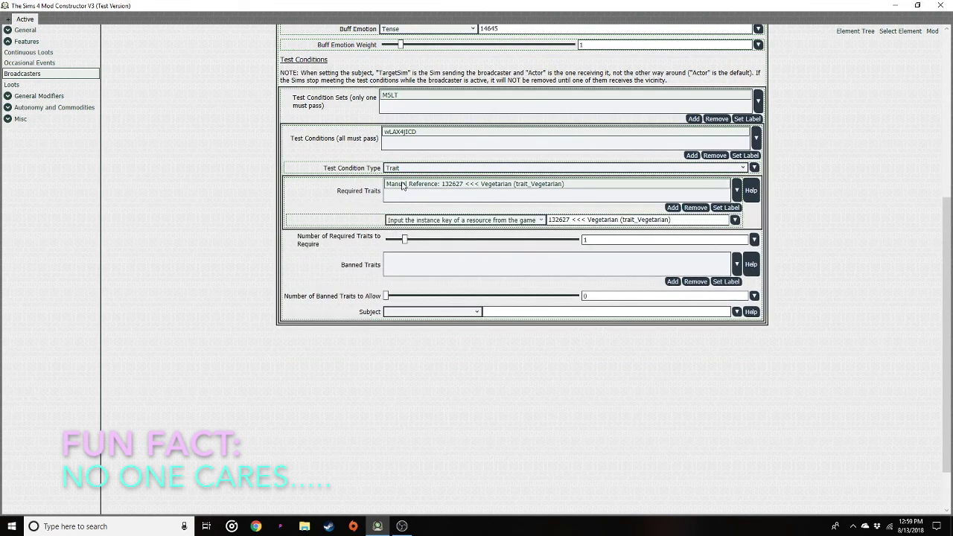
scroll(856, 183, up, 3)
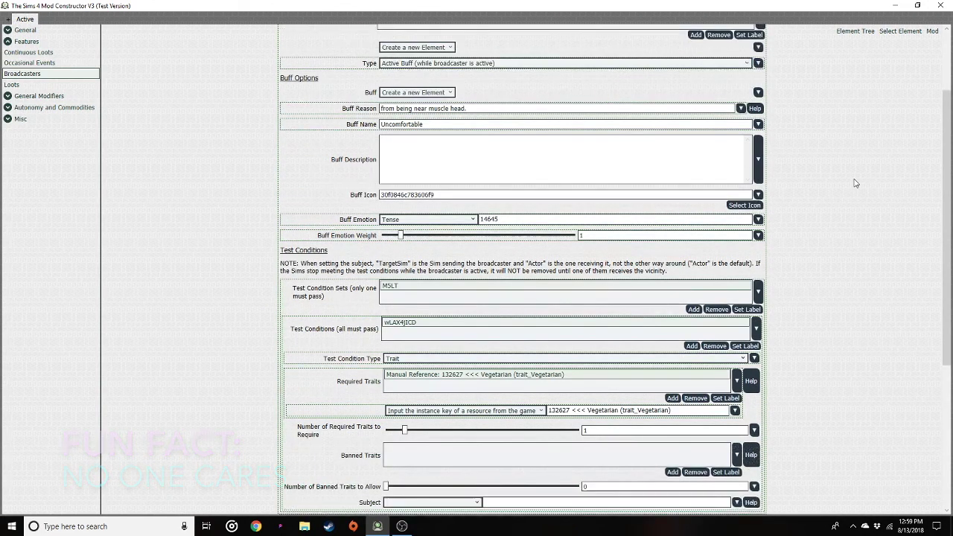
scroll(856, 183, down, 1)
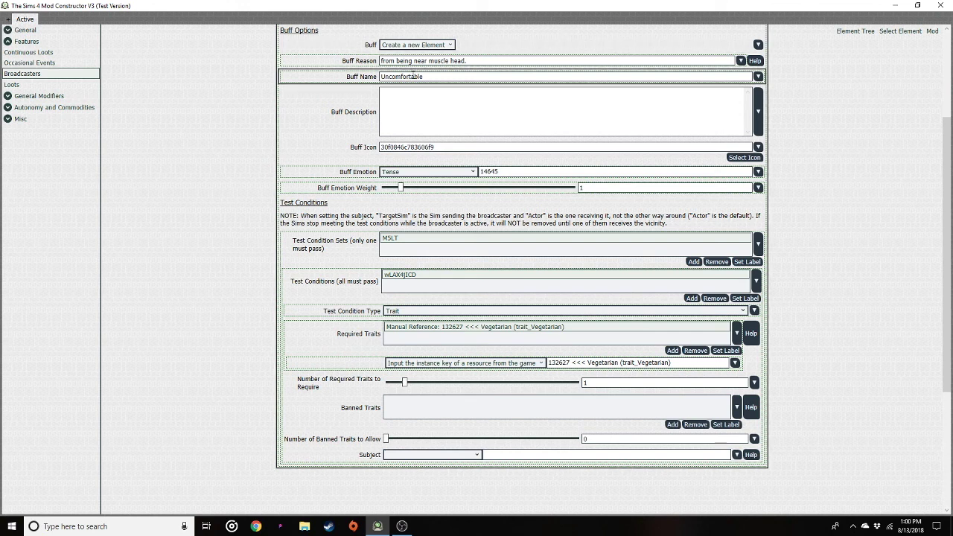
drag(467, 60, 429, 60)
text(veg)
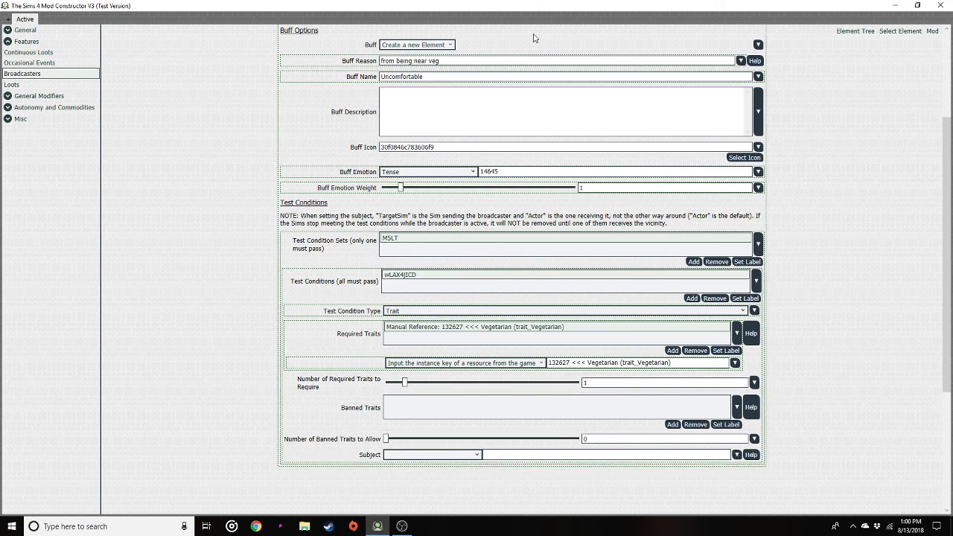
Look through the buff's Special Cases, General and Loots settings, including the options for Loots on Addition.
click(20, 118)
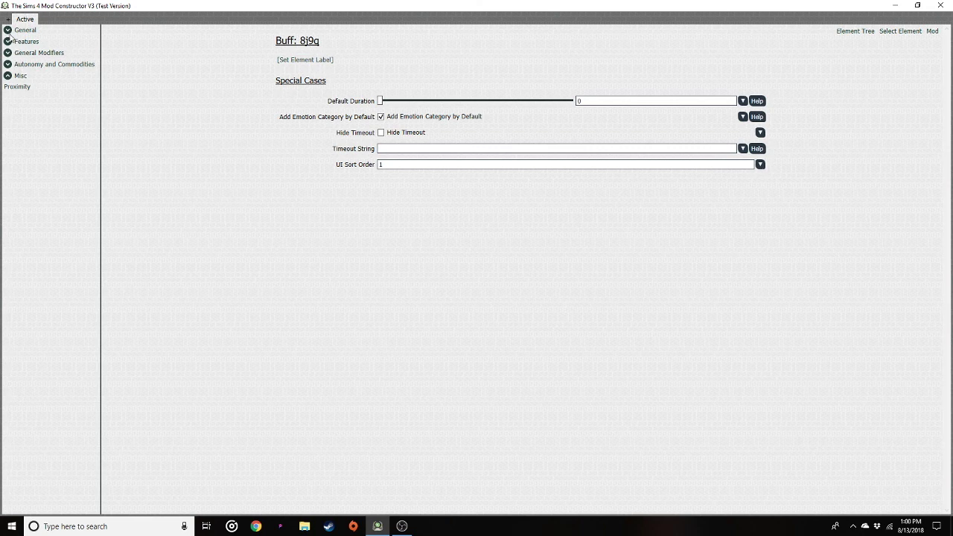
click(8, 30)
click(8, 29)
click(8, 30)
click(14, 41)
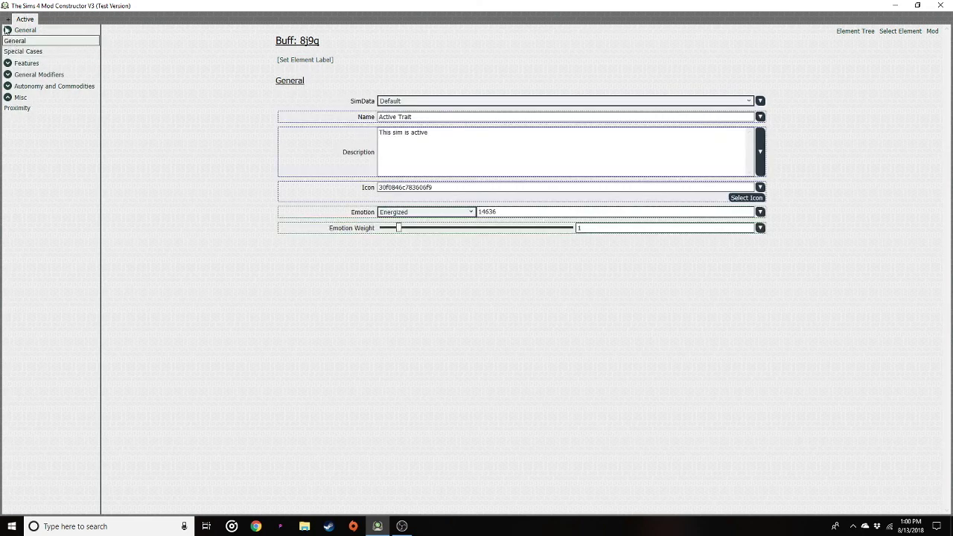
click(7, 30)
click(8, 41)
click(9, 52)
click(12, 64)
click(14, 73)
click(11, 84)
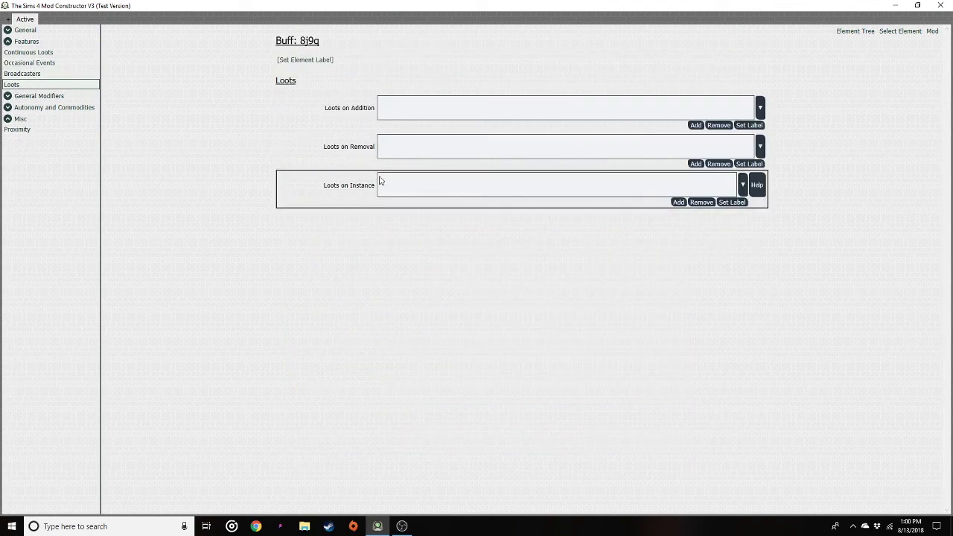
click(761, 108)
click(833, 124)
Add a need decay multiplier to the buff and open its settings.
click(8, 41)
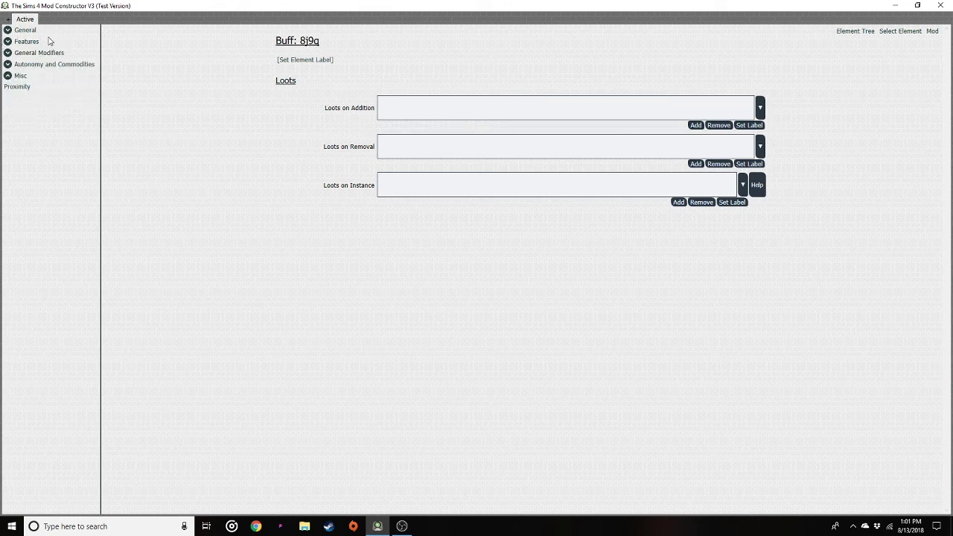
click(8, 53)
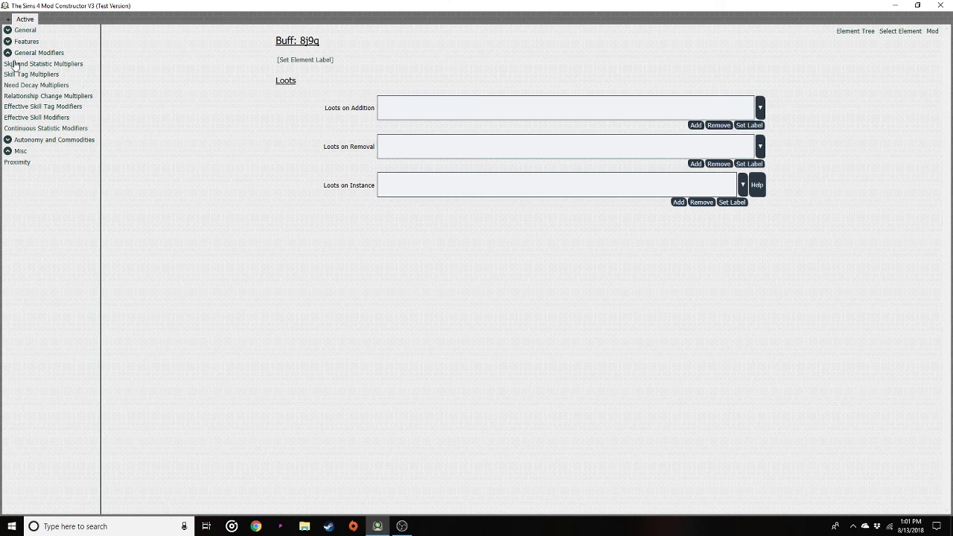
click(29, 86)
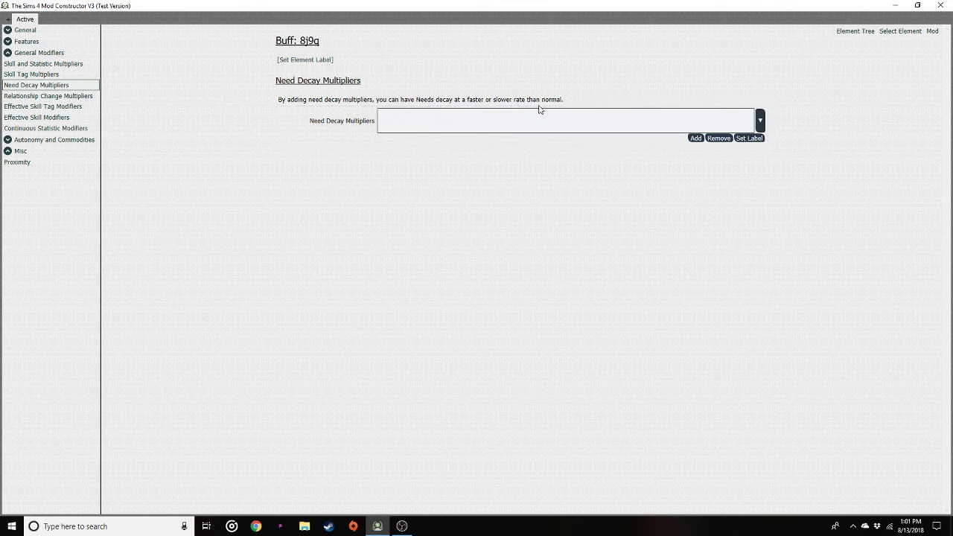
click(697, 138)
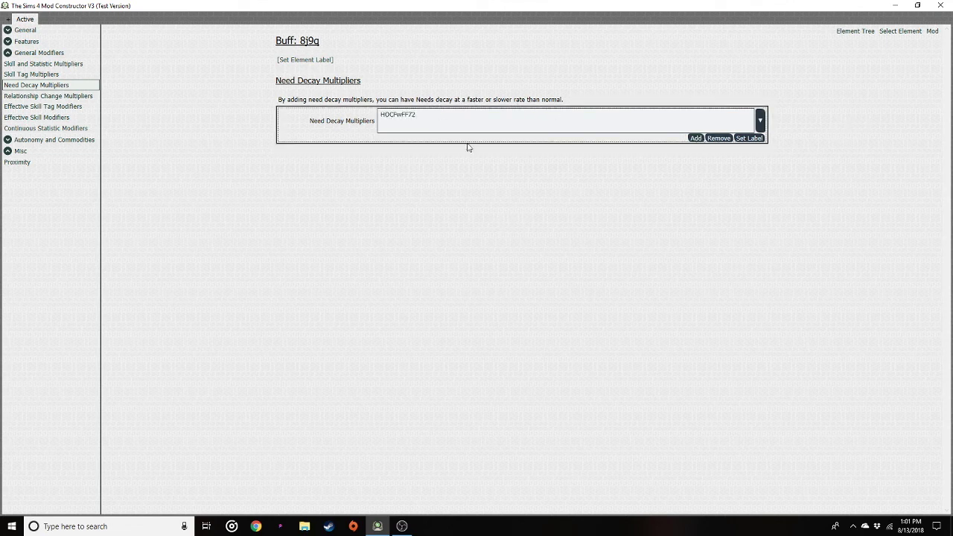
click(411, 120)
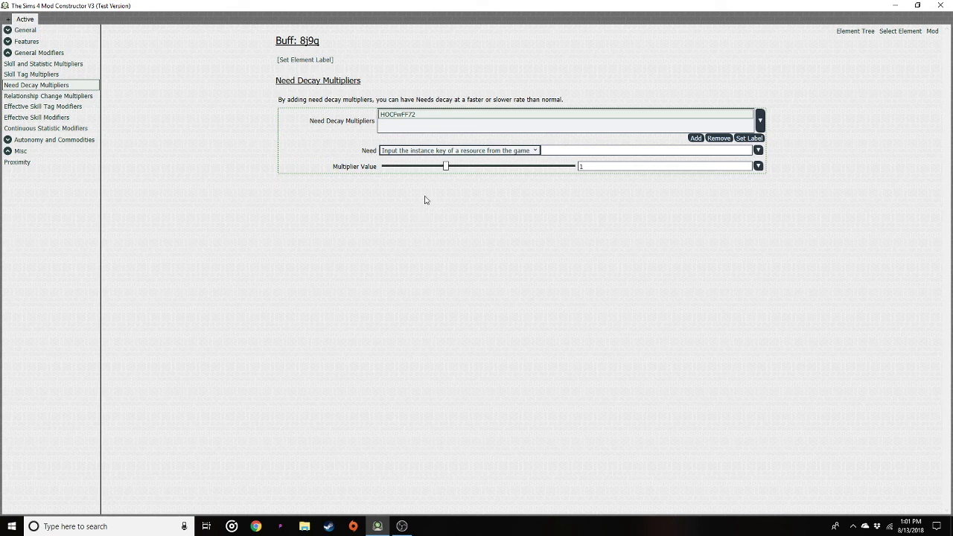
Set the need decay multiplier's need to the Social (motive_Social) preset and its multiplier value to 1.5.
click(758, 150)
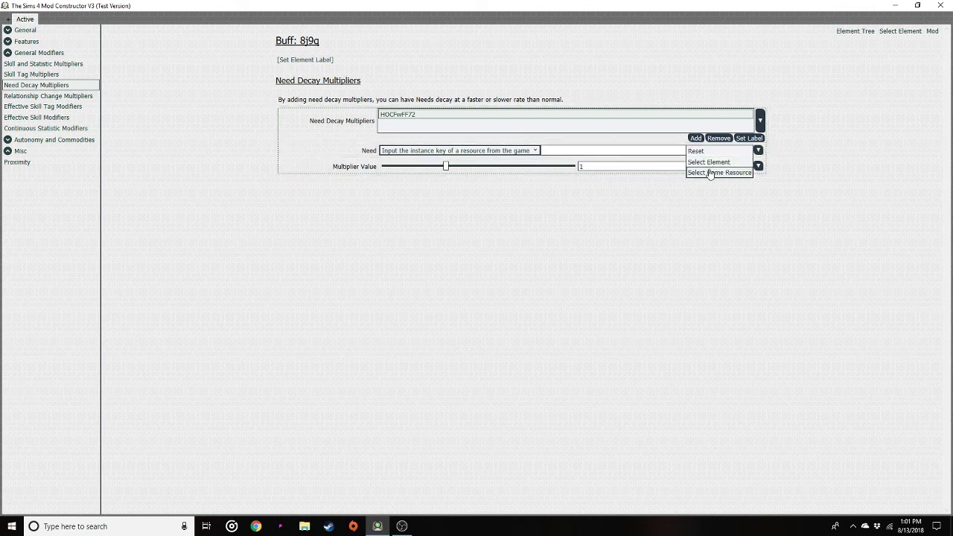
click(712, 173)
click(135, 141)
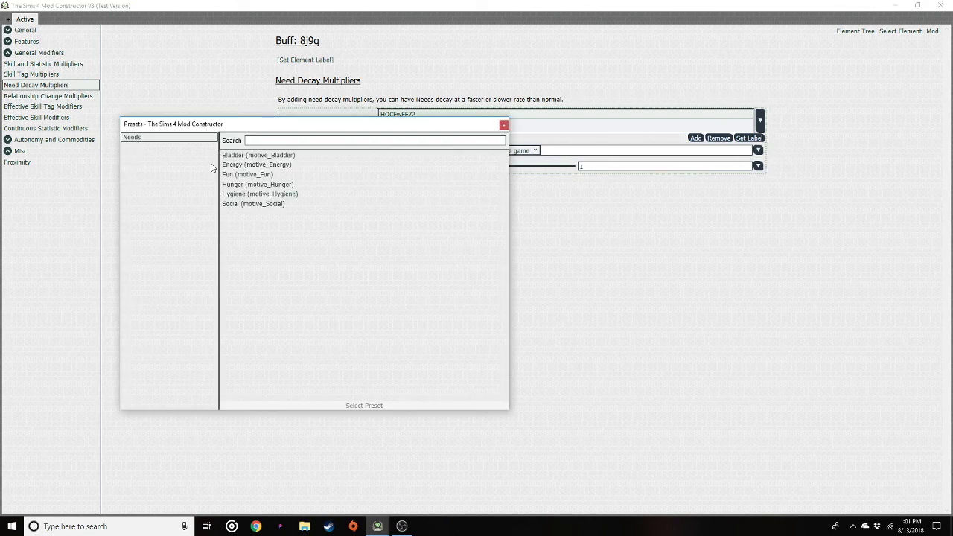
click(264, 203)
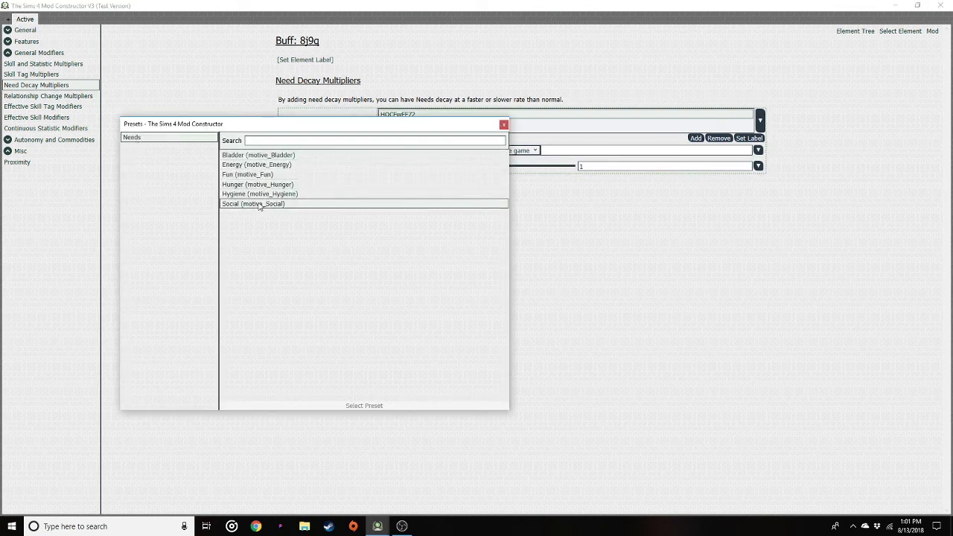
click(286, 406)
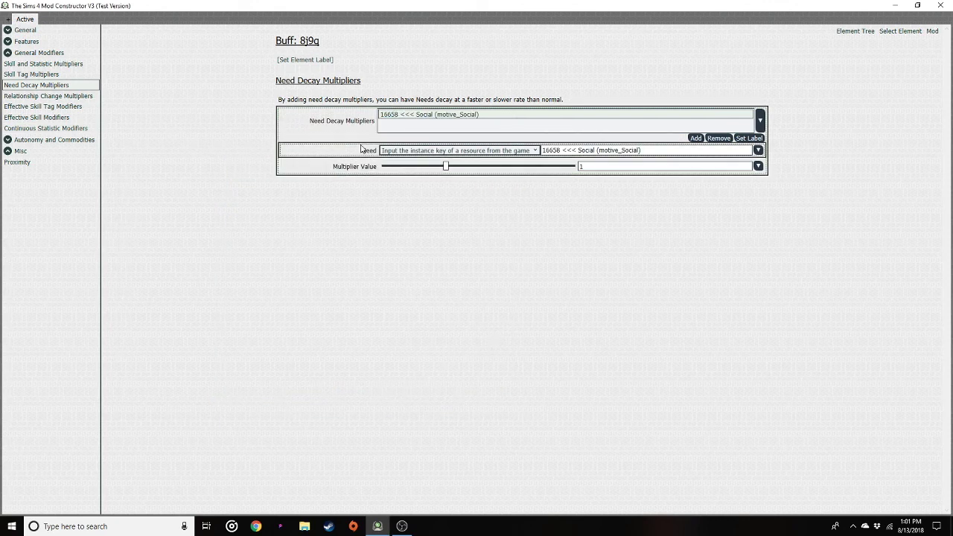
drag(447, 167, 588, 177)
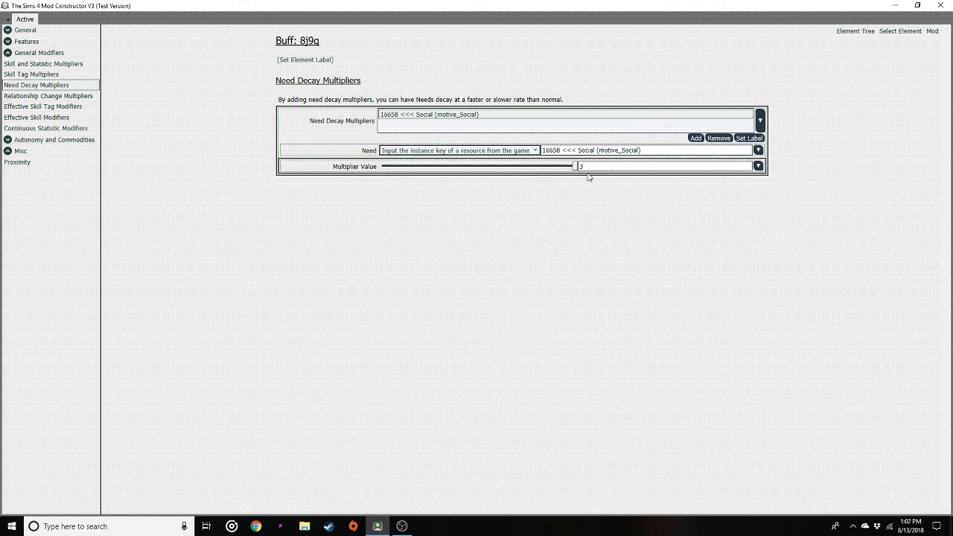
drag(546, 191, 483, 192)
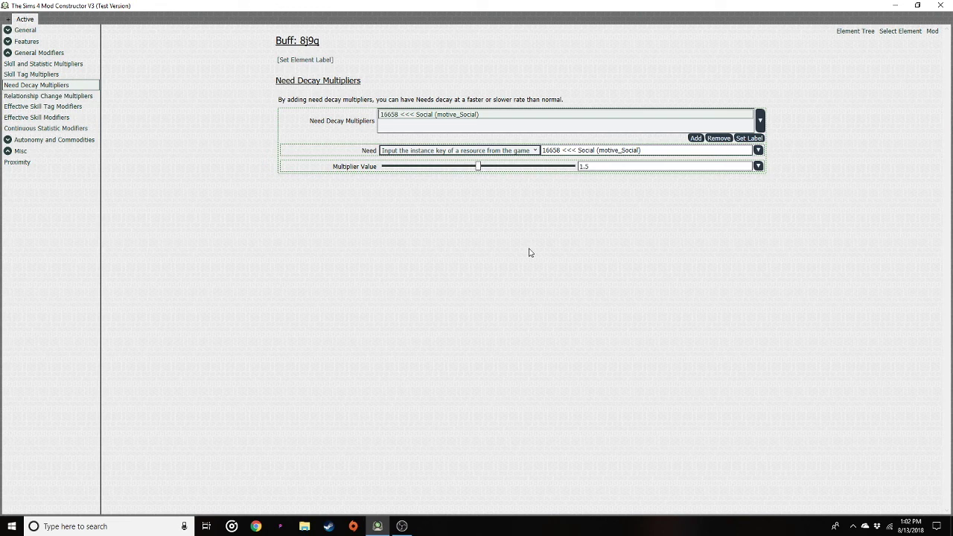
Add a relationship change multiplier to the buff and set its direction to Increase.
key(Down)
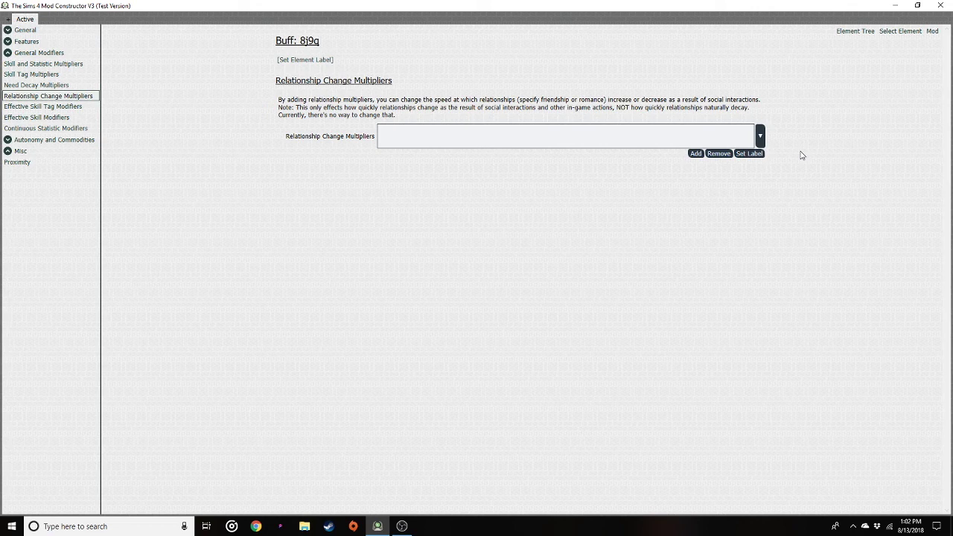
click(695, 153)
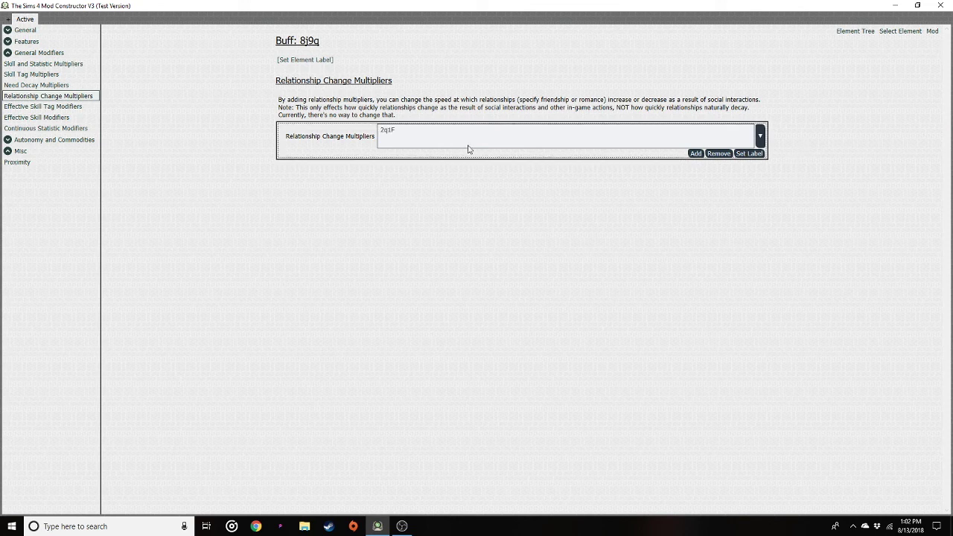
click(406, 135)
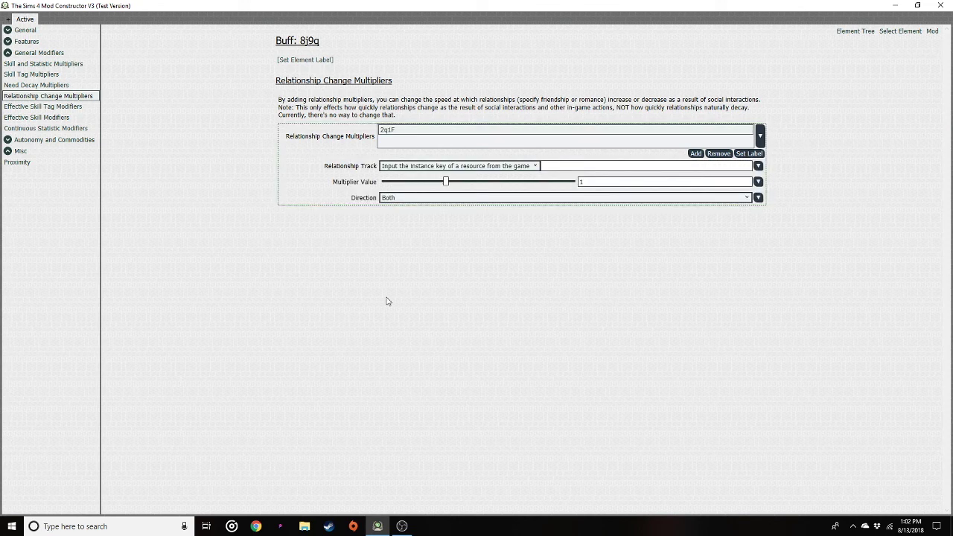
click(394, 198)
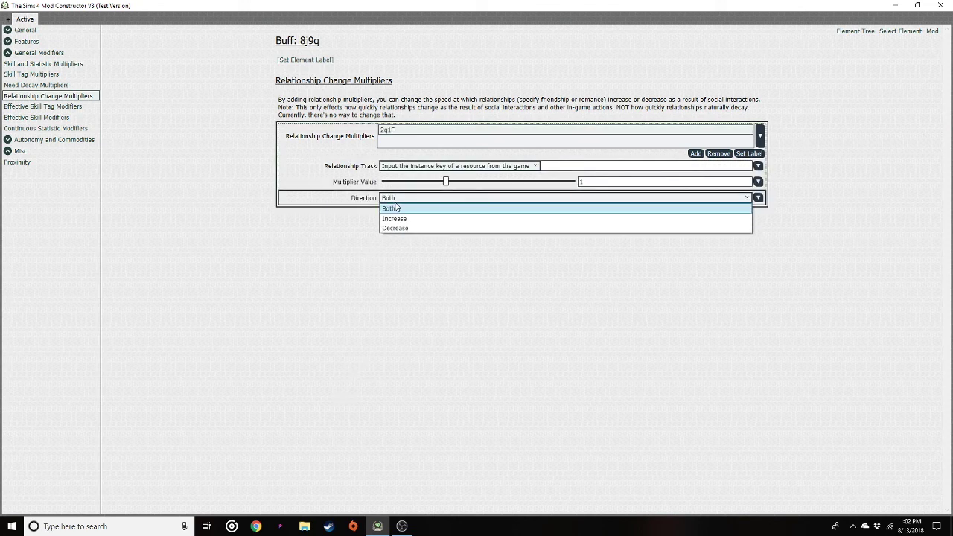
click(395, 221)
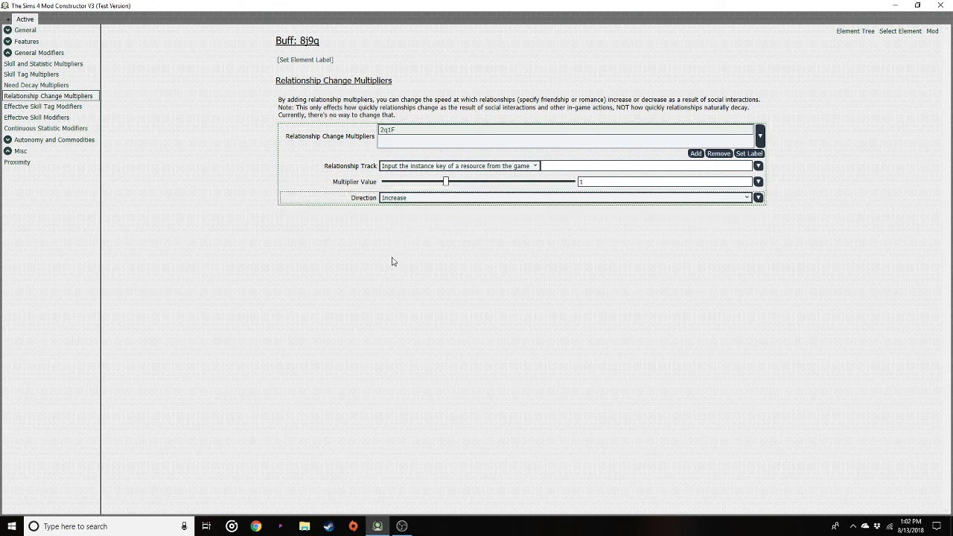
Set the relationship change multiplier's track to the Friendship preset and its multiplier value to 1.65.
click(530, 167)
click(532, 170)
click(759, 166)
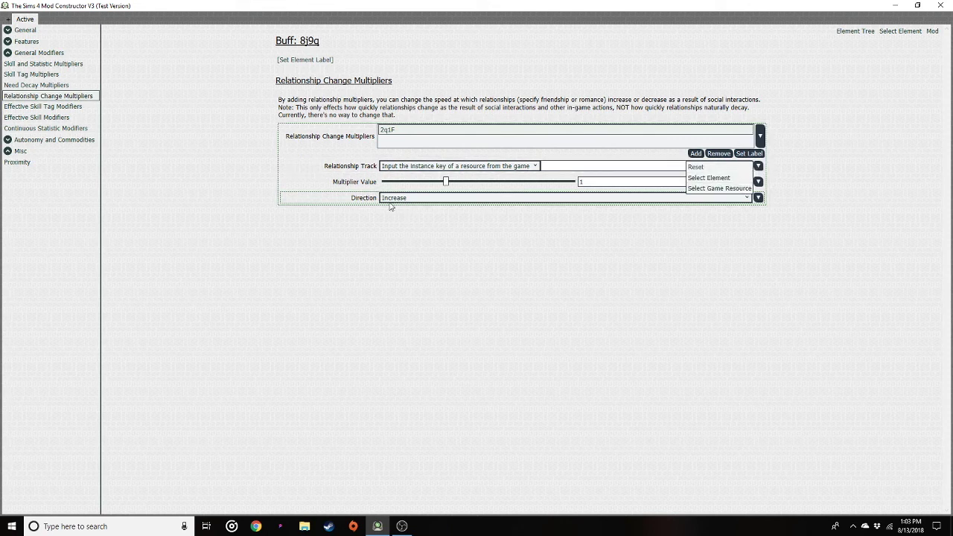
click(719, 189)
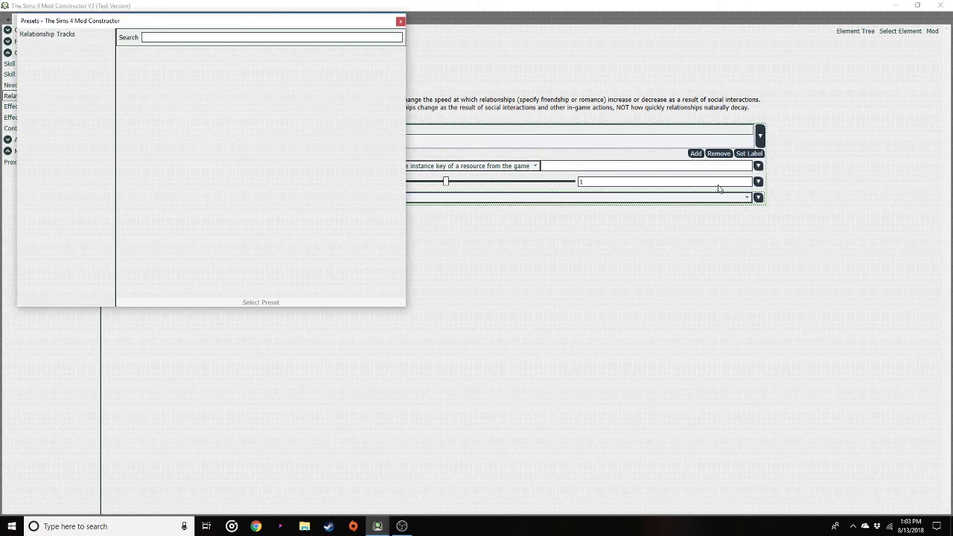
click(71, 39)
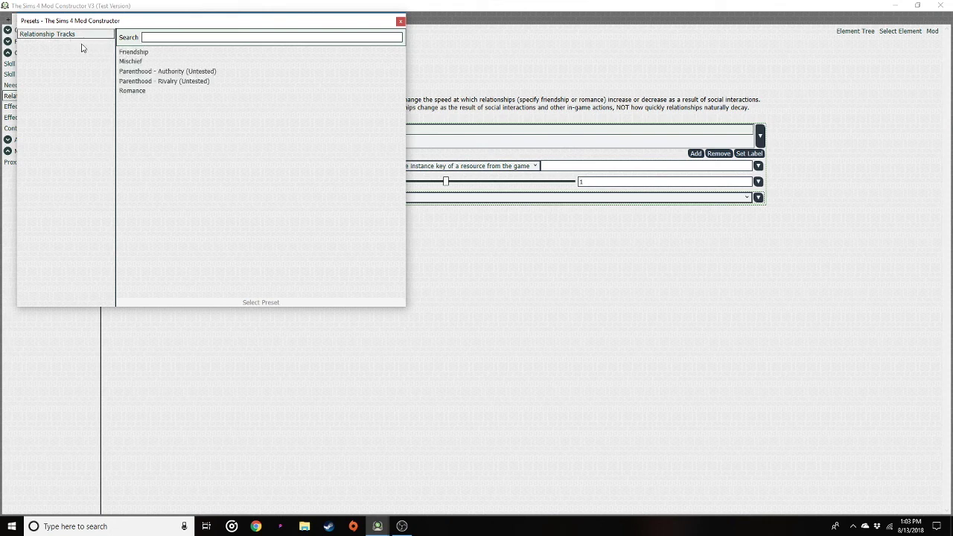
click(157, 55)
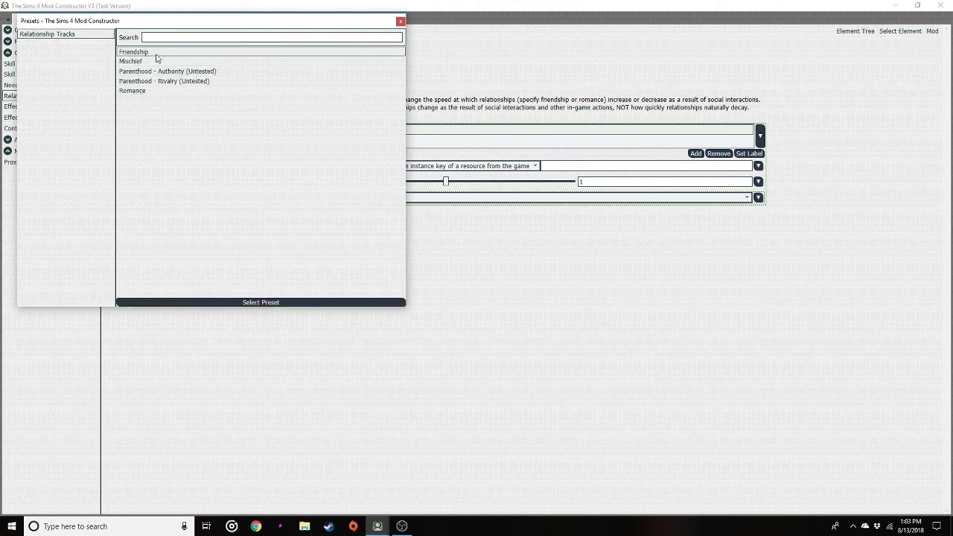
click(262, 304)
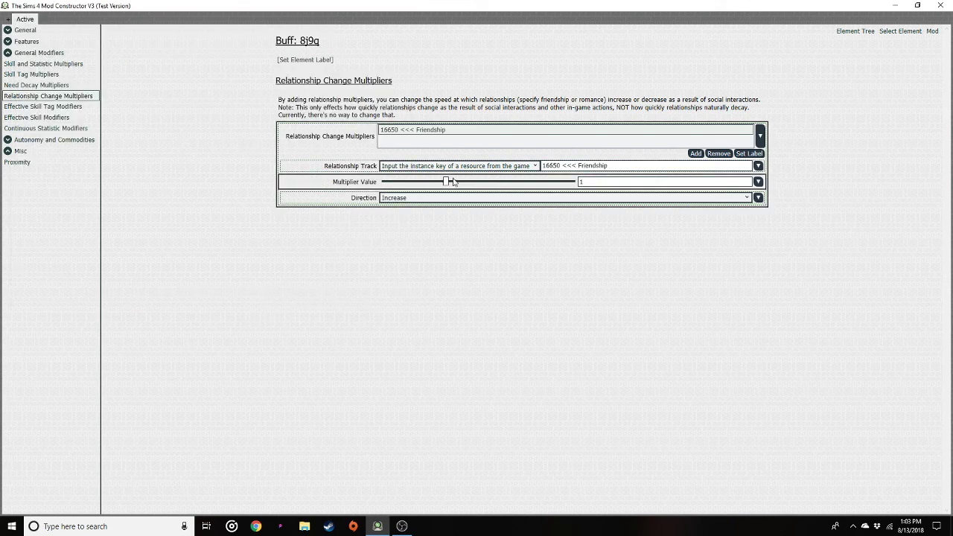
drag(447, 183, 492, 185)
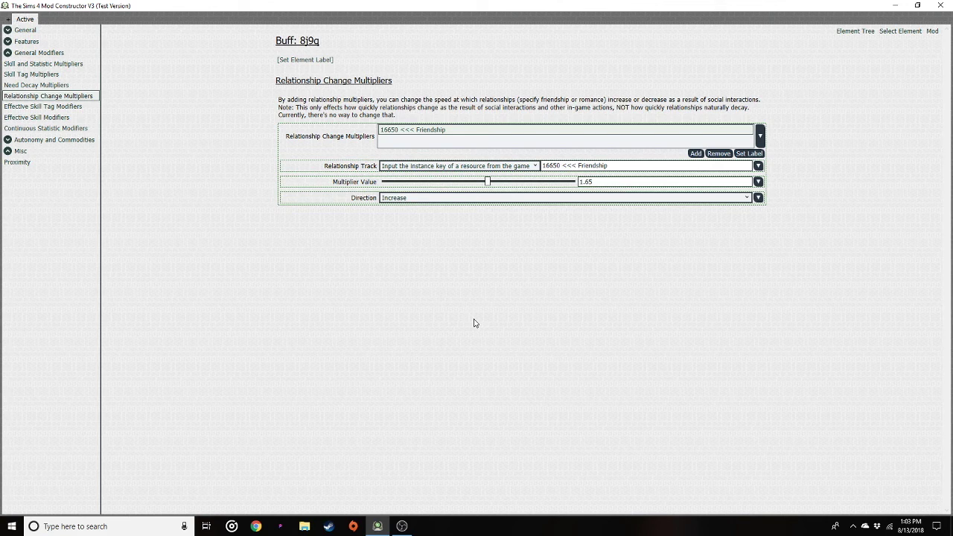
Look over the effective skill and continuous statistic modifier settings and open the buff's Commodities settings.
click(42, 107)
click(36, 117)
click(47, 128)
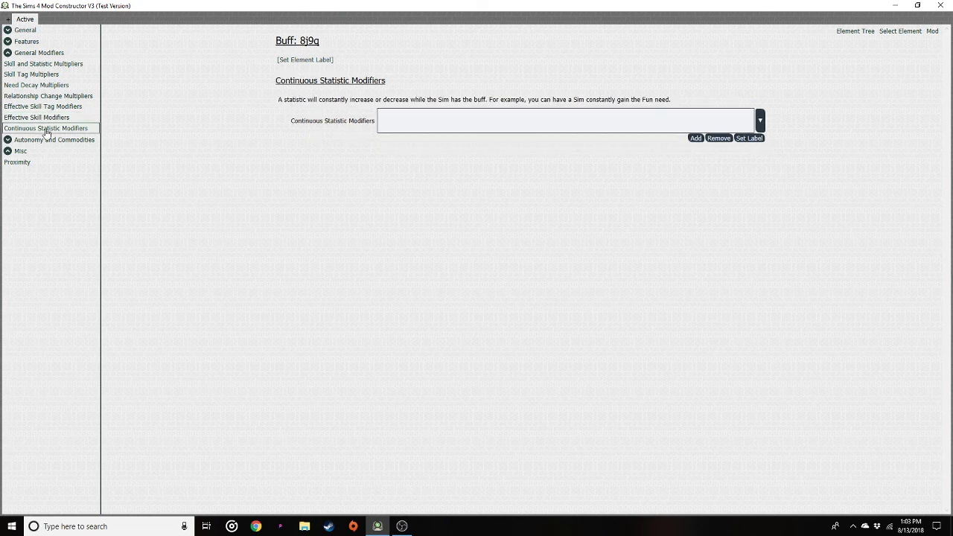
click(8, 54)
click(9, 64)
click(28, 76)
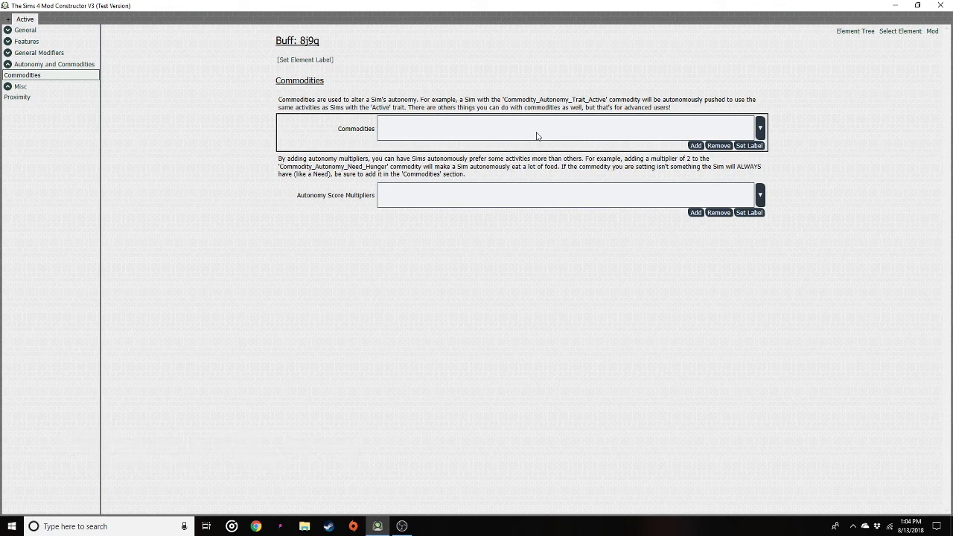
click(694, 146)
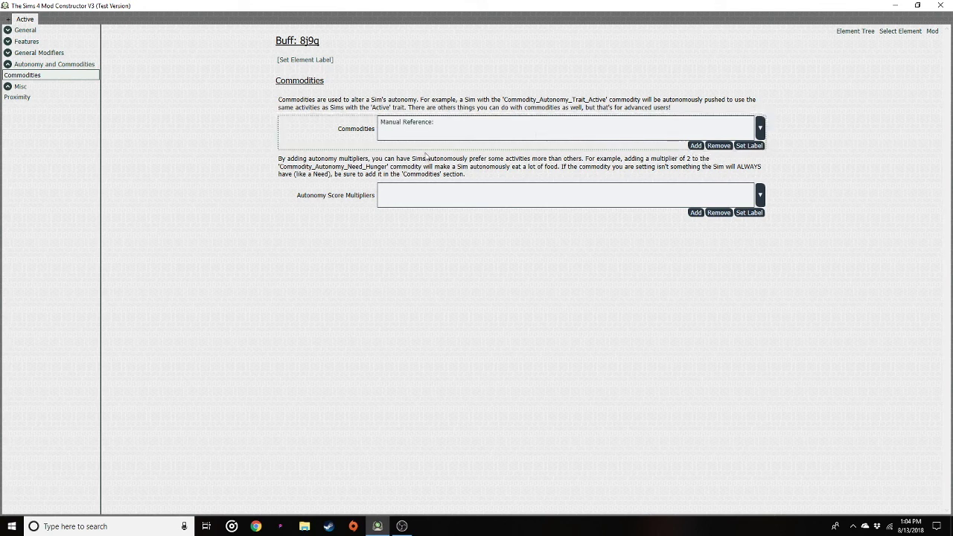
click(410, 125)
click(719, 146)
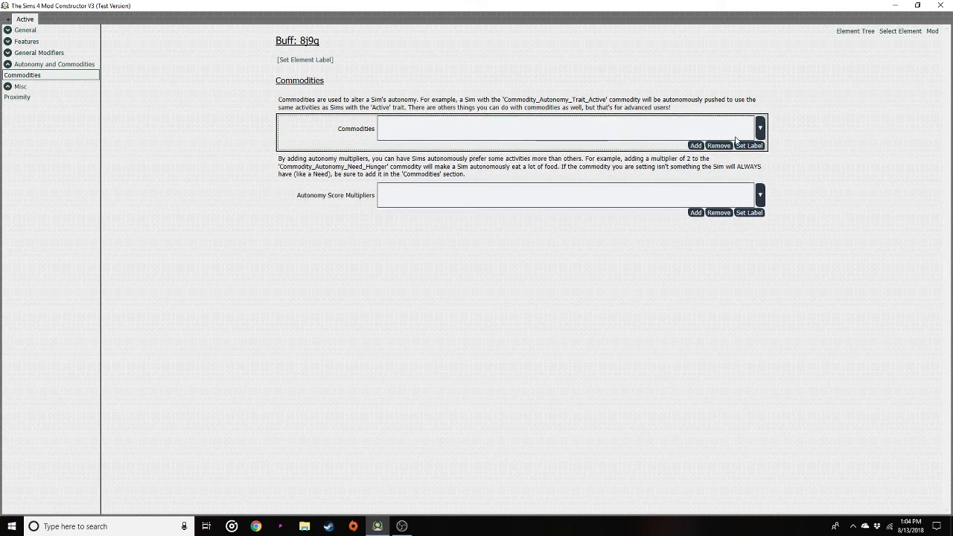
Examine the commodity presets available for the buff, including the object, trait autonomy and pet quirk commodities, and leave without choosing one.
click(759, 129)
click(731, 123)
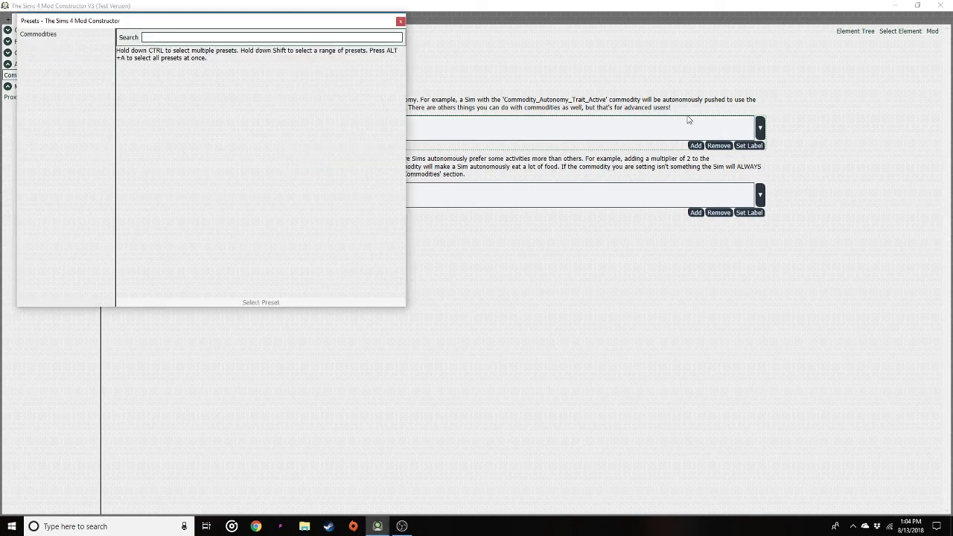
click(47, 38)
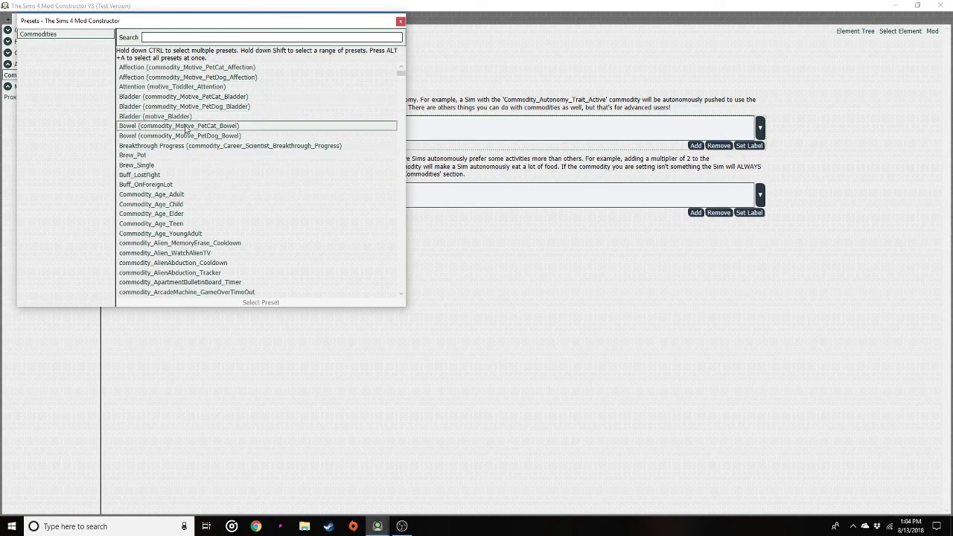
scroll(190, 141, down, 15)
scroll(192, 156, down, 8)
scroll(260, 213, down, 2)
scroll(272, 216, down, 8)
scroll(274, 226, up, 20)
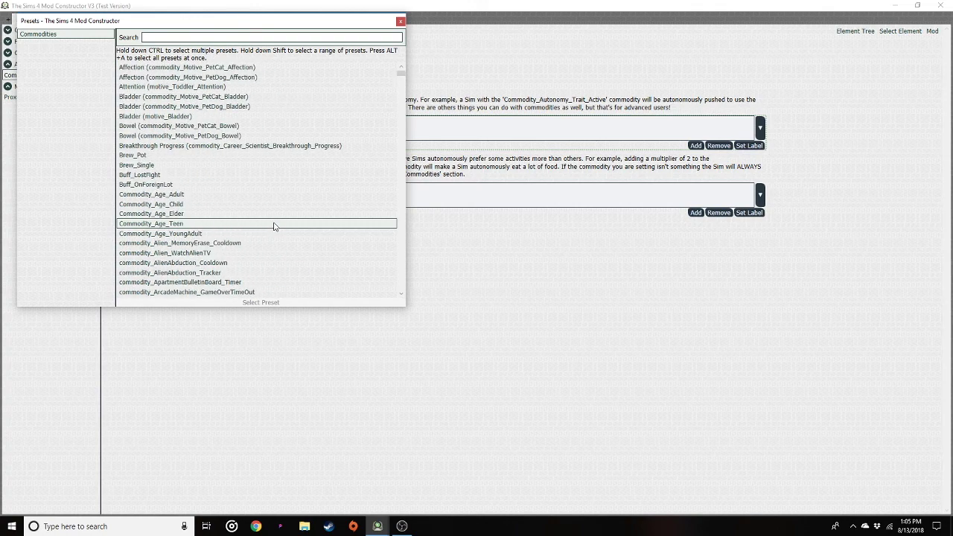
click(148, 126)
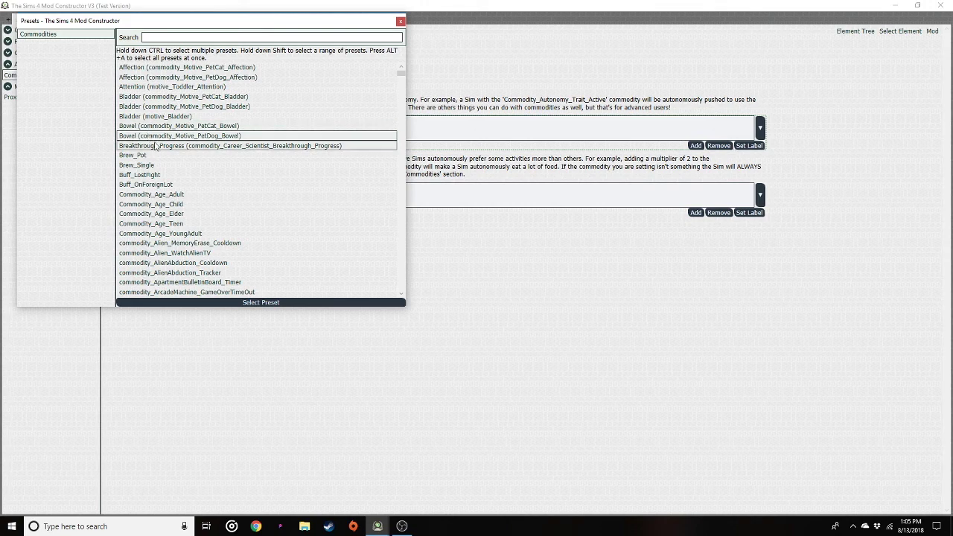
scroll(242, 186, down, 15)
scroll(244, 192, down, 10)
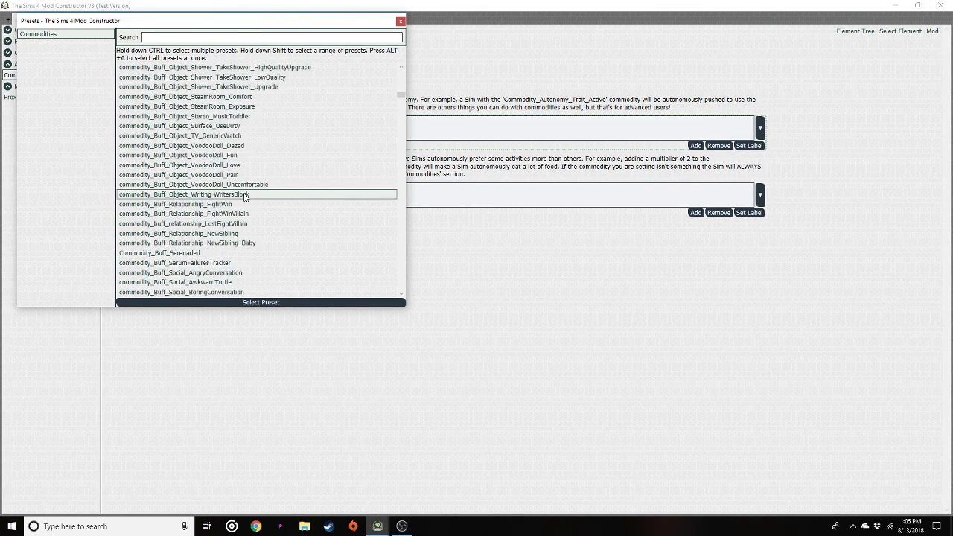
scroll(282, 227, down, 10)
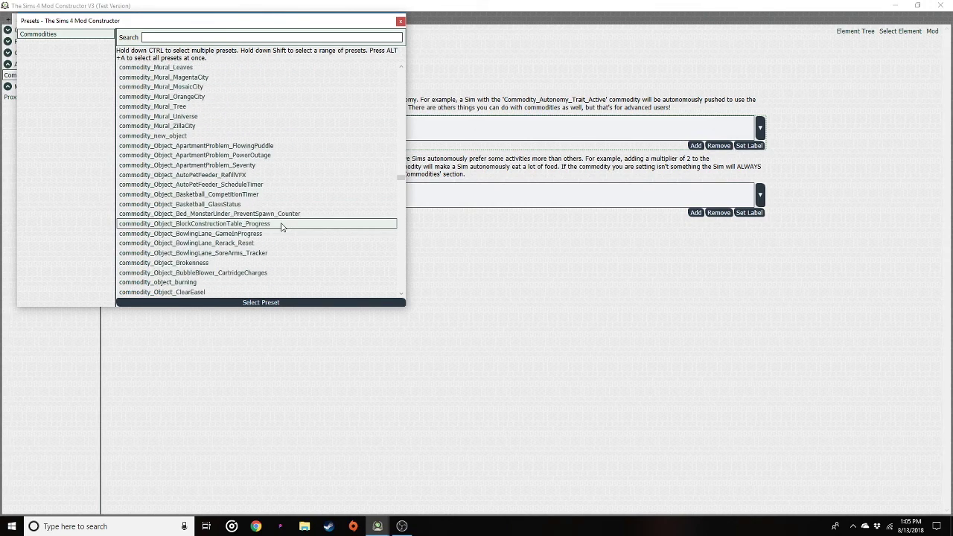
scroll(266, 222, down, 12)
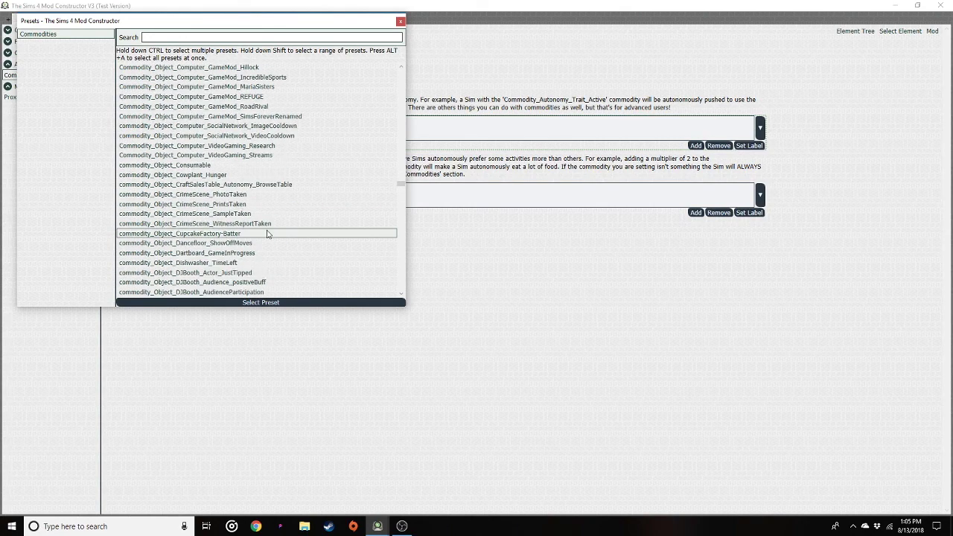
scroll(253, 186, down, 15)
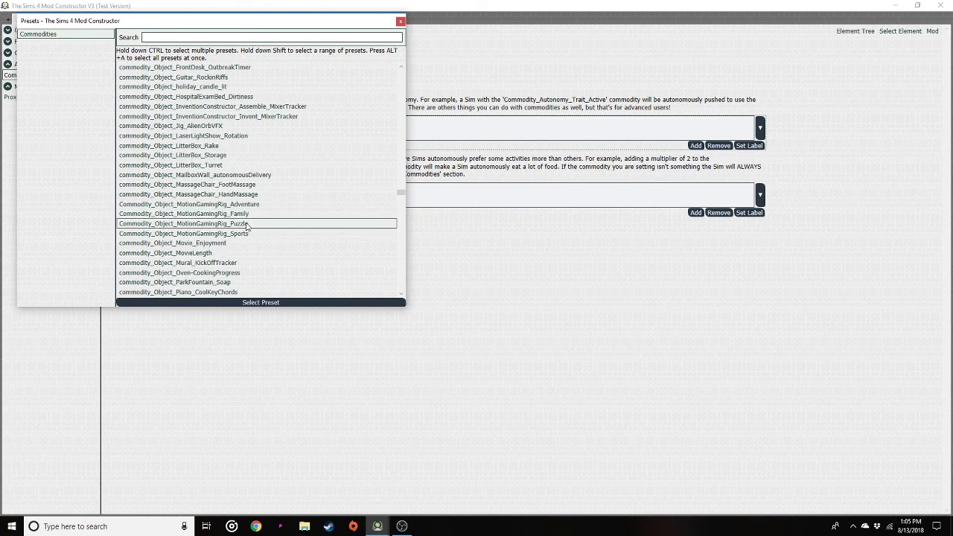
scroll(240, 274, down, 15)
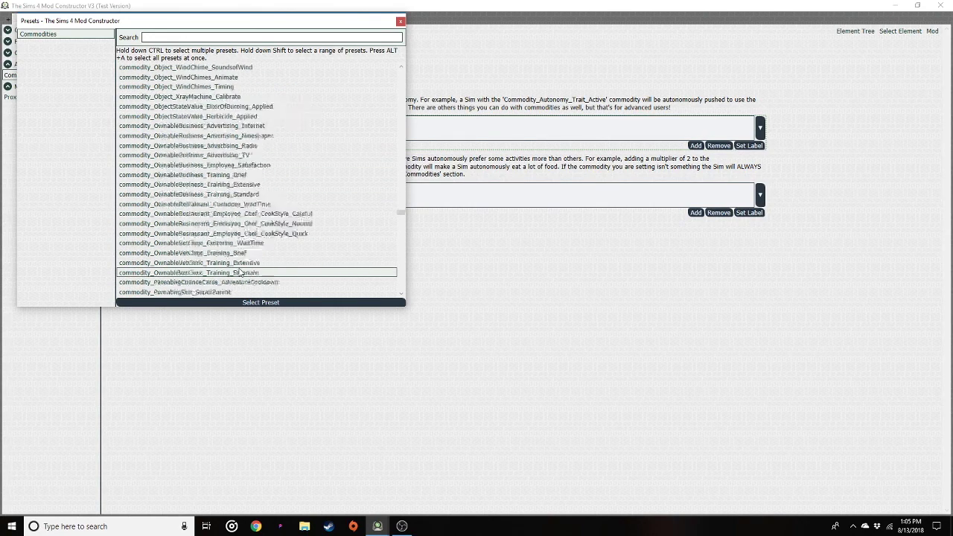
scroll(217, 263, down, 15)
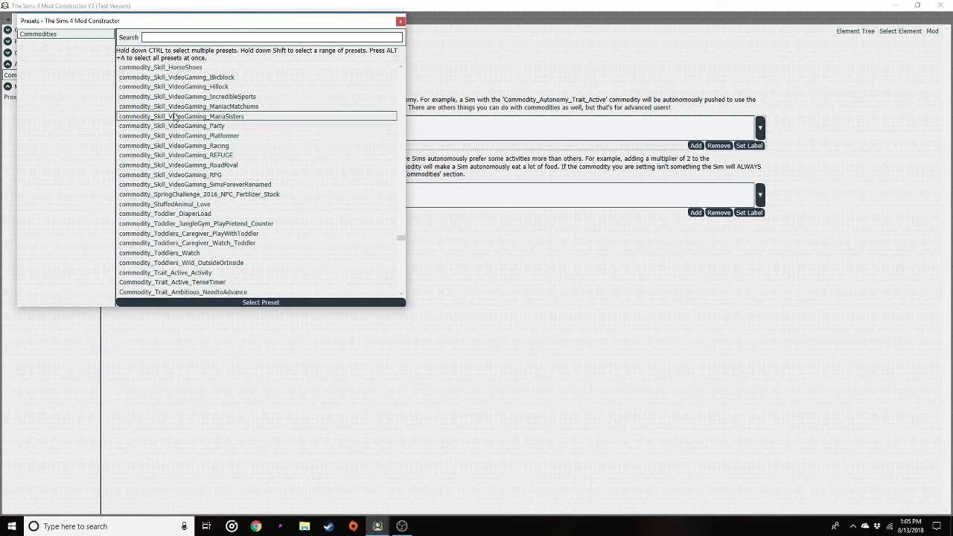
scroll(295, 216, down, 12)
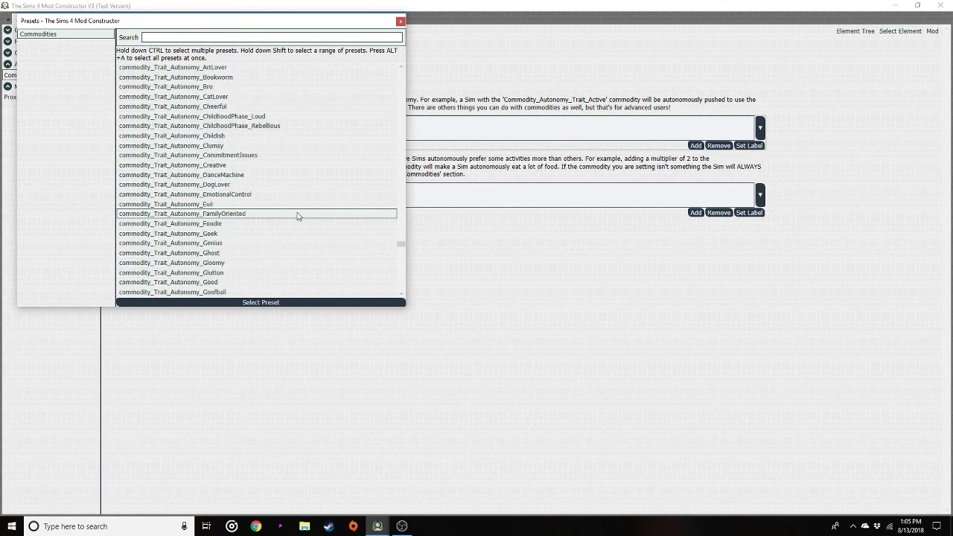
scroll(297, 216, down, 6)
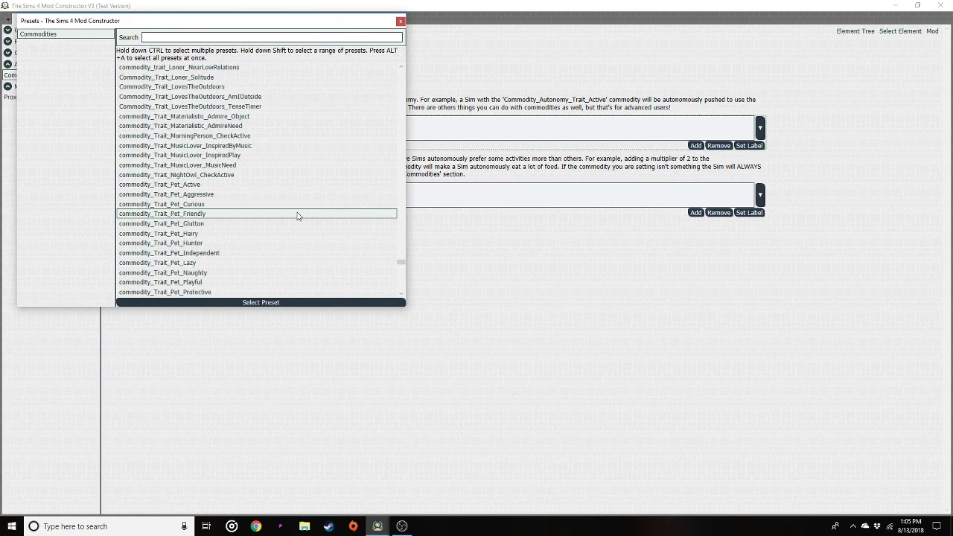
scroll(298, 216, down, 15)
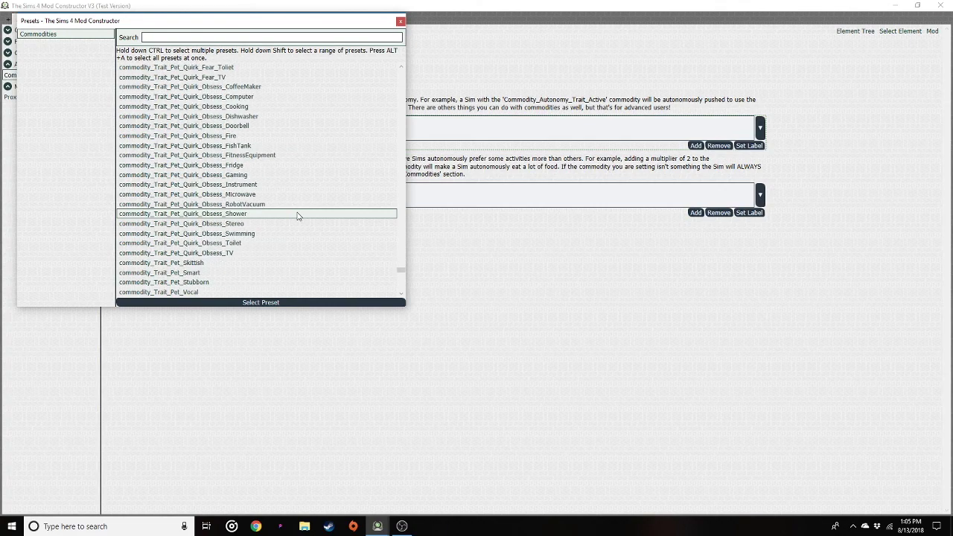
click(401, 21)
click(8, 65)
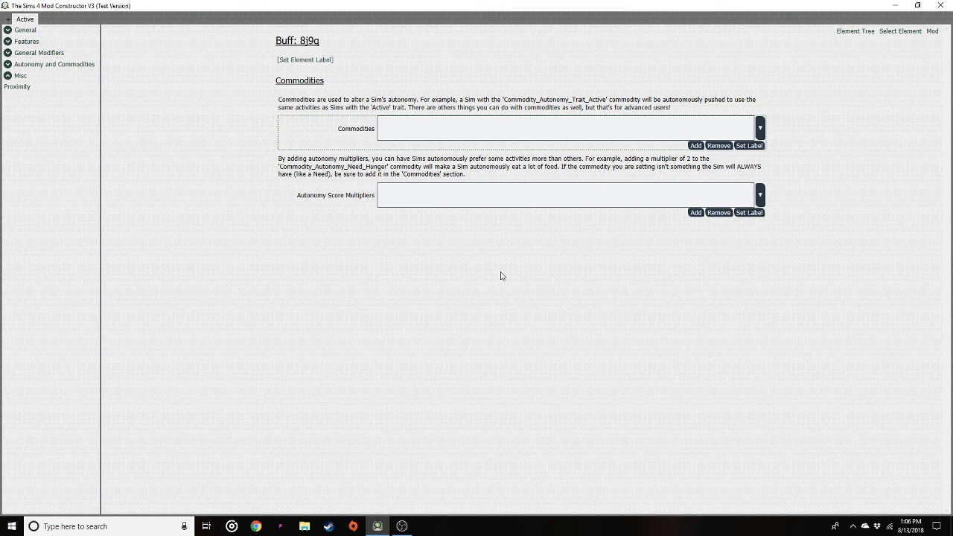
click(7, 64)
click(7, 64)
click(8, 53)
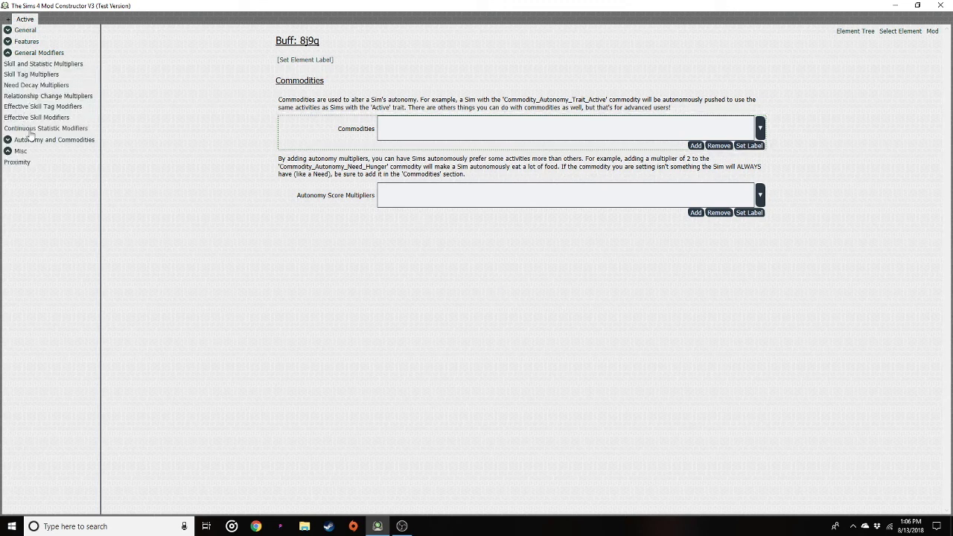
click(7, 53)
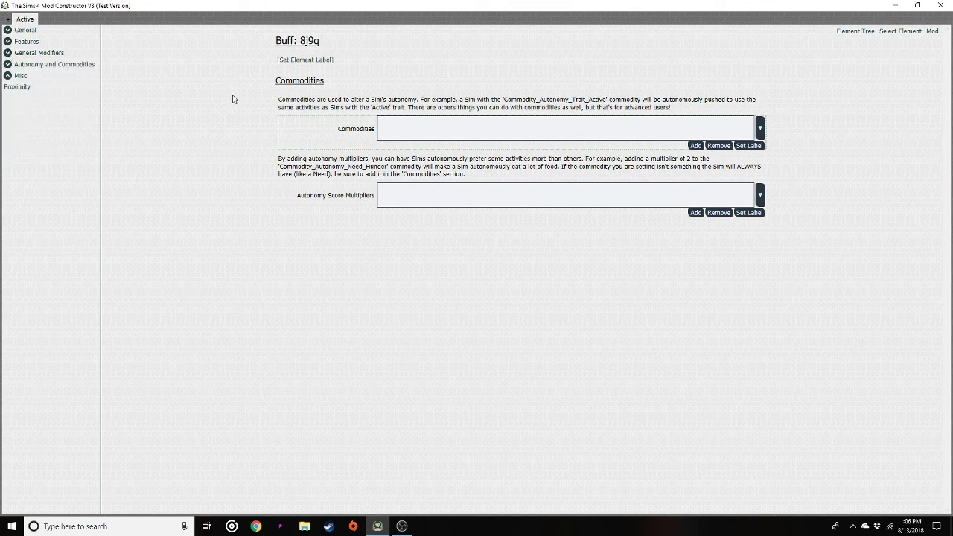